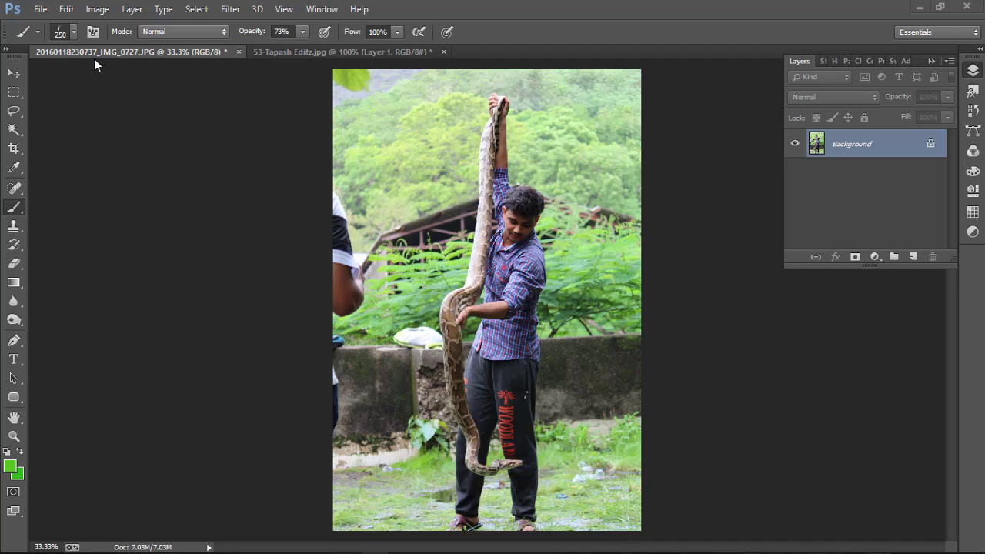
Step: Apply Shadows/Highlights to the snake photo with shadows about 31% and highlights about 6%
click(95, 10)
mouse_move(119, 46)
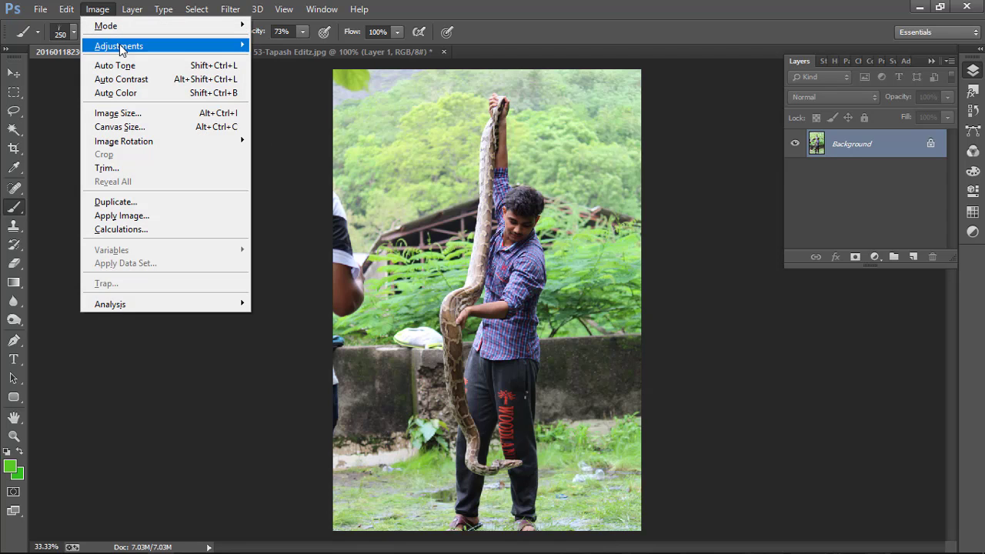
click(279, 285)
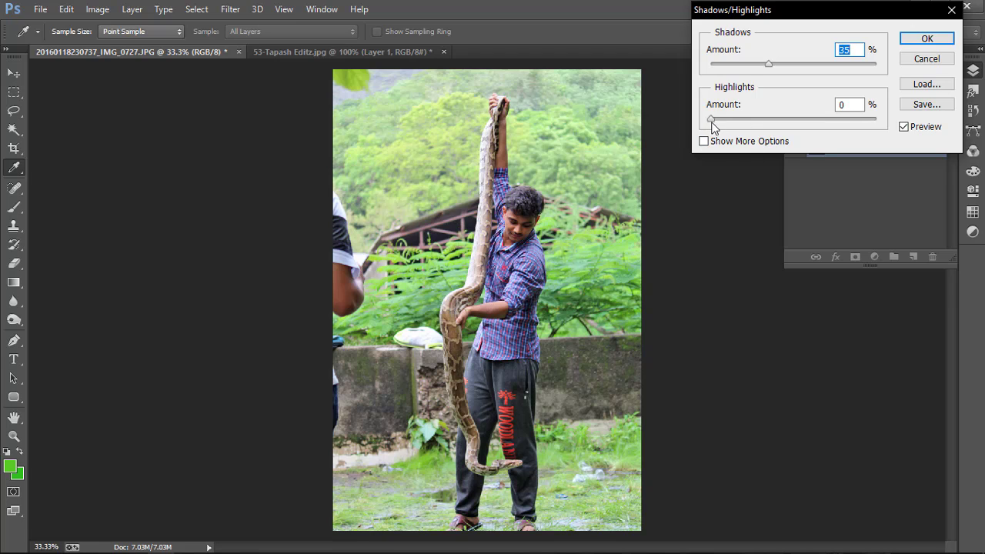
drag(711, 121, 719, 120)
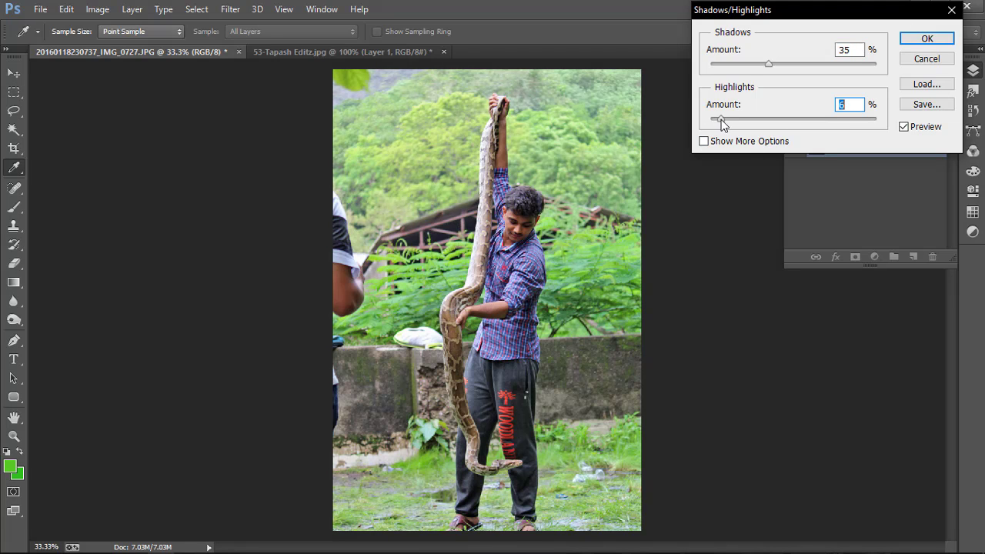
drag(770, 65, 763, 65)
click(920, 40)
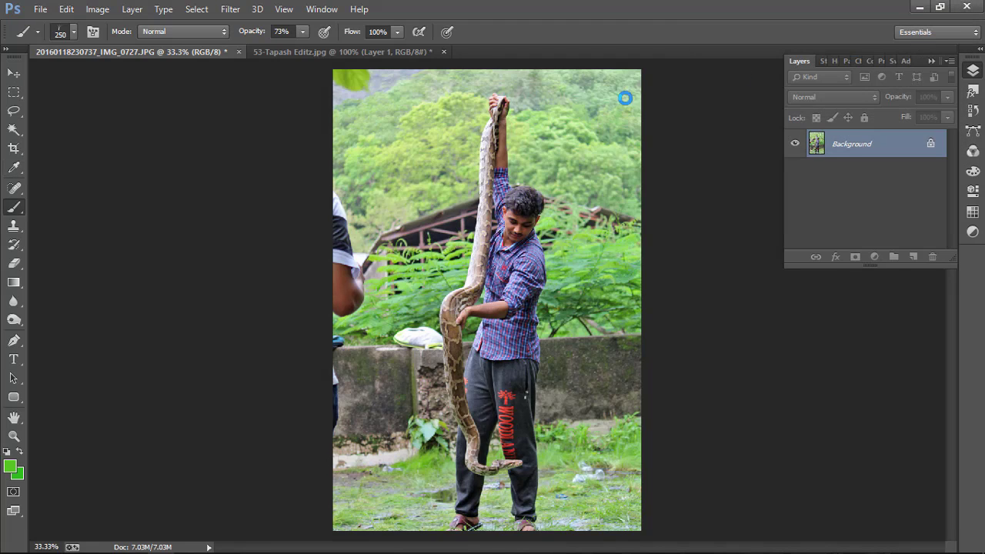
Step: Unlock the Background photo layer and duplicate it with Ctrl+J
click(932, 143)
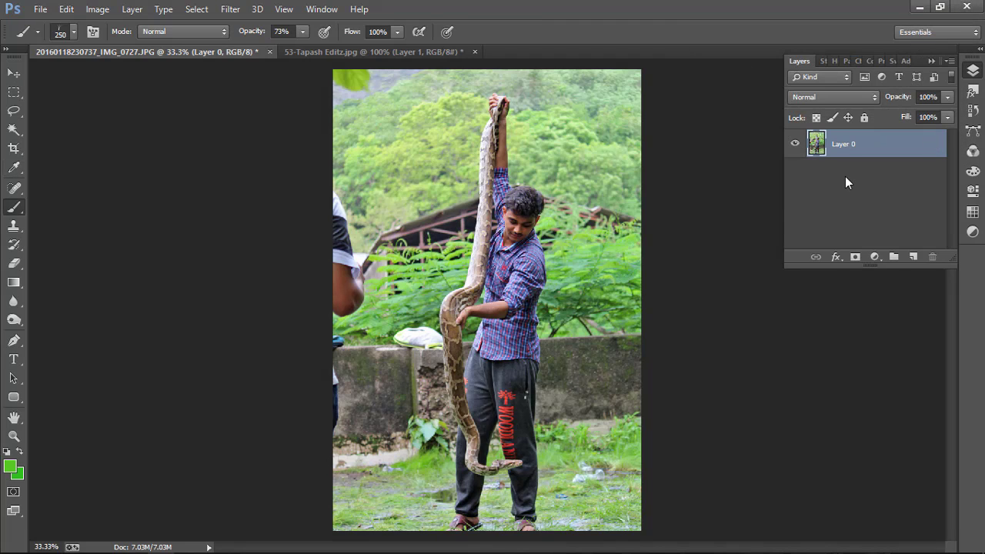
key(ctrl+j)
click(230, 9)
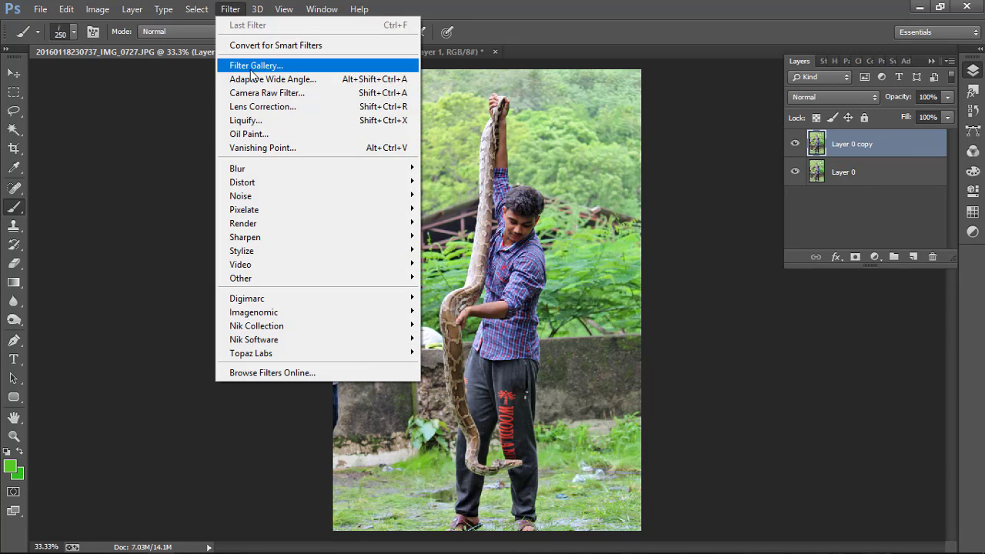
click(254, 90)
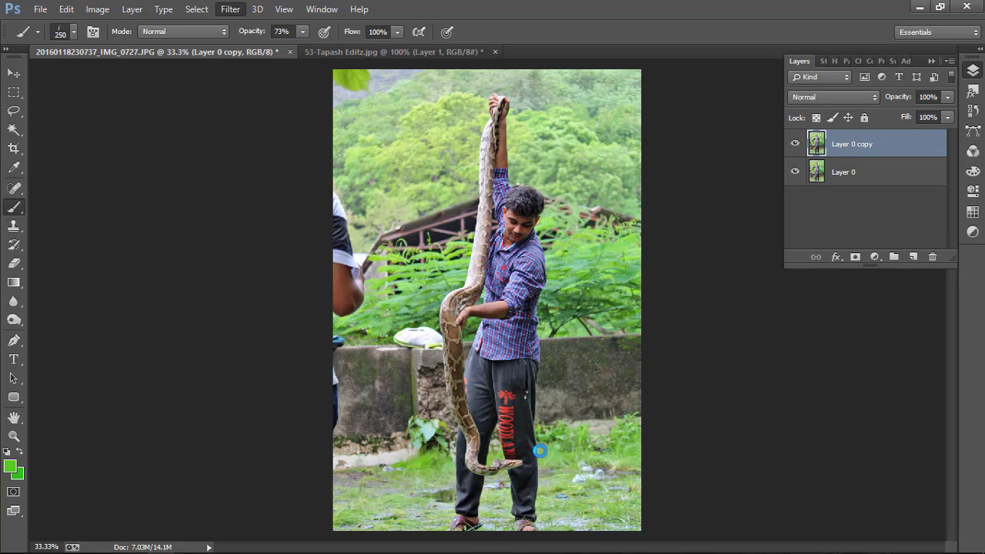
Step: Camera Raw the copy: Contrast +28, Highlights -100, Shadows +70, Whites +27, Blacks +13, Clarity +13
key(shift+ctrl+a)
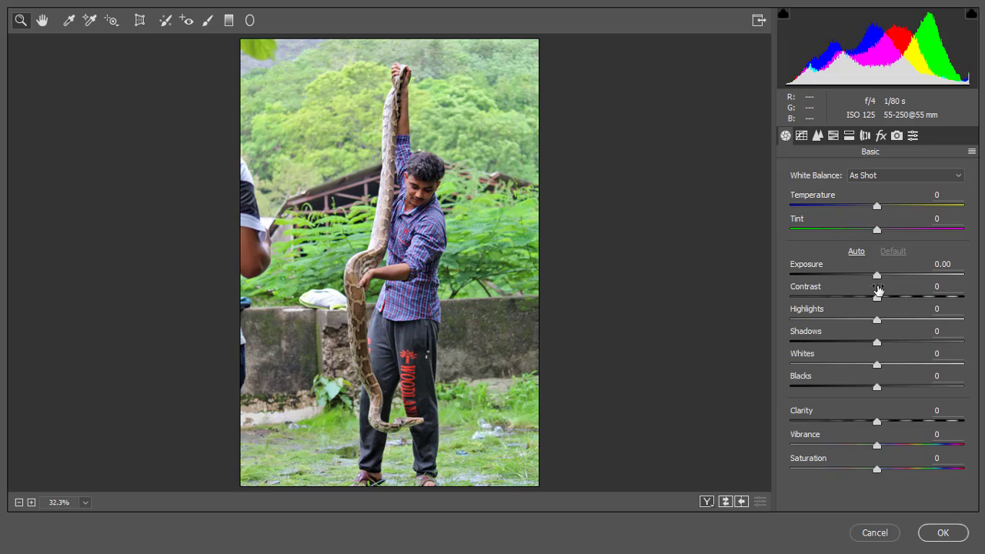
mouse_move(877, 276)
mouse_down()
mouse_move(902, 299)
mouse_move(786, 333)
mouse_up()
click(876, 320)
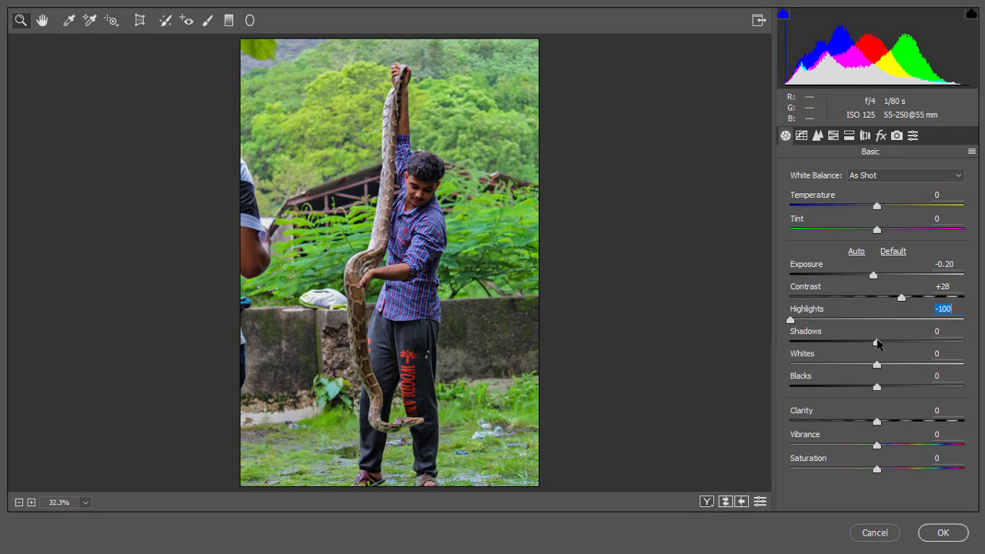
drag(876, 342, 937, 343)
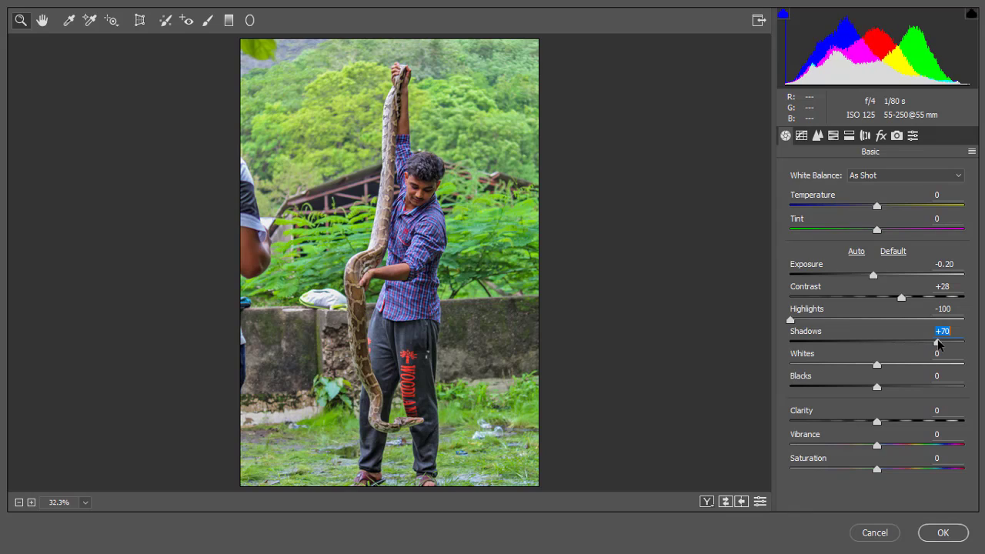
mouse_move(876, 364)
mouse_down()
mouse_move(908, 363)
mouse_move(887, 386)
mouse_up()
drag(876, 421, 887, 421)
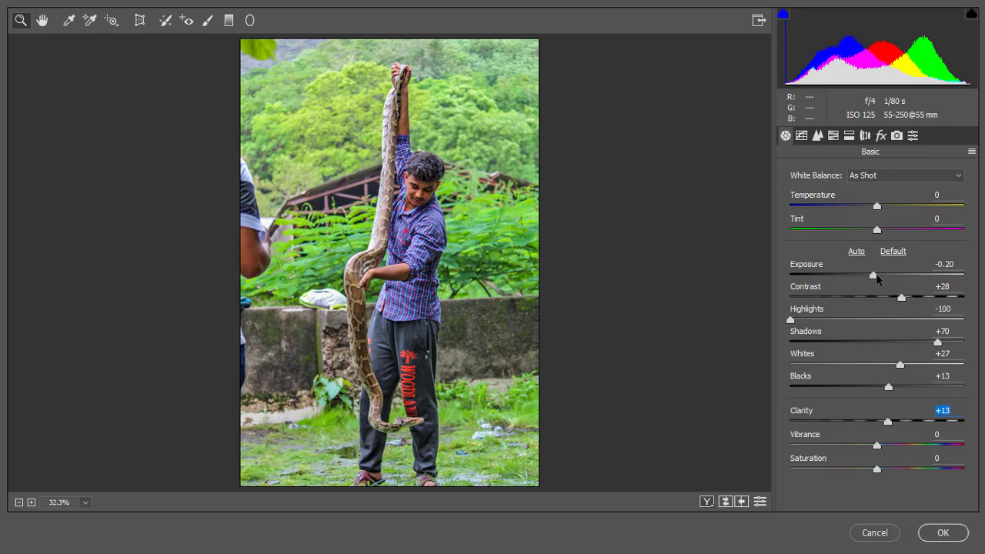
drag(873, 275, 877, 275)
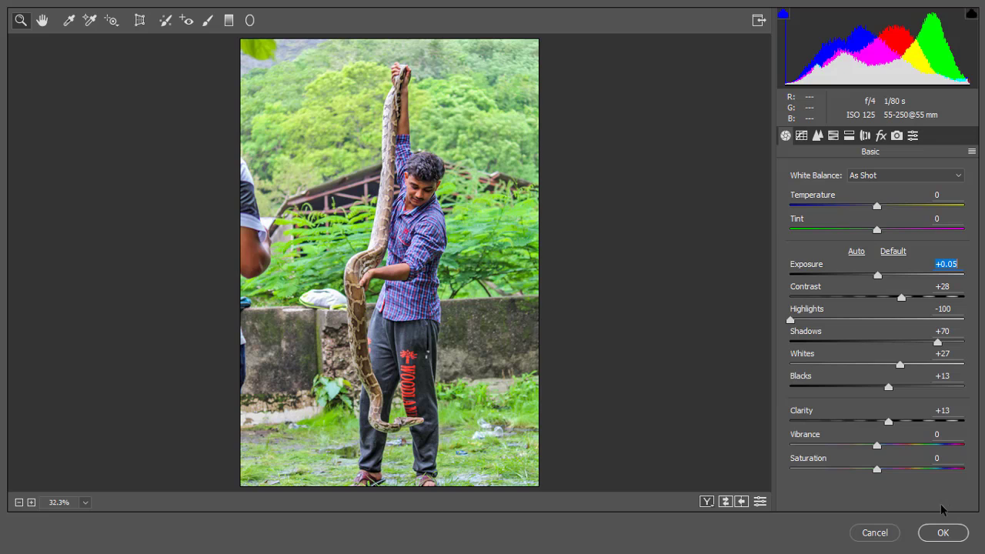
click(932, 532)
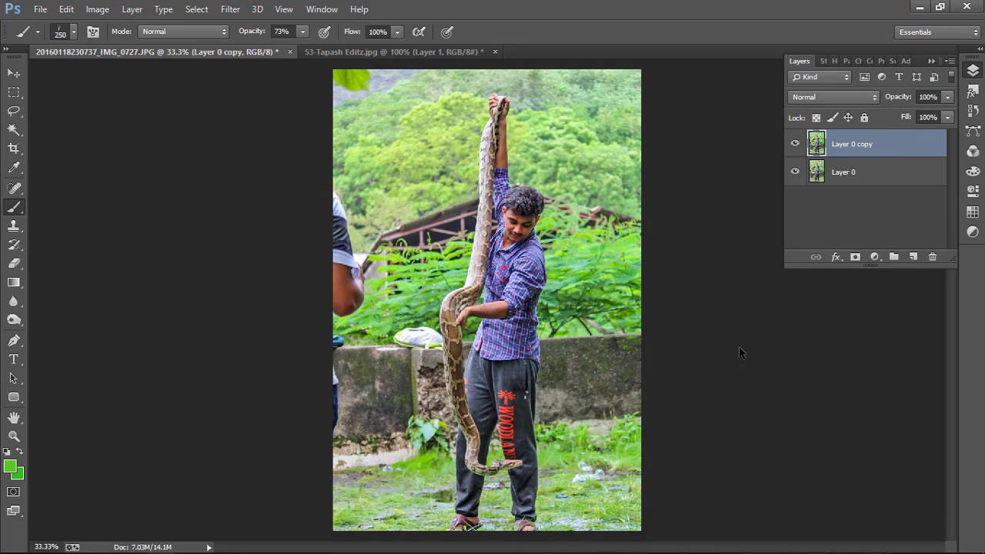
Step: Merge the graded copy down, duplicate it, and zoom to the man's feet with the Pen tool
click(14, 72)
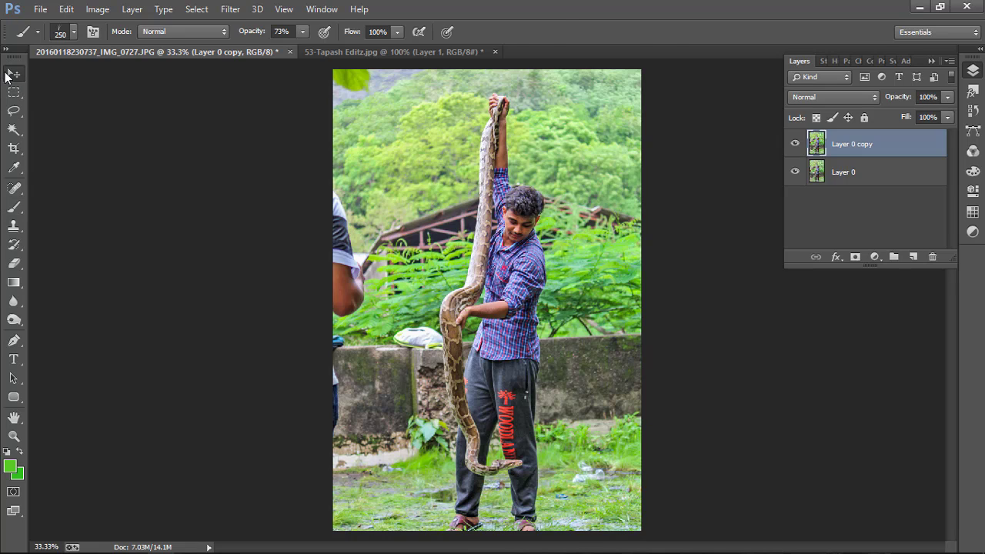
key(ctrl+e)
key(ctrl+j)
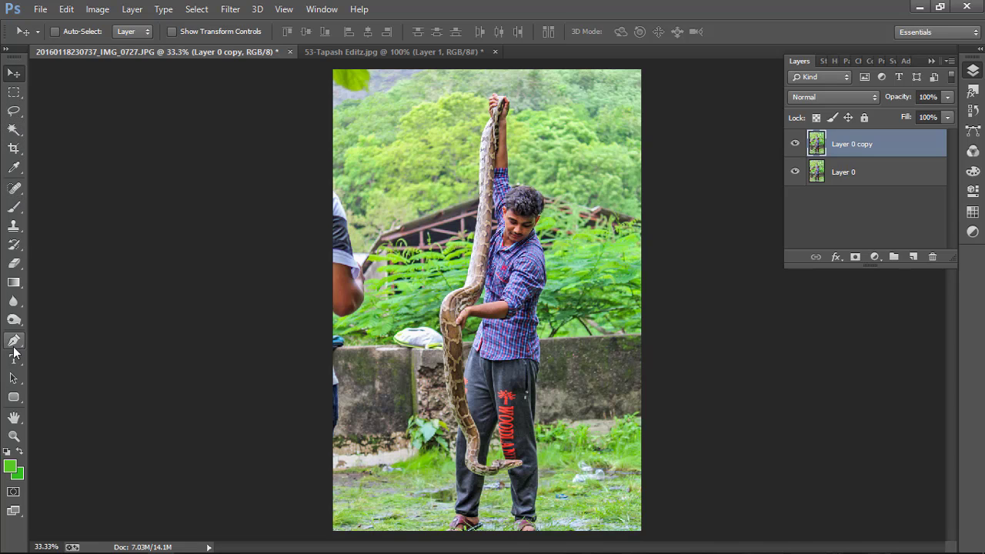
click(14, 340)
key(ctrl+plus)
key(ctrl+plus)
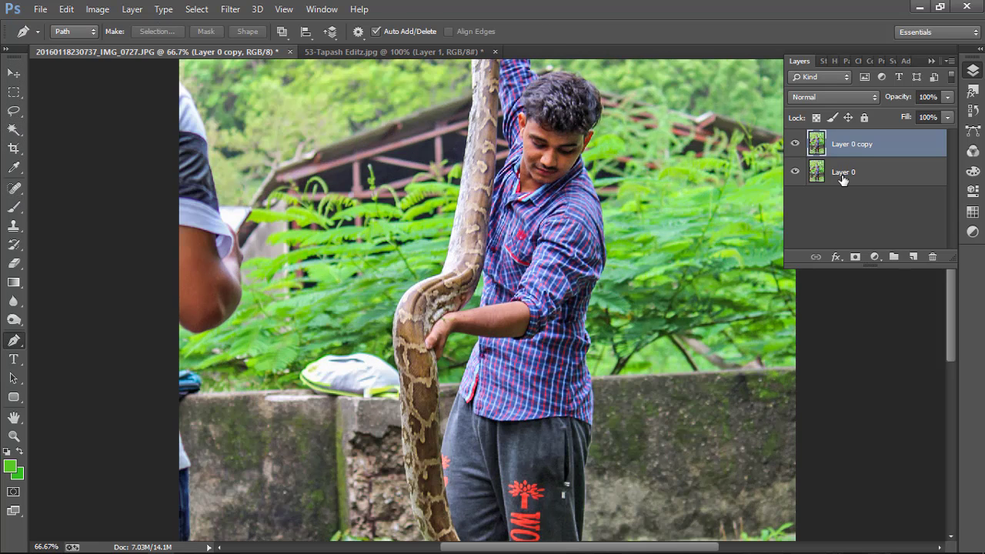
click(972, 70)
drag(951, 245, 944, 329)
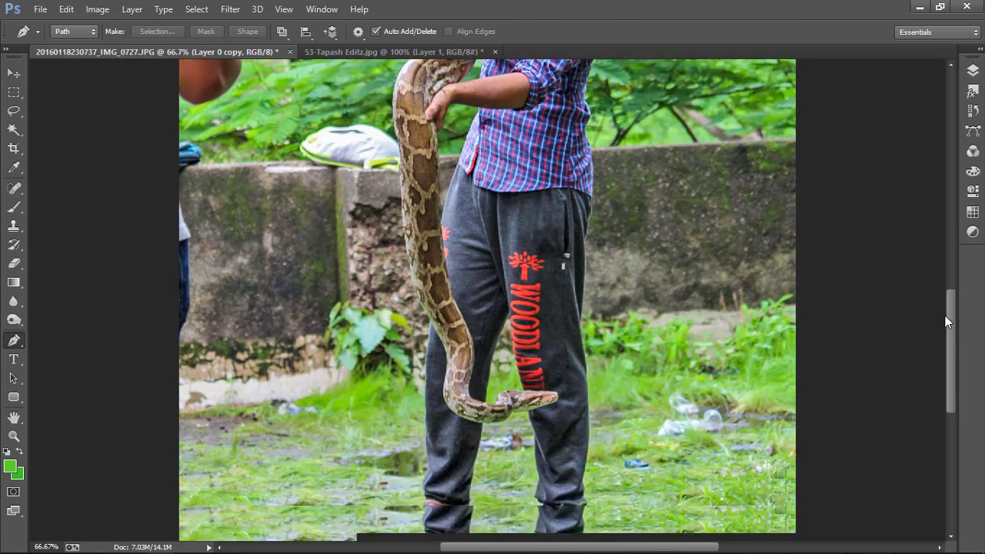
key(ctrl+plus)
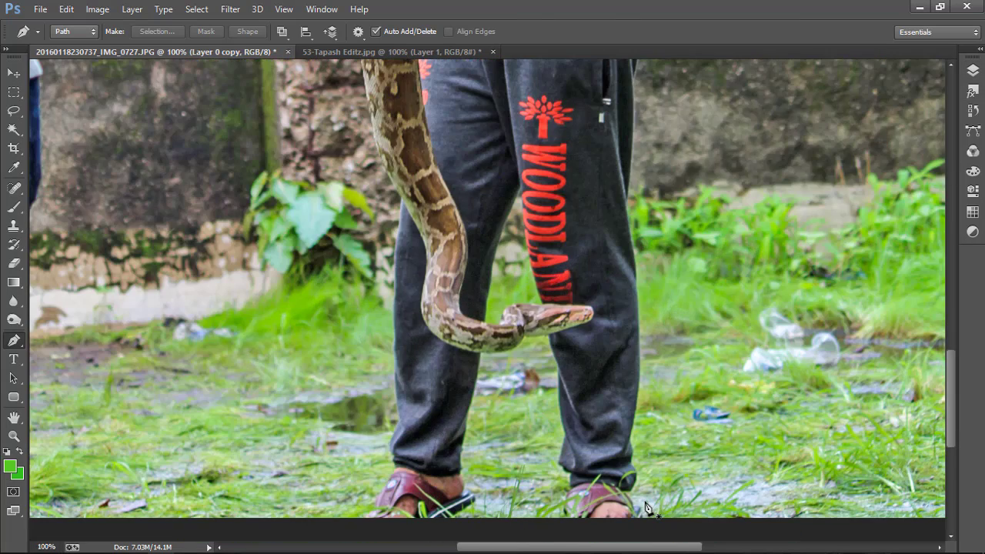
Step: Trace a pen path from the feet up the trouser leg along the figure's outline
click(633, 506)
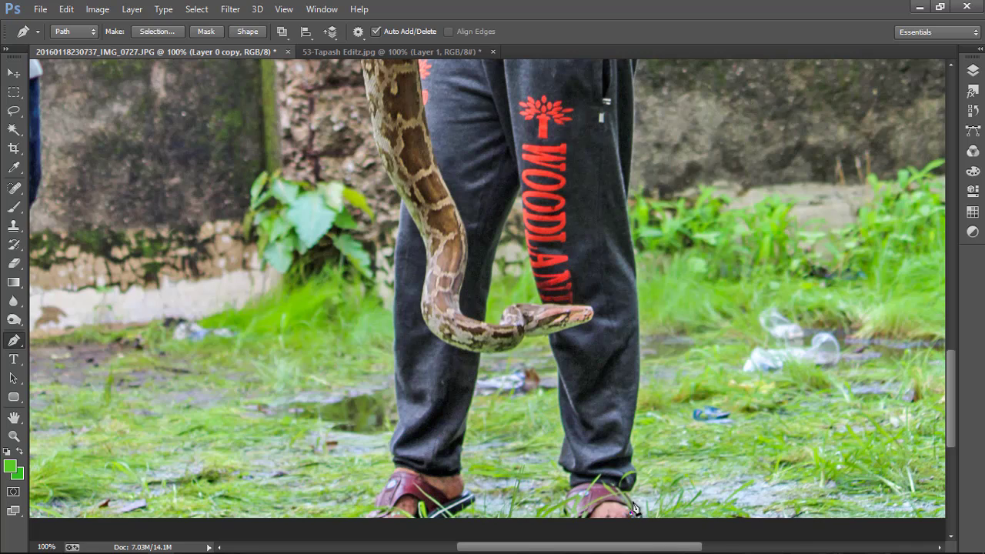
click(628, 498)
click(633, 471)
click(631, 452)
click(628, 437)
click(634, 417)
click(636, 384)
click(638, 347)
click(375, 546)
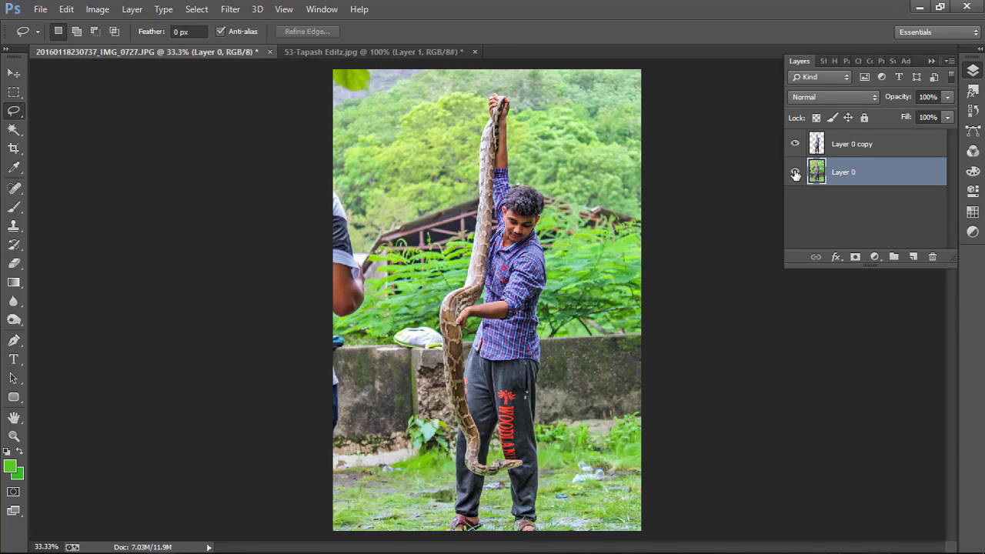
Step: Hide the original photo and place 1-Tapash Editz.jpg as an embedded forest layer
click(794, 172)
click(794, 173)
click(795, 172)
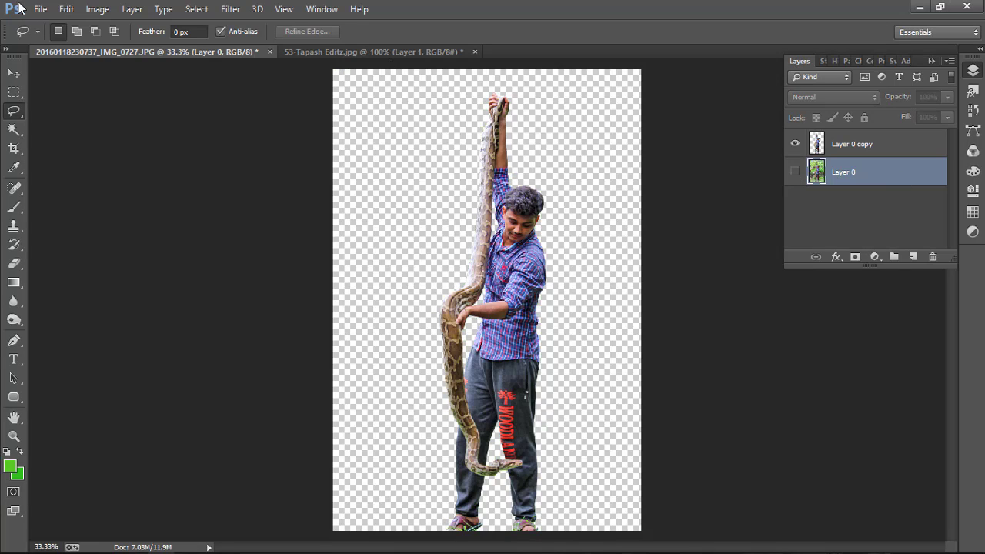
click(41, 9)
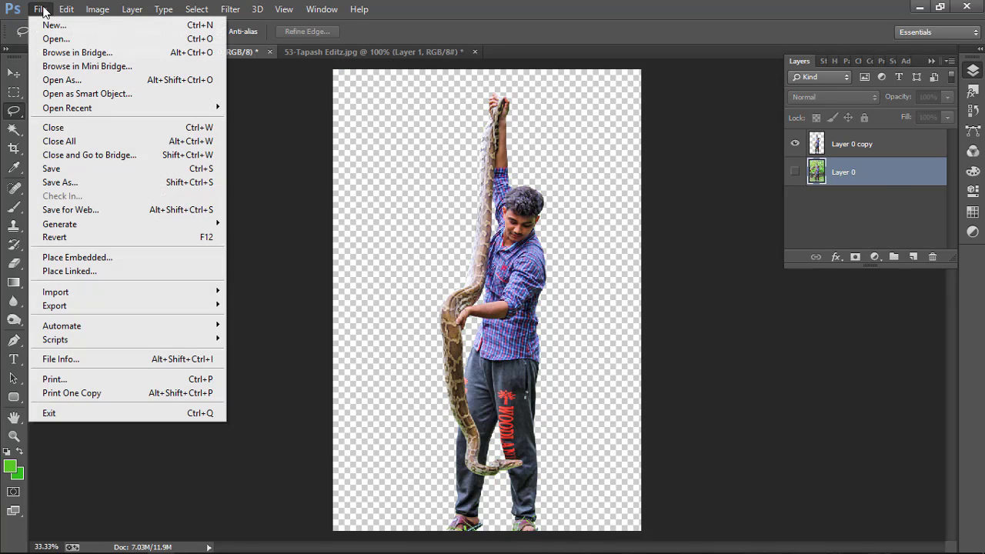
click(79, 258)
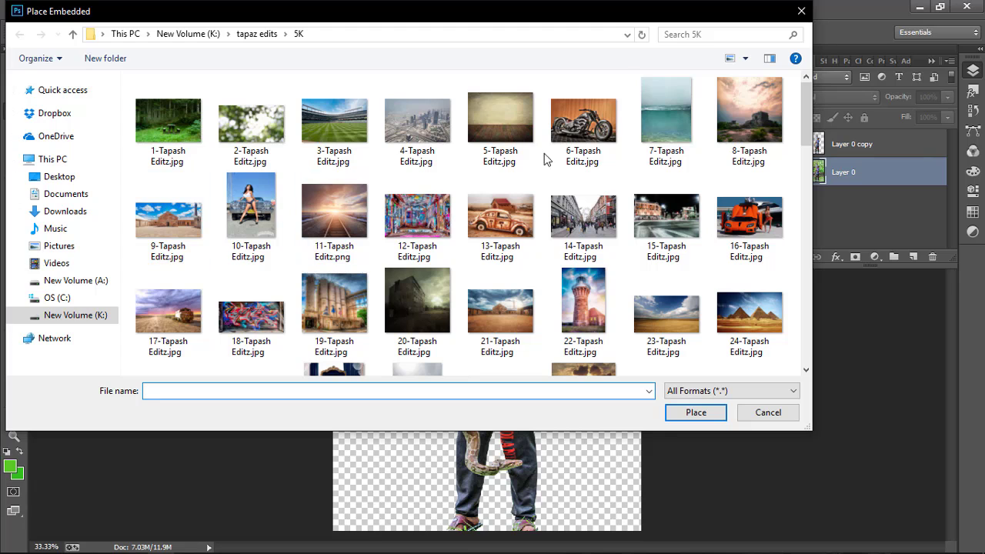
click(167, 123)
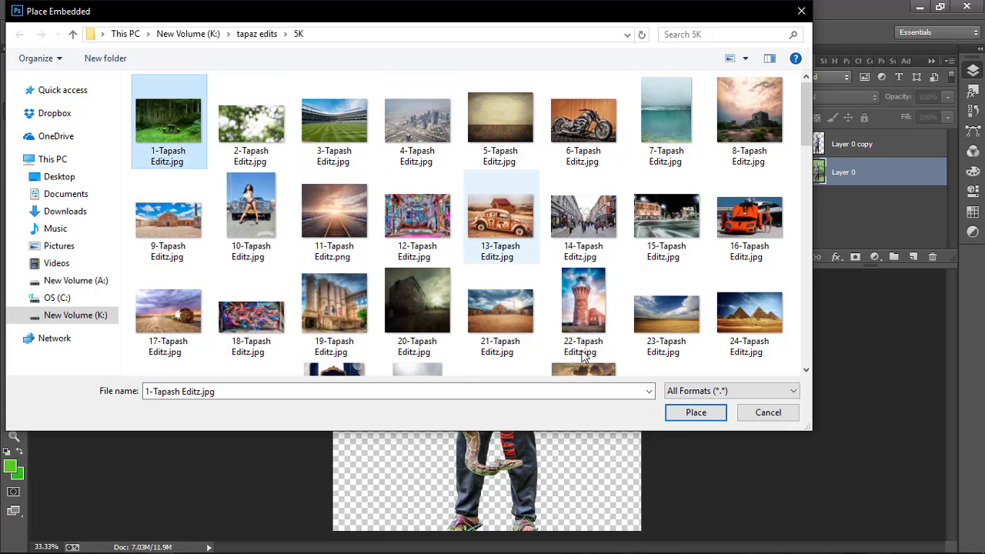
click(694, 414)
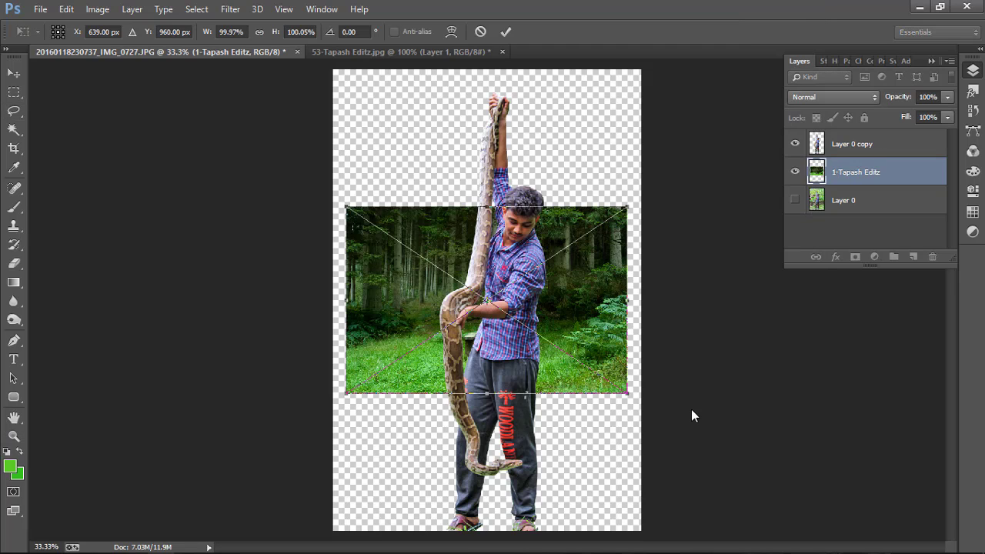
Step: Move and enlarge the forest image to cover the whole canvas, then commit
key(ctrl+minus)
key(ctrl+minus)
key(ctrl+minus)
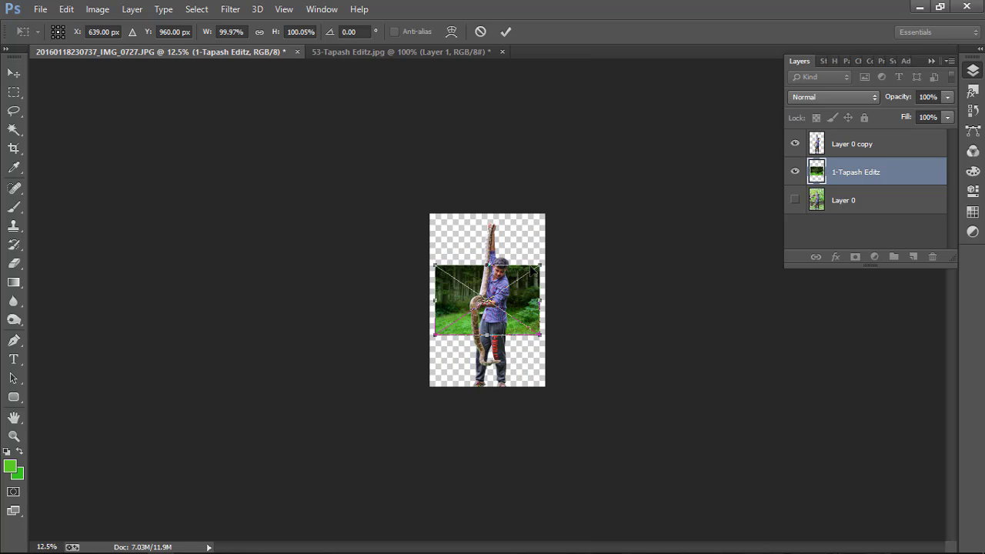
drag(469, 305, 464, 356)
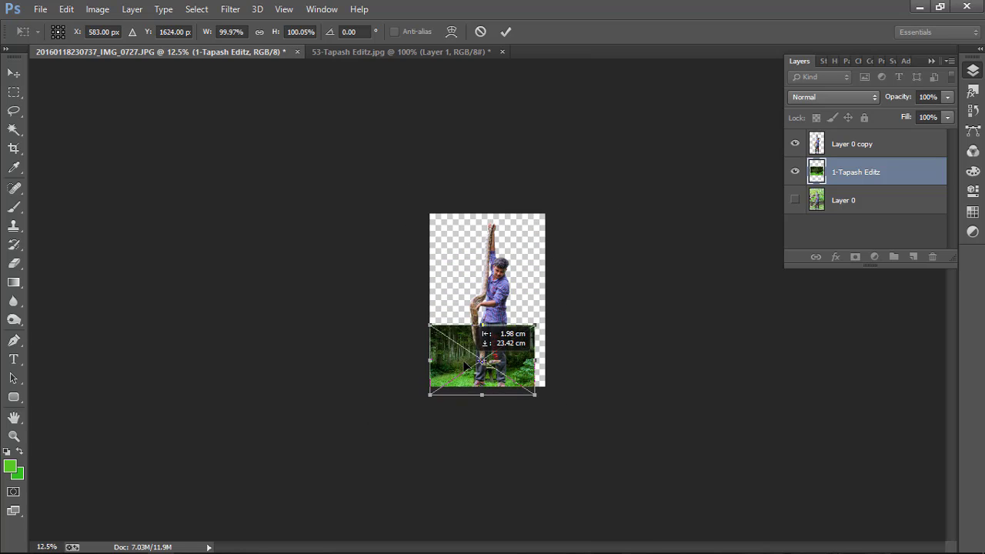
mouse_move(538, 316)
mouse_down()
mouse_move(775, 203)
mouse_move(773, 211)
mouse_up()
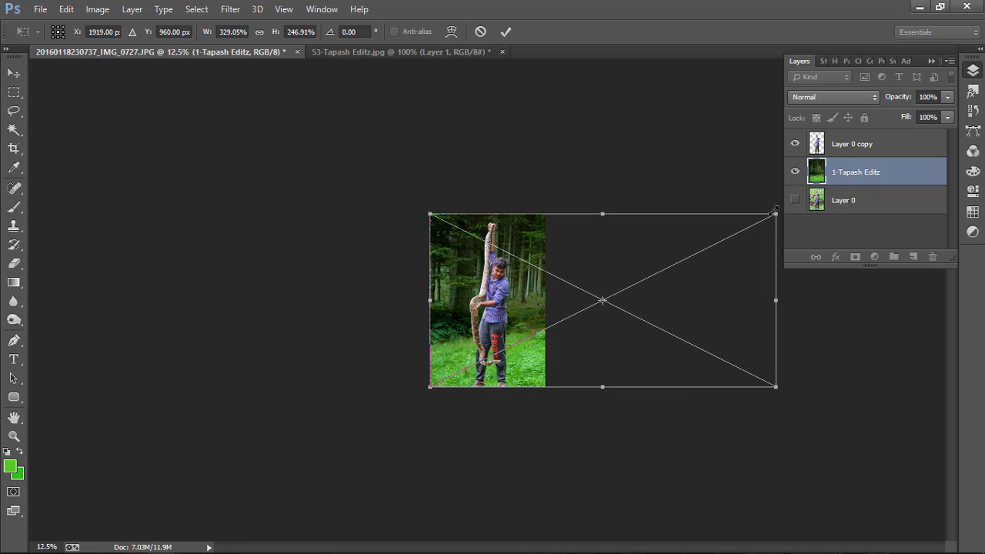
mouse_move(774, 383)
mouse_down()
mouse_move(831, 470)
mouse_move(820, 464)
mouse_up()
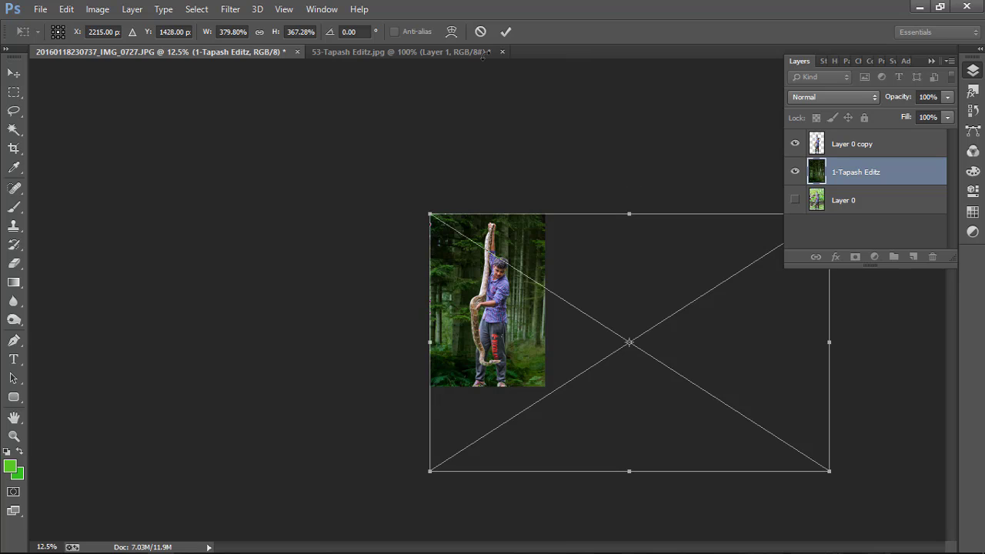
click(506, 32)
Step: Crop the composite to the tall portrait frame around the man
key(l)
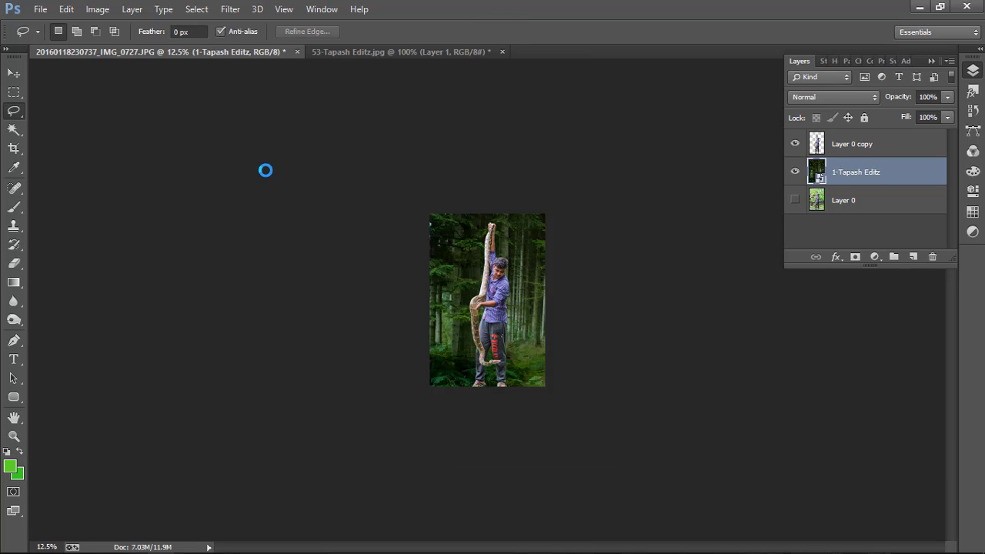
key(ctrl+plus)
key(ctrl+plus)
key(ctrl+plus)
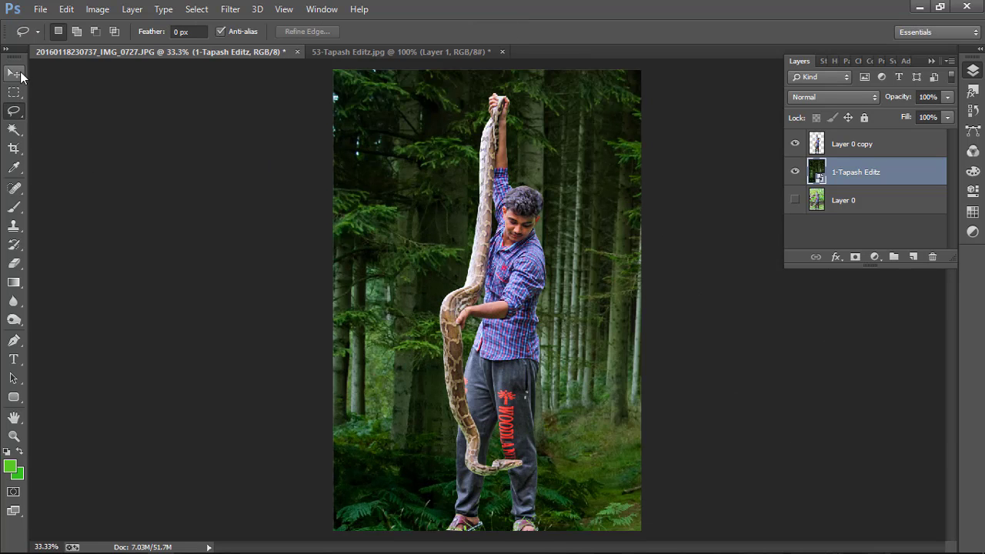
click(13, 148)
click(527, 273)
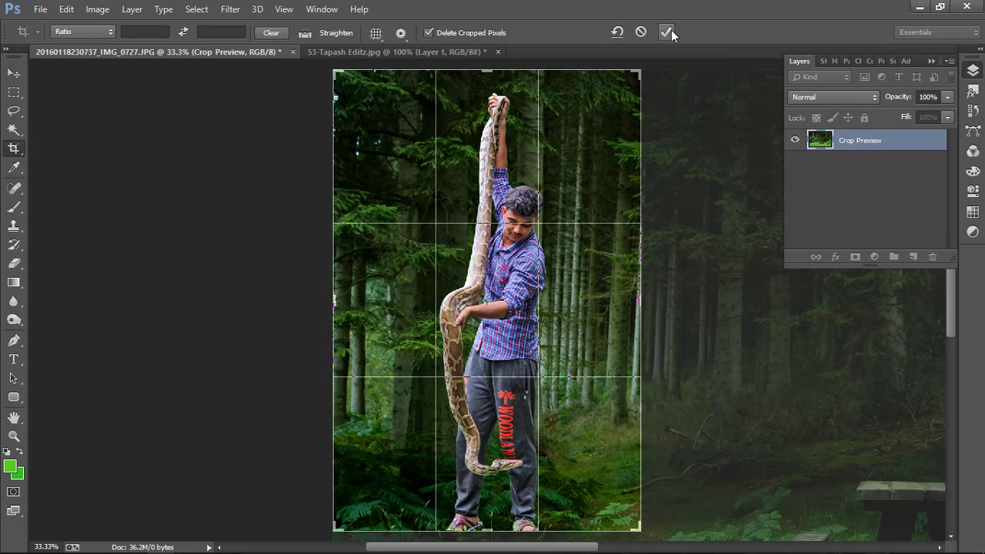
click(668, 31)
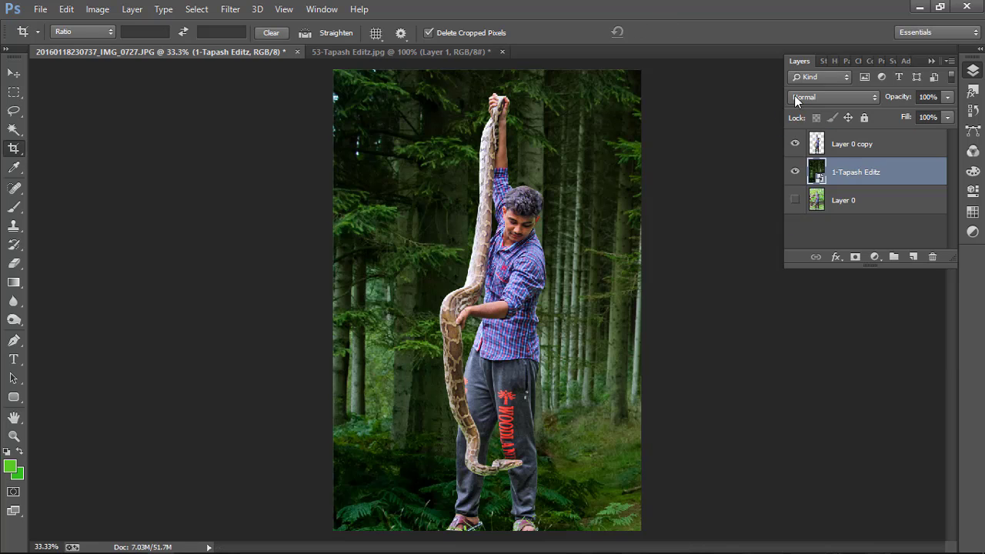
Step: Open the forest layer's options, dismiss them, and bring up the Filter menu
right_click(842, 171)
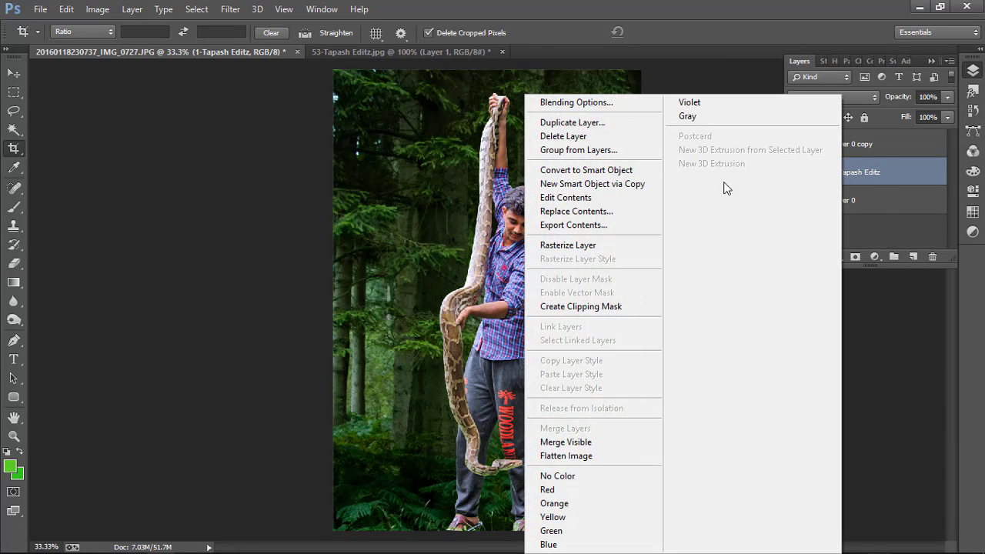
click(656, 4)
click(230, 8)
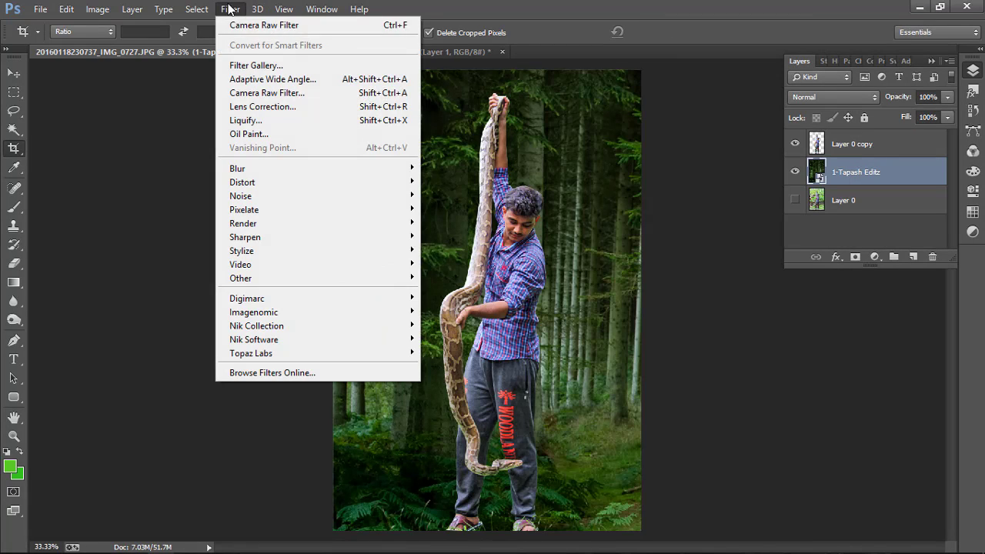
Step: Camera Raw the forest: Exposure +0.35, Contrast +20, Highlights +35, Shadows +34, Whites +23, Blacks +26
click(262, 93)
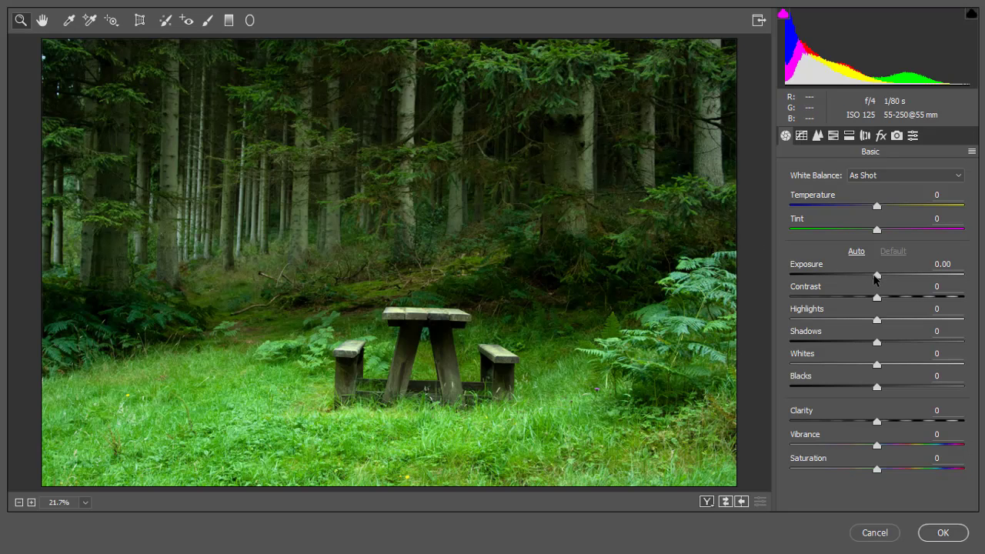
click(880, 273)
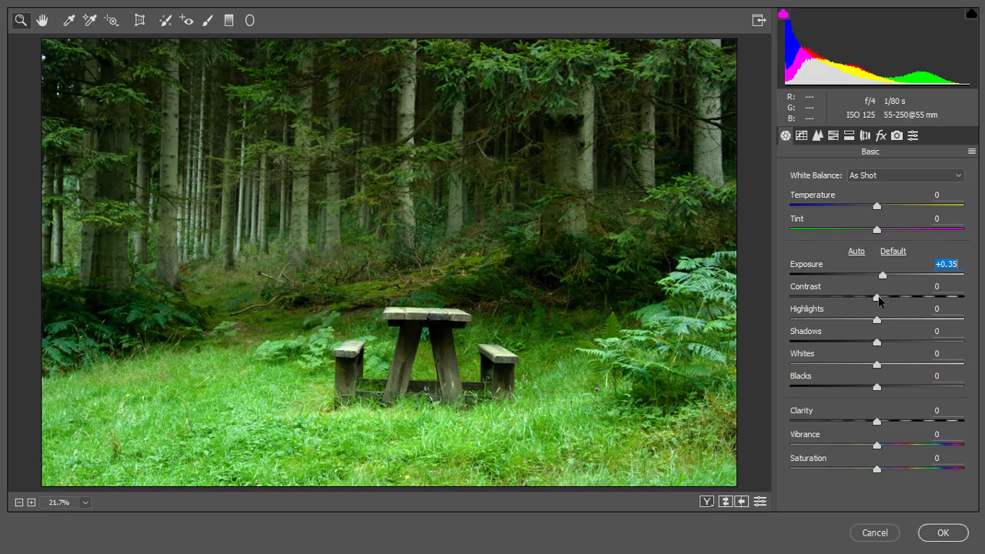
drag(877, 299, 893, 297)
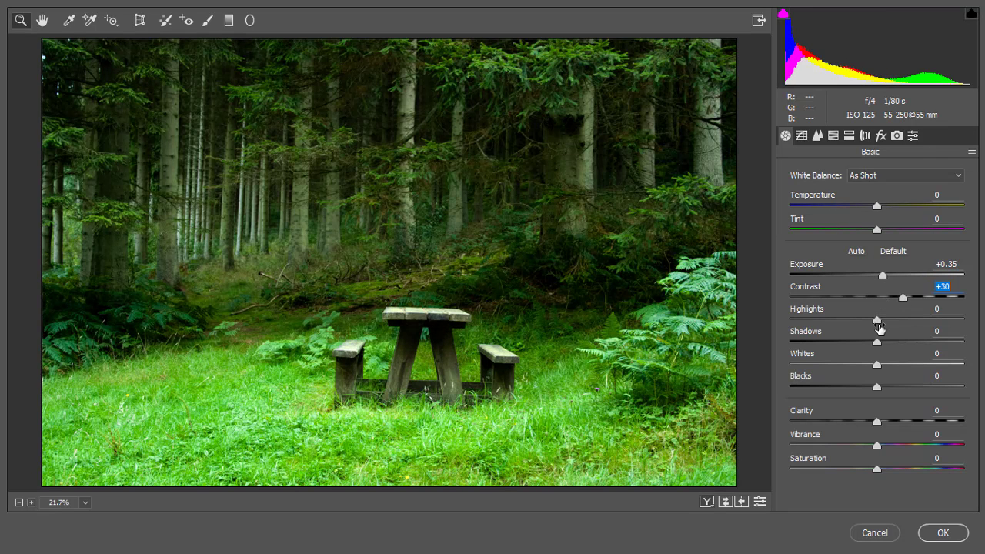
click(909, 319)
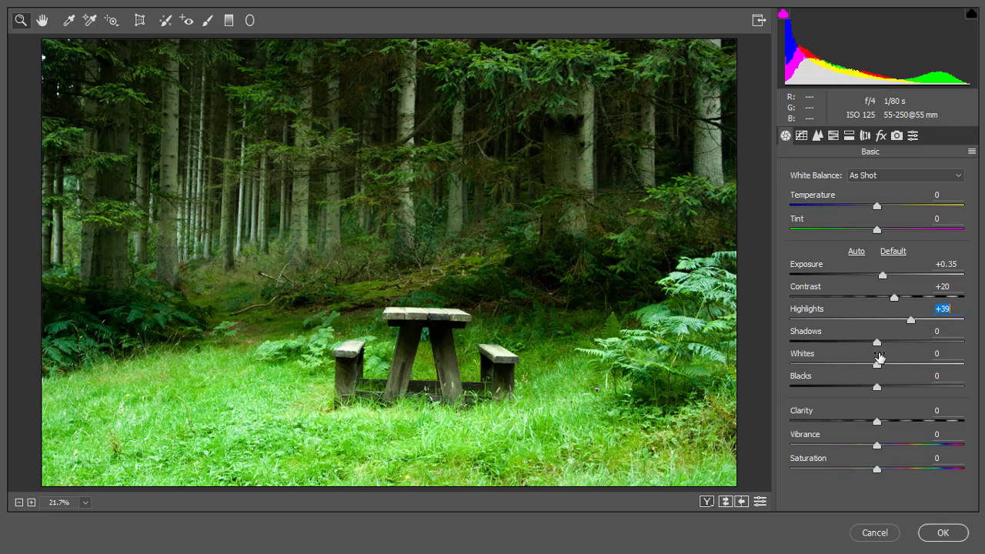
click(904, 341)
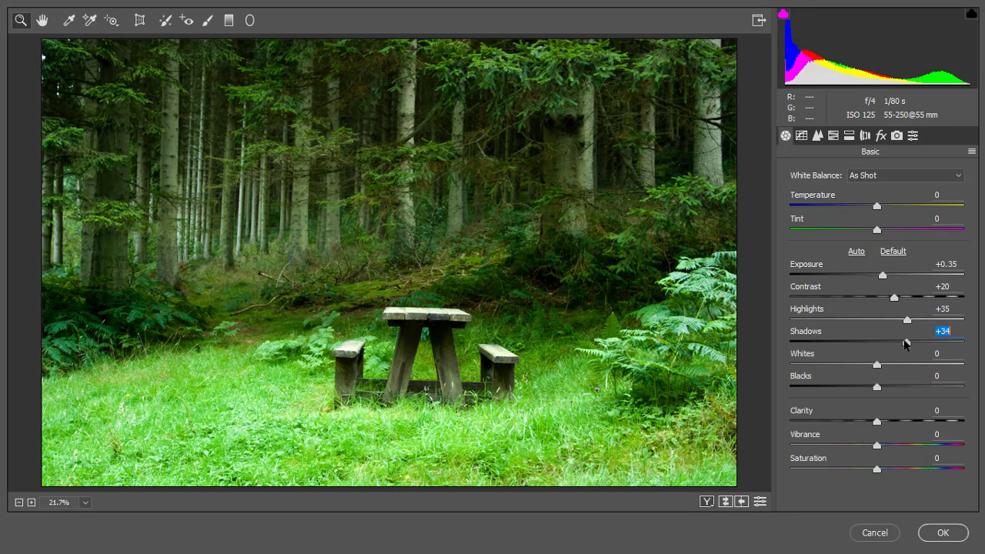
mouse_move(875, 366)
mouse_down()
mouse_move(813, 369)
mouse_move(872, 365)
mouse_move(904, 386)
mouse_up()
click(894, 366)
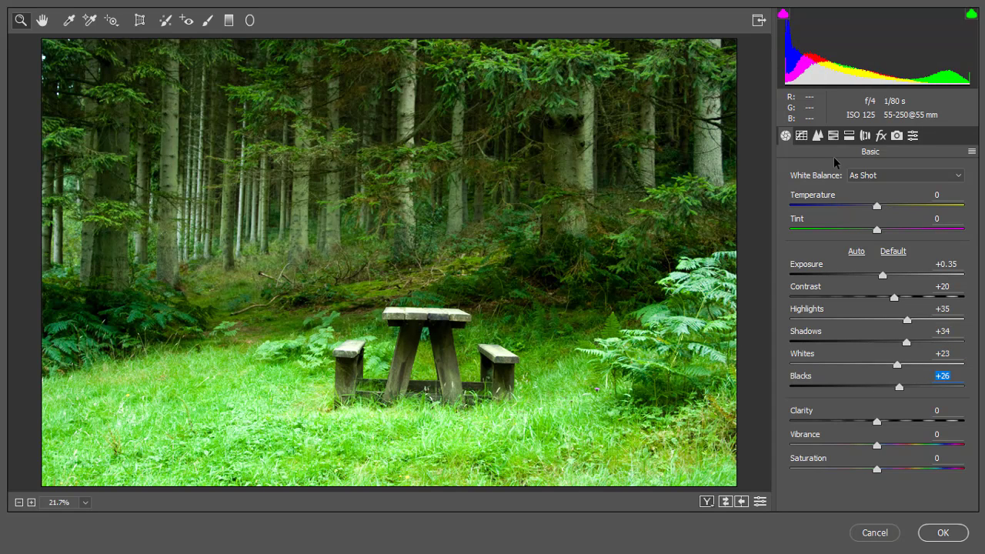
click(833, 136)
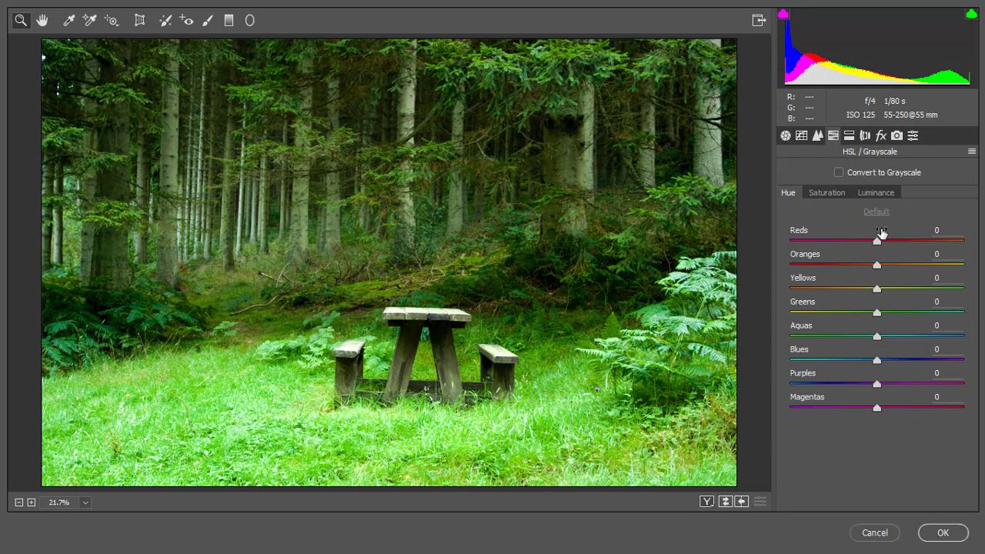
click(942, 532)
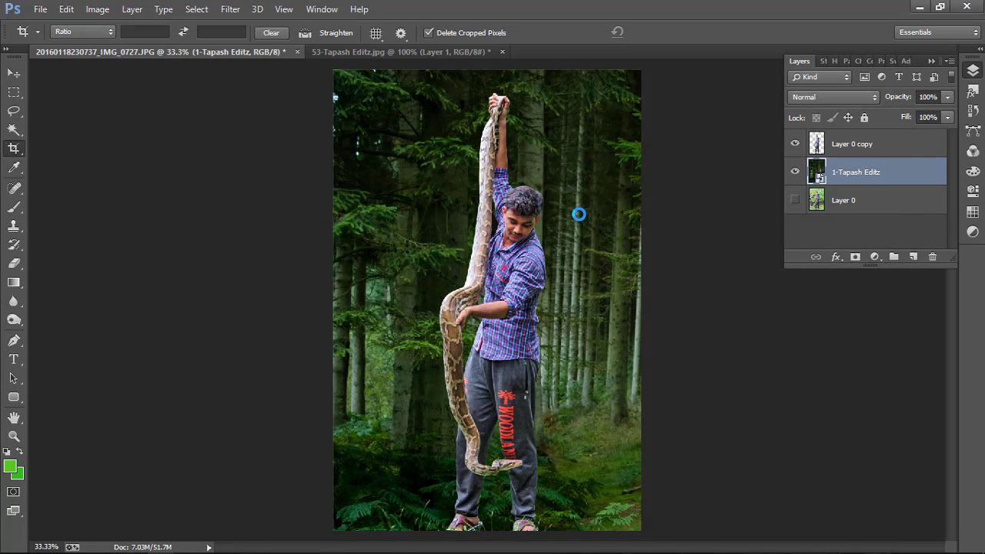
Step: Rasterize the forest layer and crop it to the canvas, discarding outside pixels
click(943, 171)
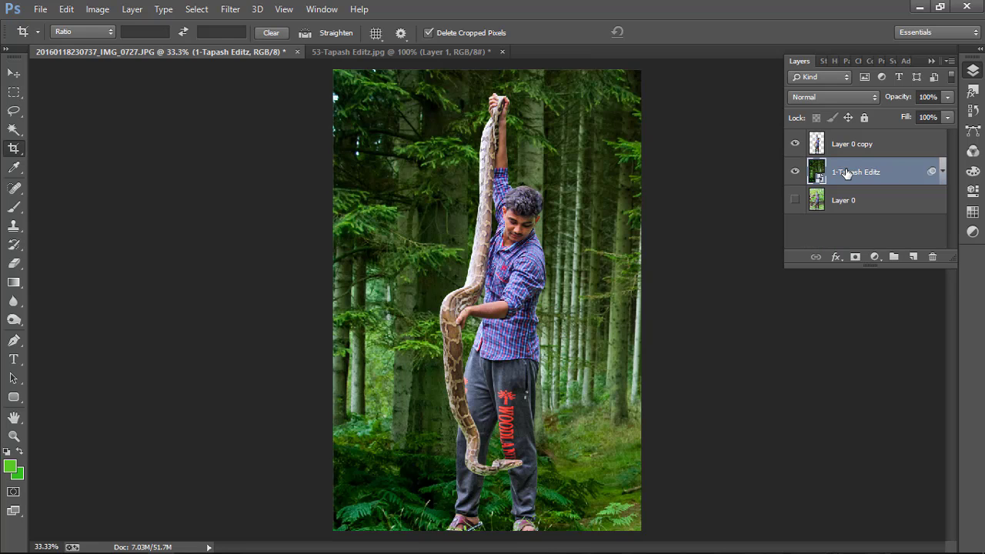
right_click(845, 173)
click(638, 246)
click(442, 270)
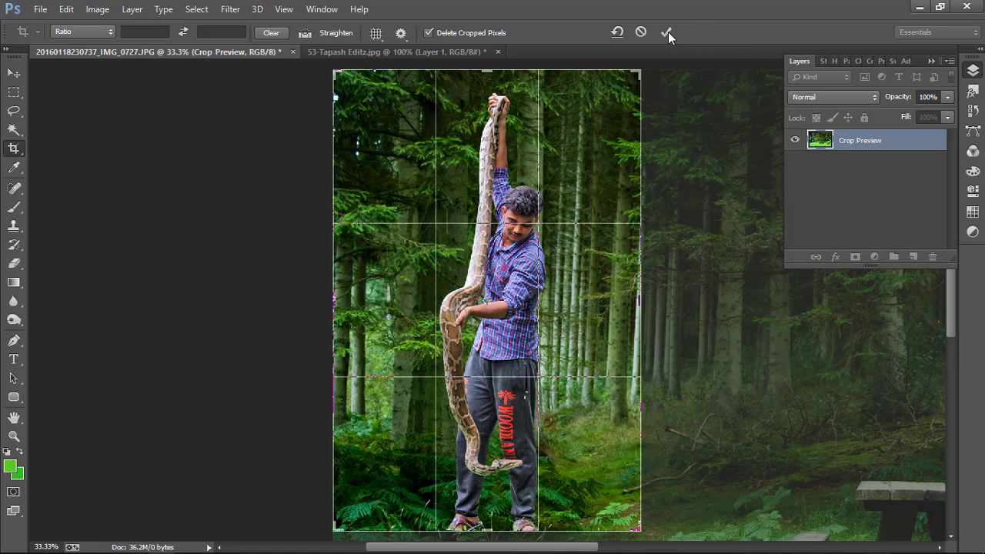
click(666, 32)
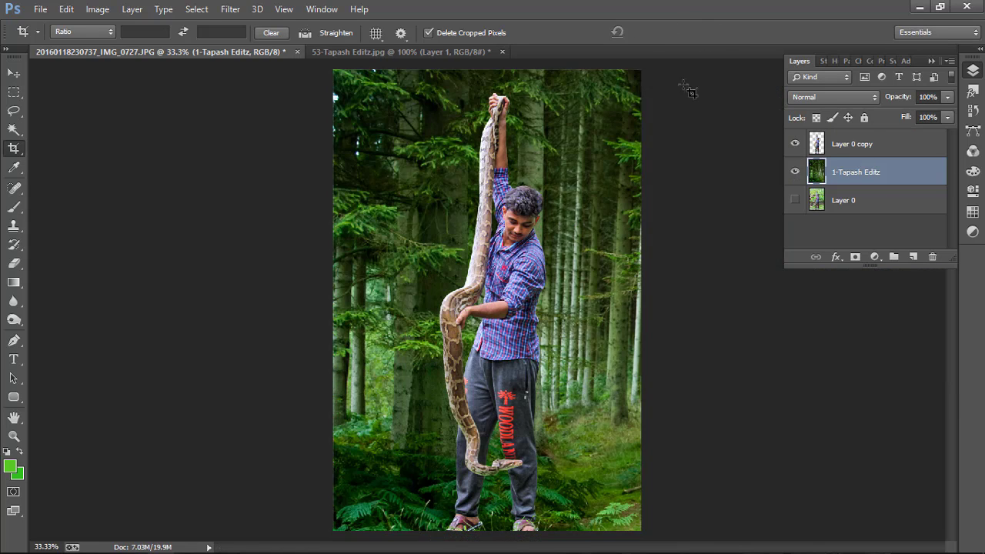
Step: In Camera Raw HSL, shift the Greens hue +6 and boost Greens saturation +13
click(229, 9)
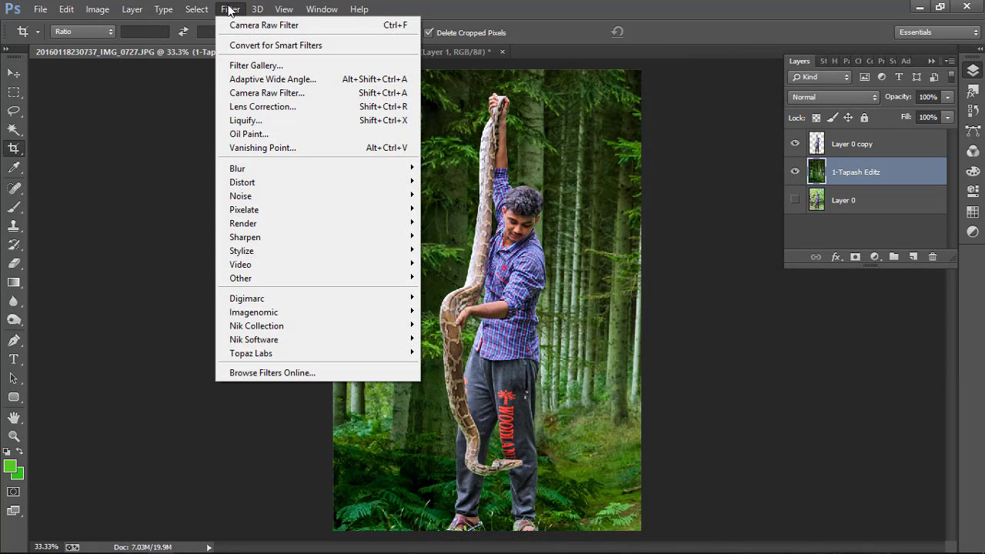
click(267, 93)
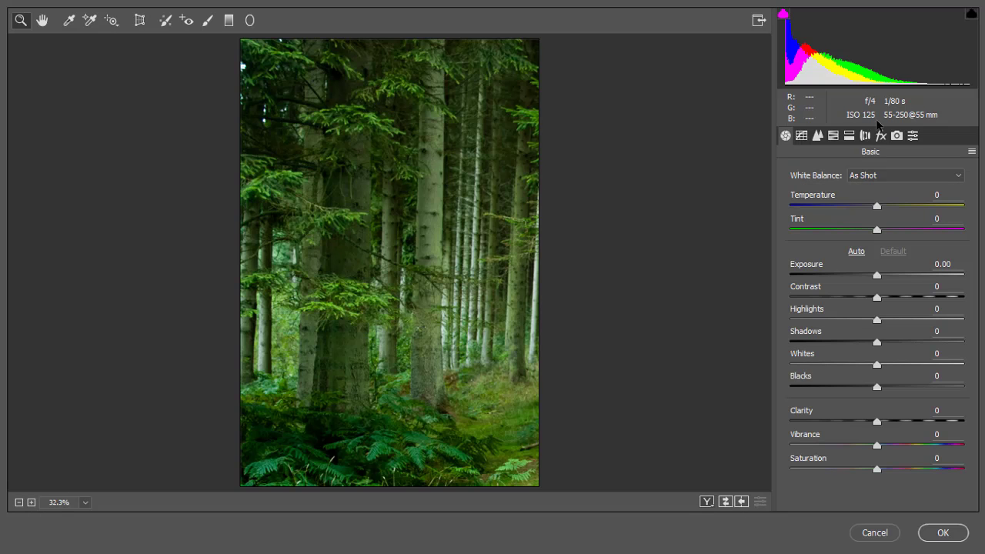
click(832, 137)
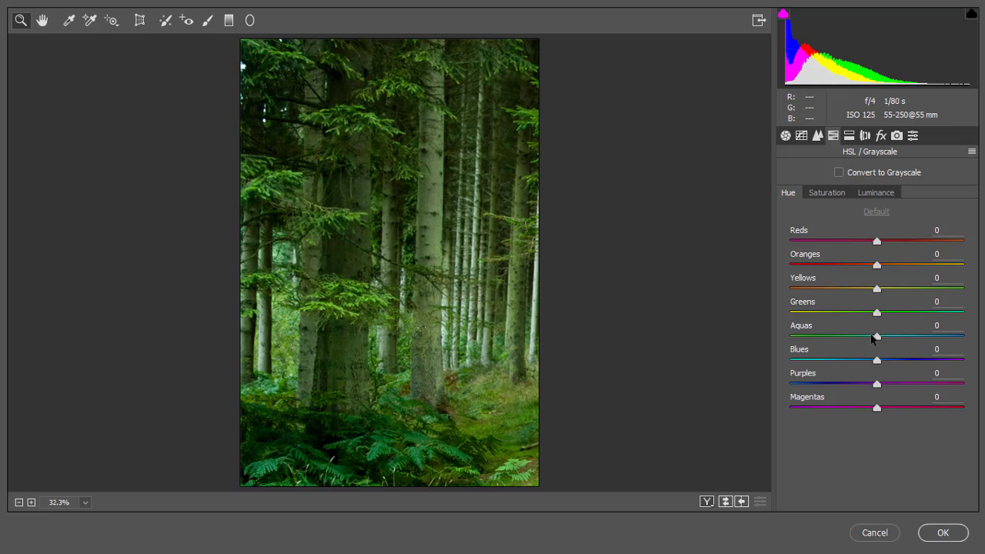
drag(876, 313, 881, 314)
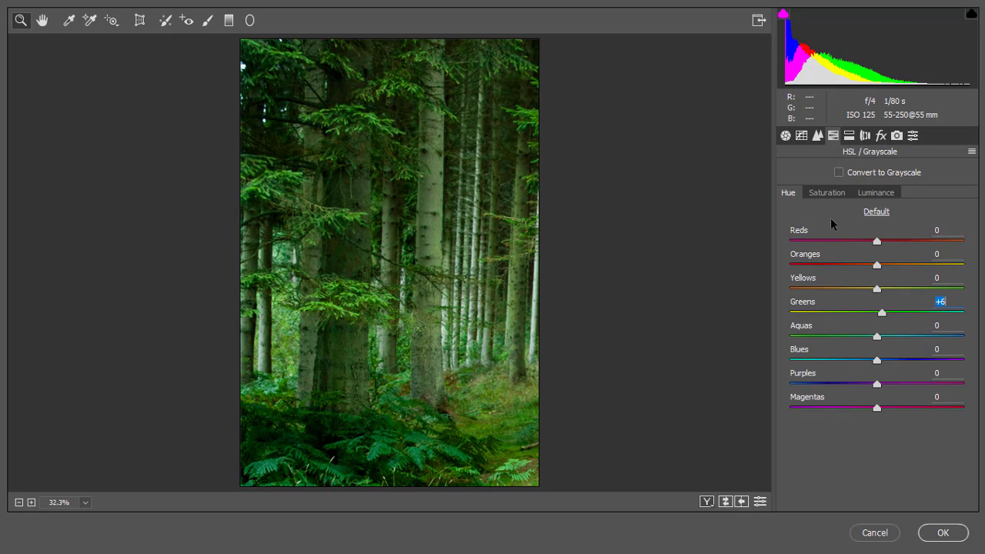
click(826, 192)
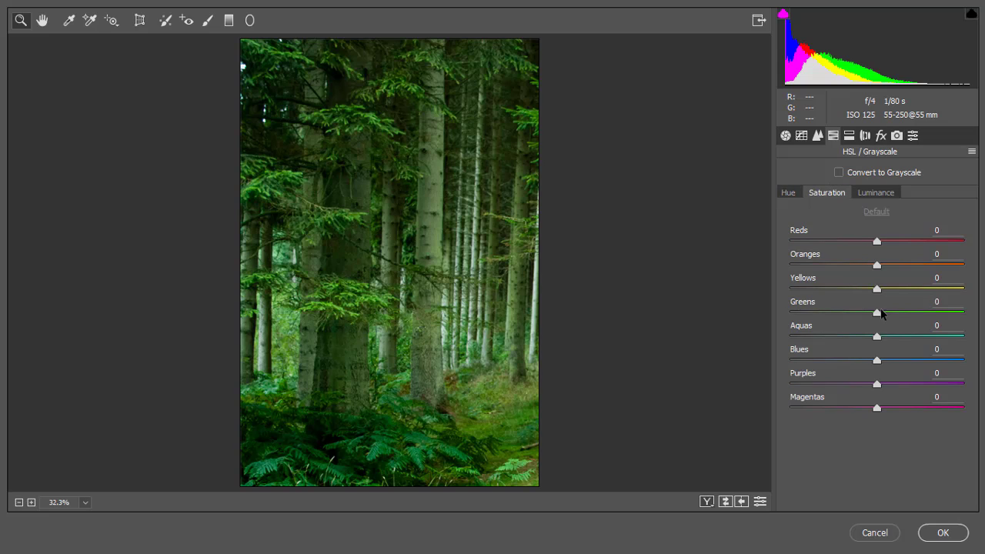
drag(876, 313, 888, 311)
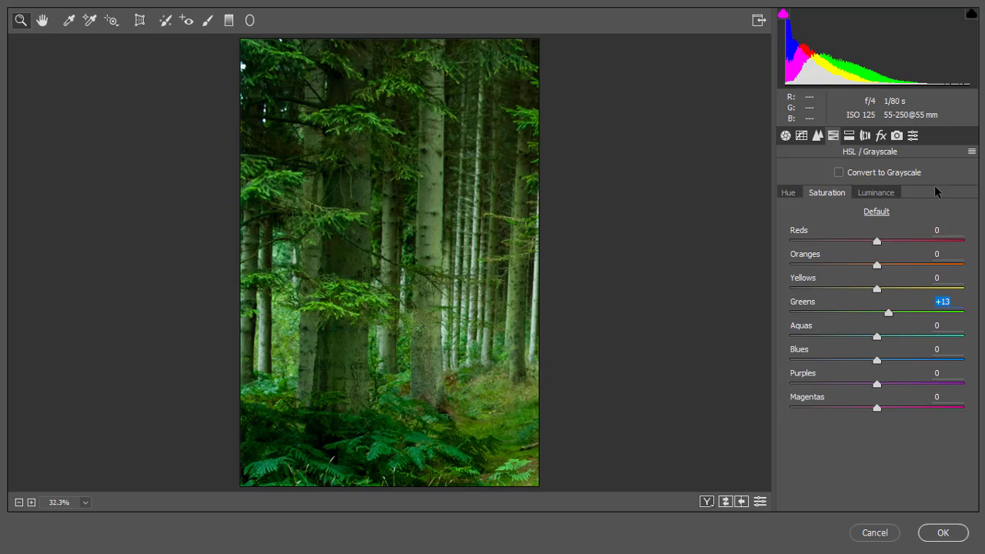
click(932, 533)
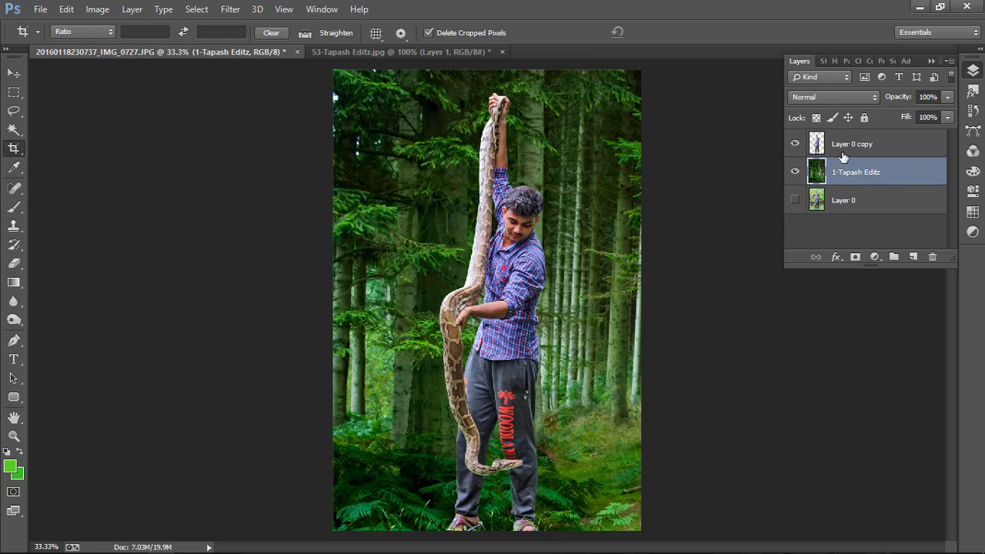
Step: Soften the forest backdrop with a Box Blur of about 9 pixels radius
click(230, 9)
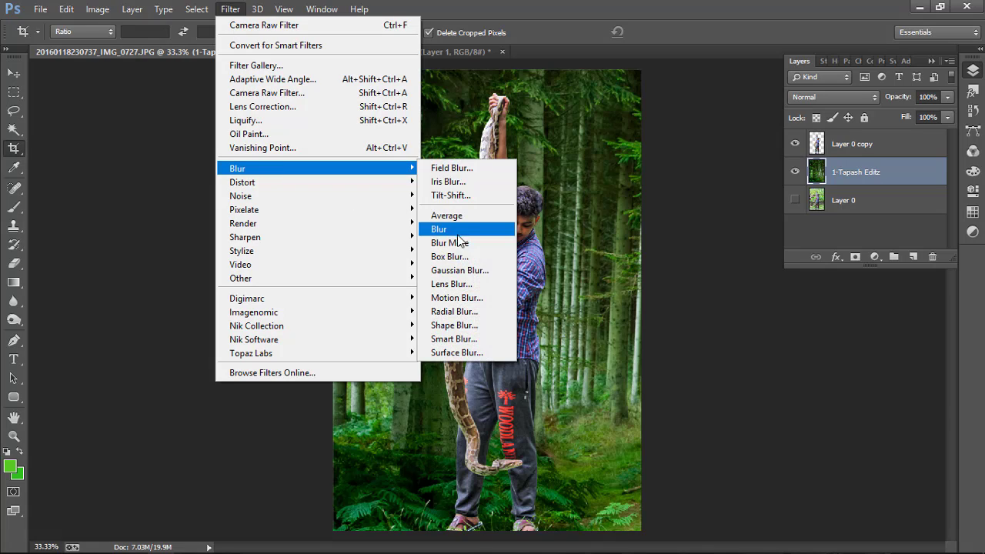
click(448, 259)
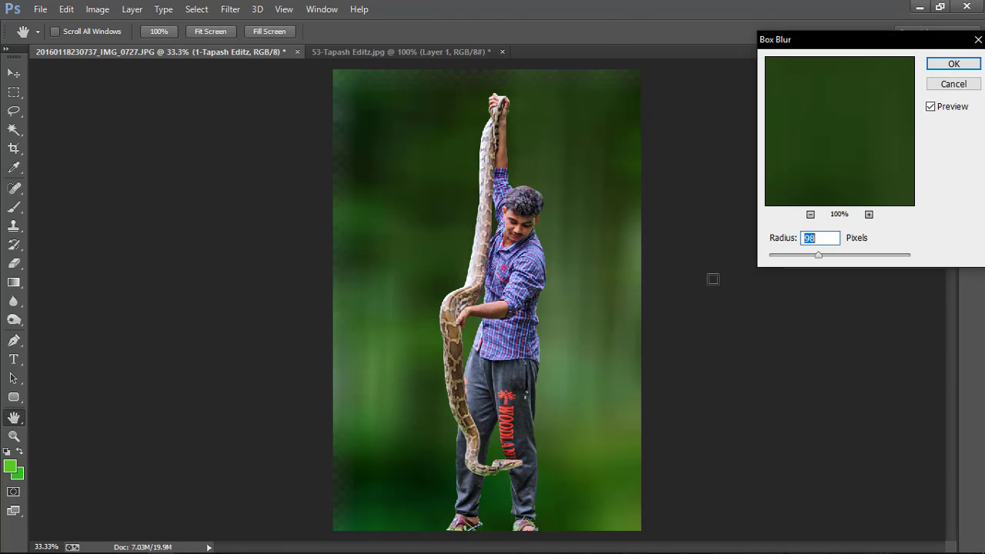
drag(819, 246, 775, 255)
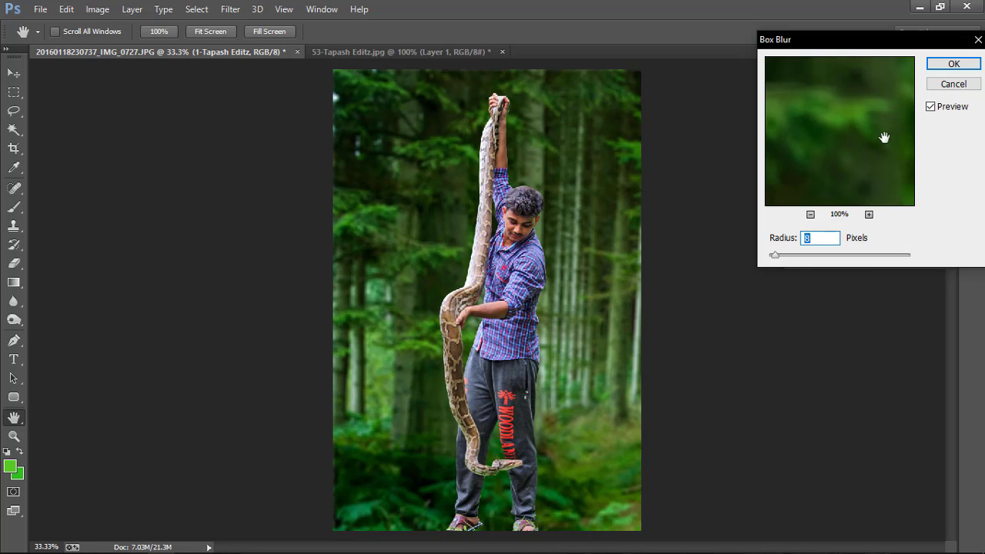
drag(775, 256, 775, 257)
click(954, 64)
key(c)
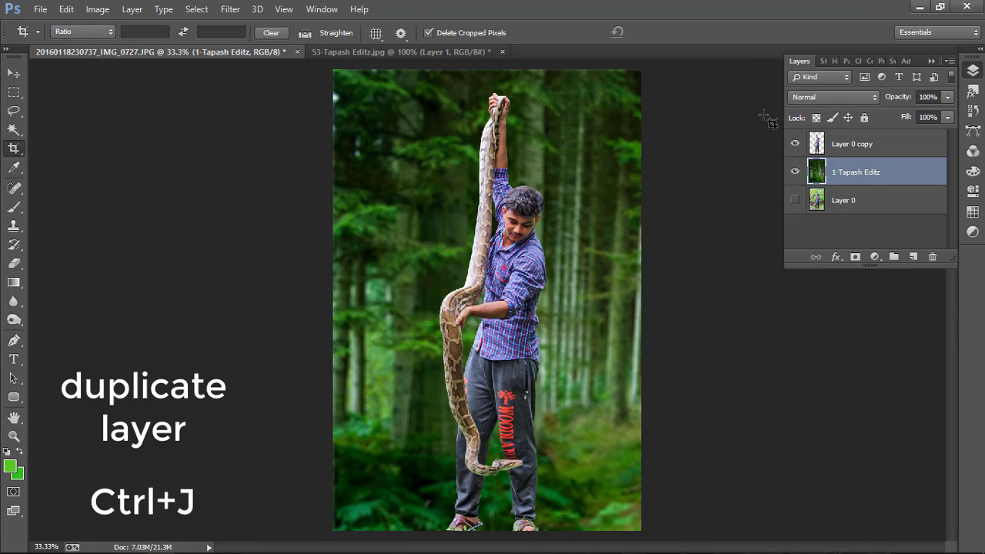
Step: Duplicate the man layer; in Camera Raw set exposure +0.40, lower highlights, lift shadows, whites, clarity
click(860, 147)
key(ctrl+j)
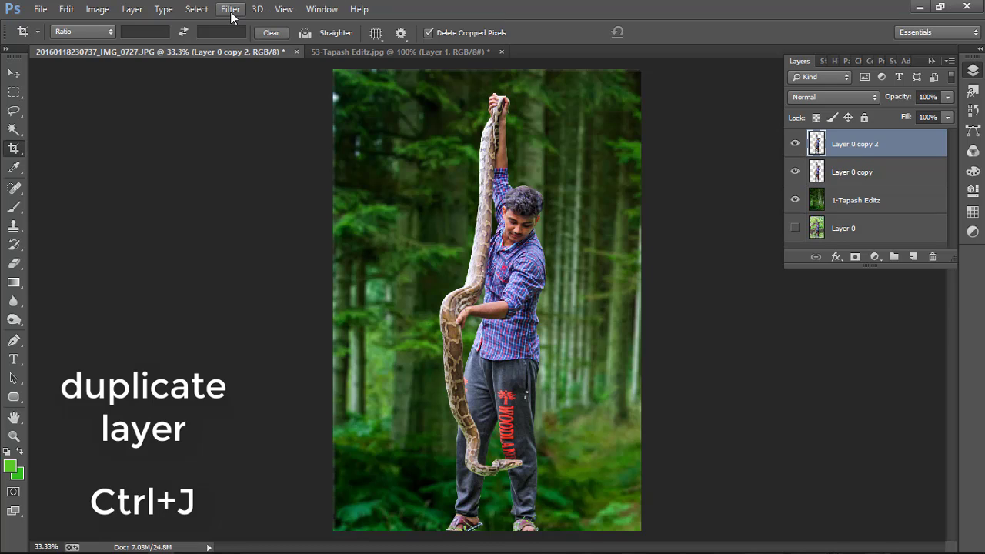
click(231, 9)
click(277, 93)
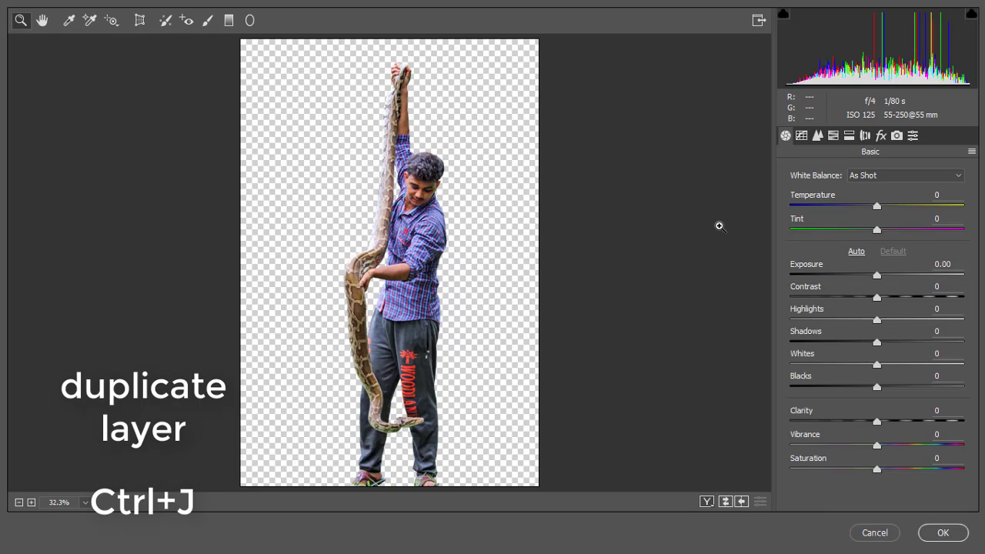
mouse_move(882, 267)
mouse_down()
mouse_move(888, 298)
mouse_move(822, 320)
mouse_up()
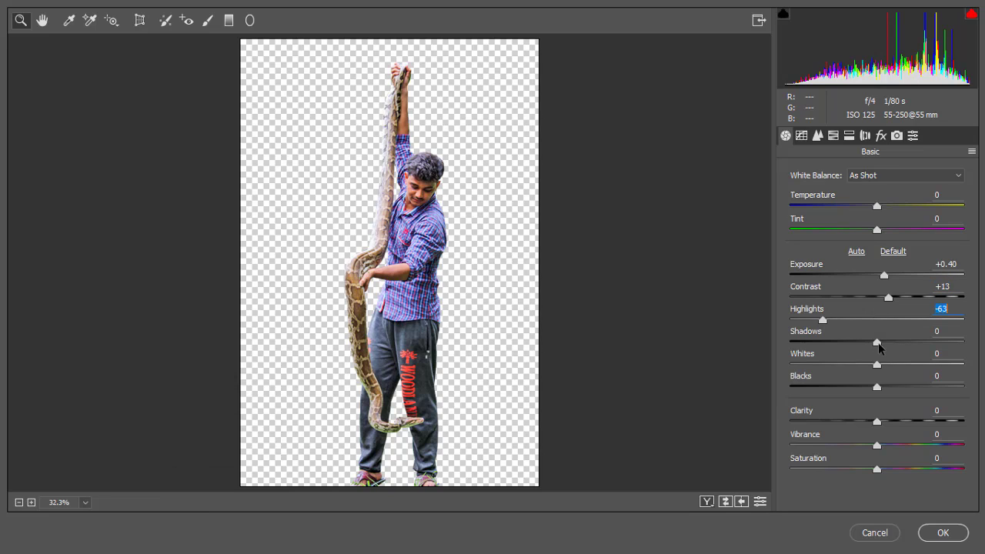
mouse_move(877, 342)
mouse_down()
mouse_move(949, 343)
mouse_move(929, 343)
mouse_up()
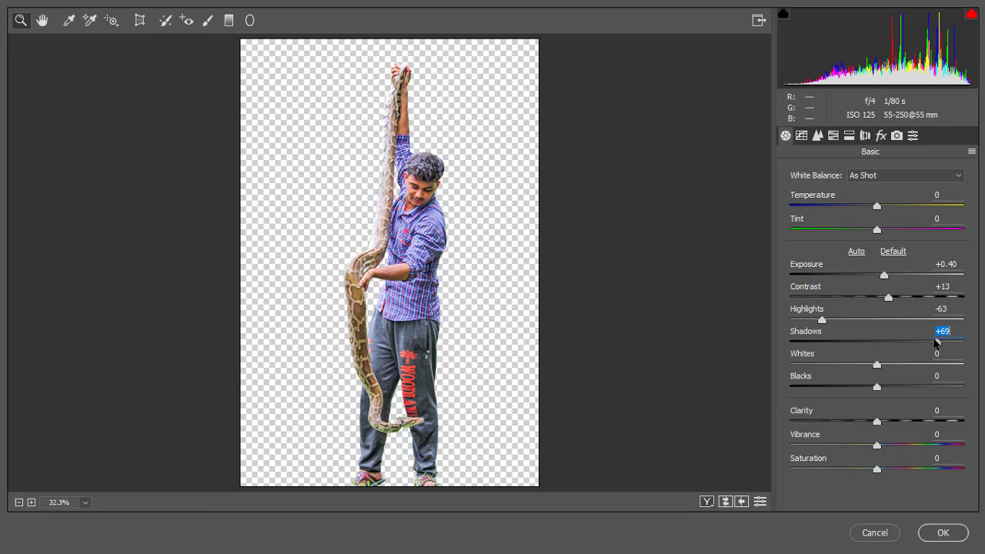
mouse_move(876, 364)
mouse_down()
mouse_move(906, 363)
mouse_move(883, 363)
mouse_move(890, 388)
mouse_up()
drag(877, 422, 886, 422)
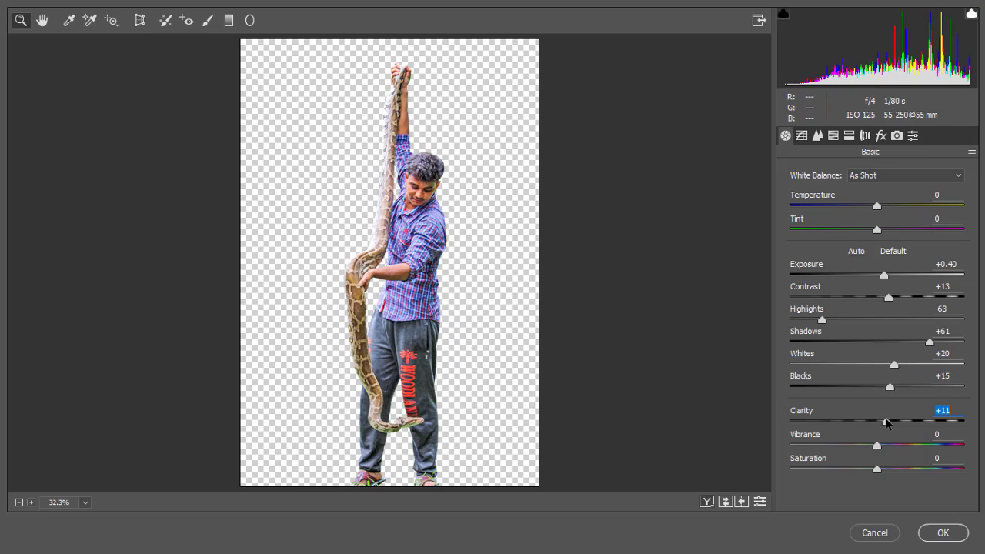
Step: In HSL Luminance, brighten the Oranges and set Greens luminance to +18
click(832, 135)
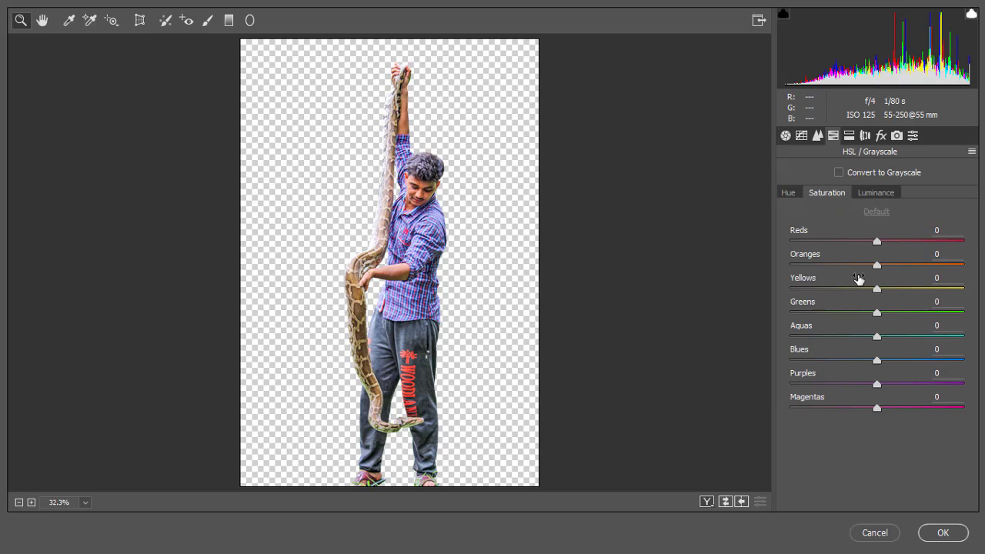
click(875, 192)
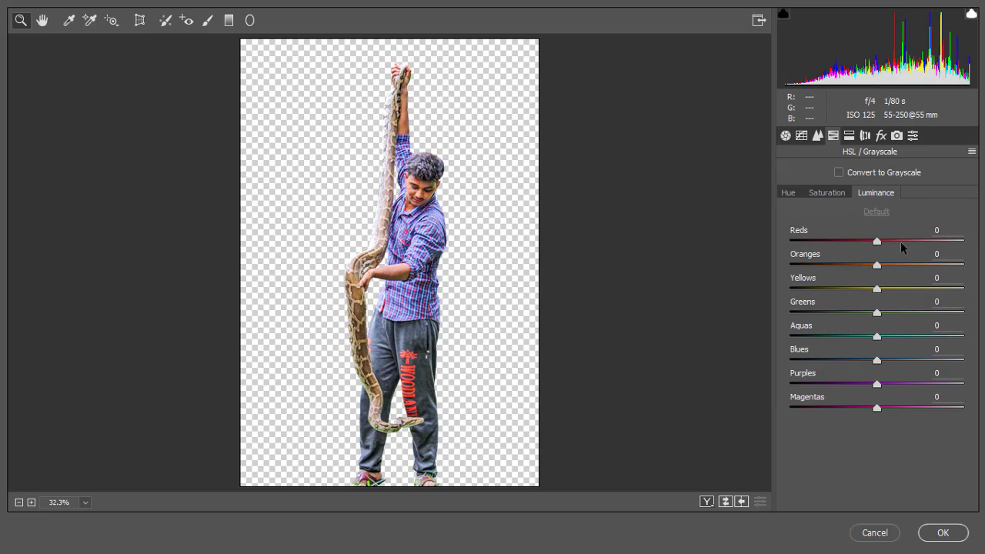
mouse_move(877, 264)
mouse_down()
mouse_move(942, 265)
mouse_move(934, 264)
mouse_up()
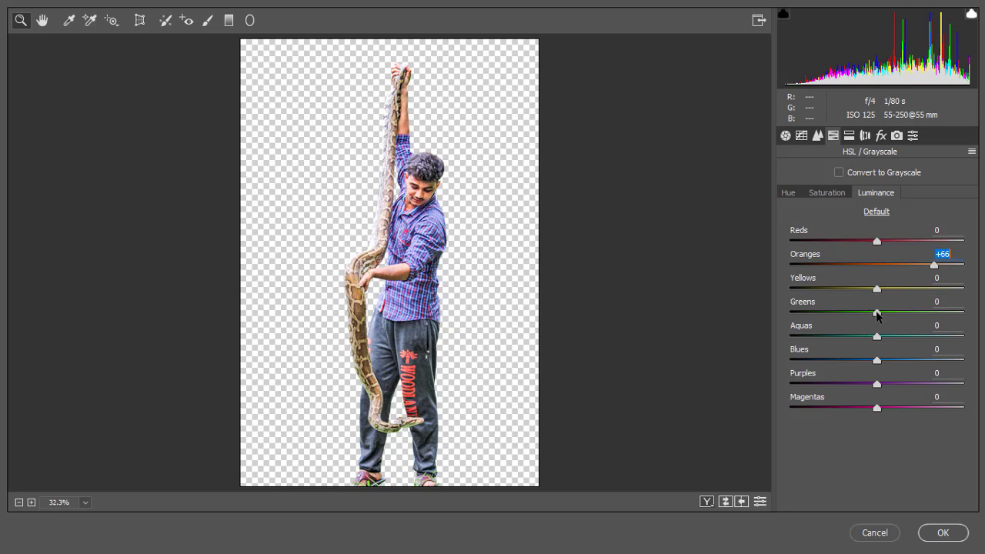
drag(877, 312, 887, 312)
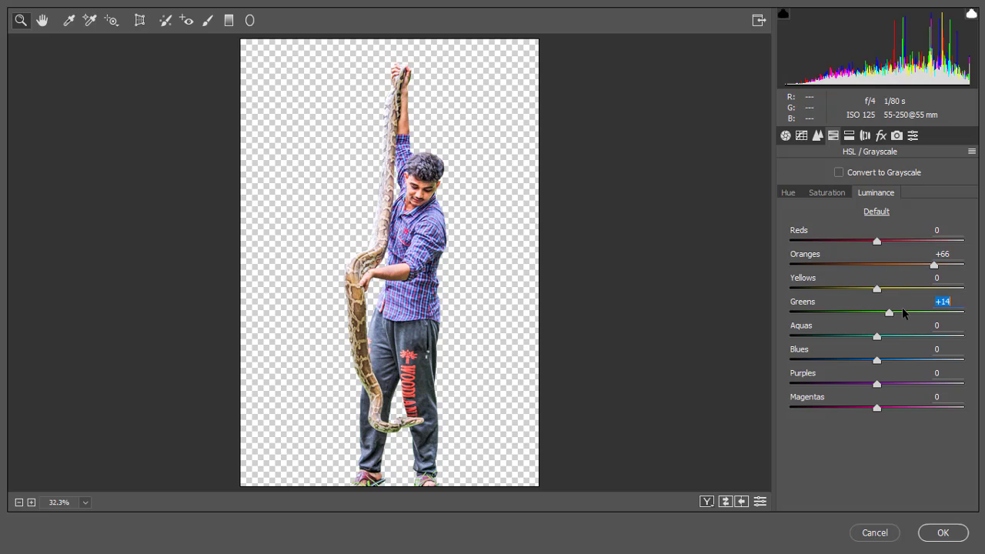
click(902, 309)
text(18)
key(Return)
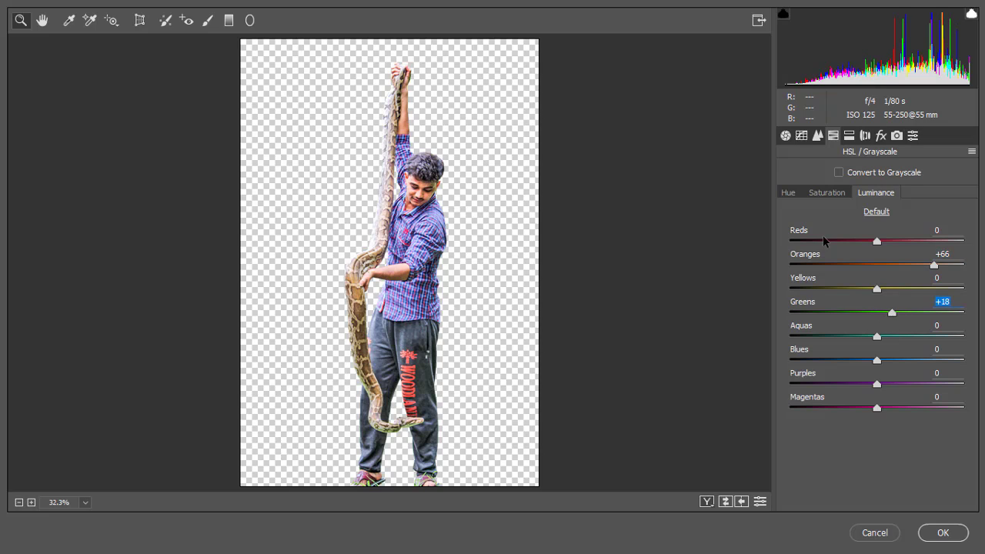
Step: Set saturation Blues +40 and Reds +15, then apply the Camera Raw grade
click(816, 188)
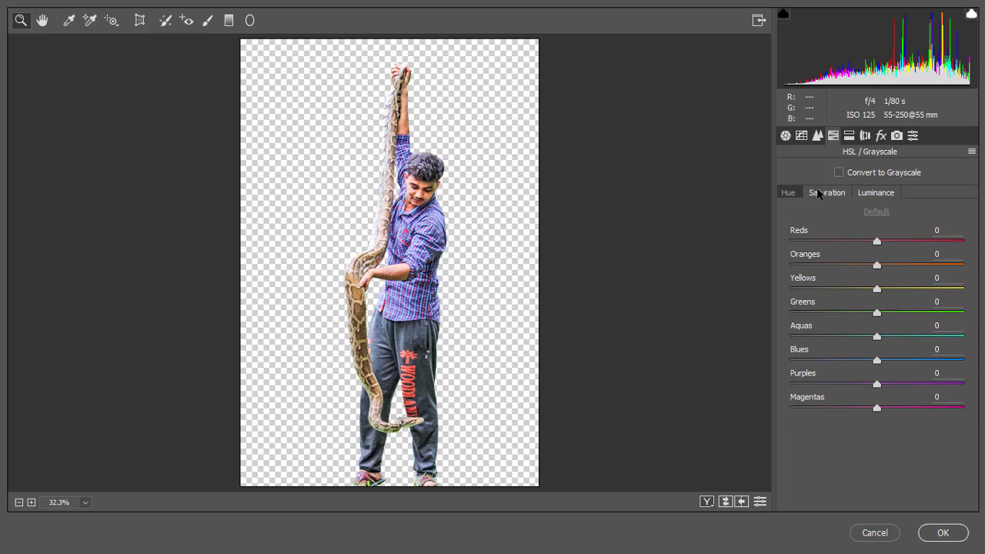
drag(875, 361, 906, 360)
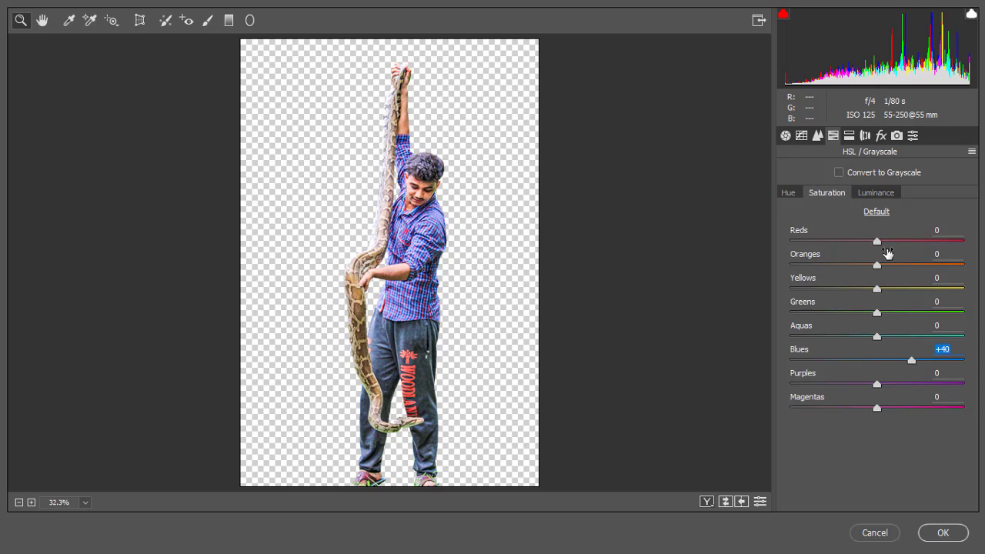
drag(877, 241, 920, 241)
mouse_move(917, 239)
mouse_down()
mouse_move(889, 240)
mouse_move(861, 264)
mouse_up()
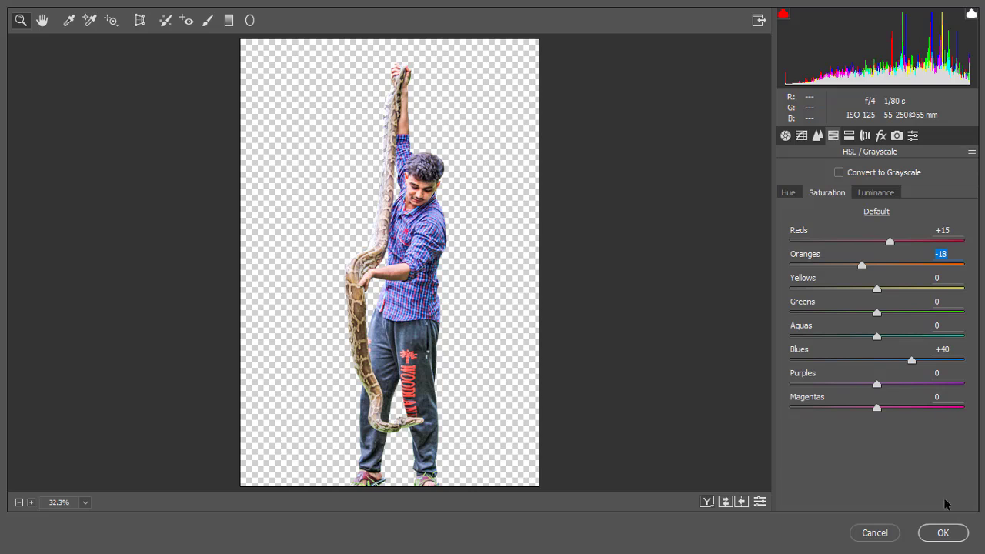
click(942, 532)
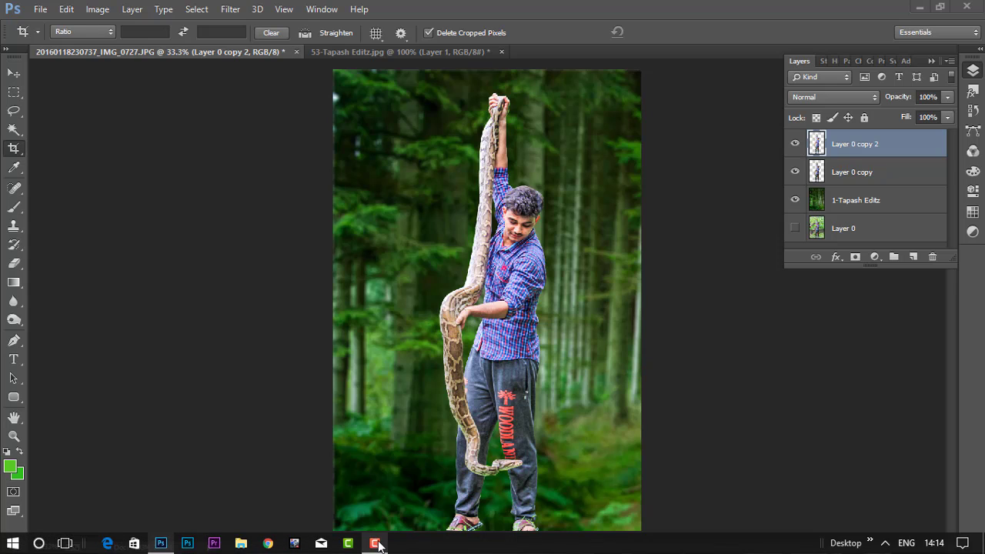
Step: Merge the man onto the forest, delete the hidden original layer, and duplicate the result
click(374, 543)
click(921, 497)
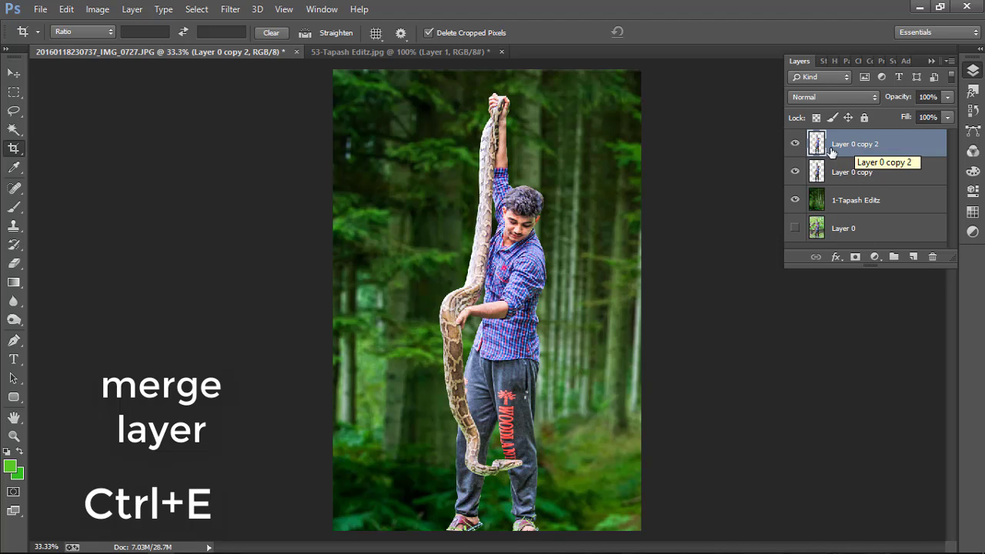
key(ctrl+e)
key(ctrl+e)
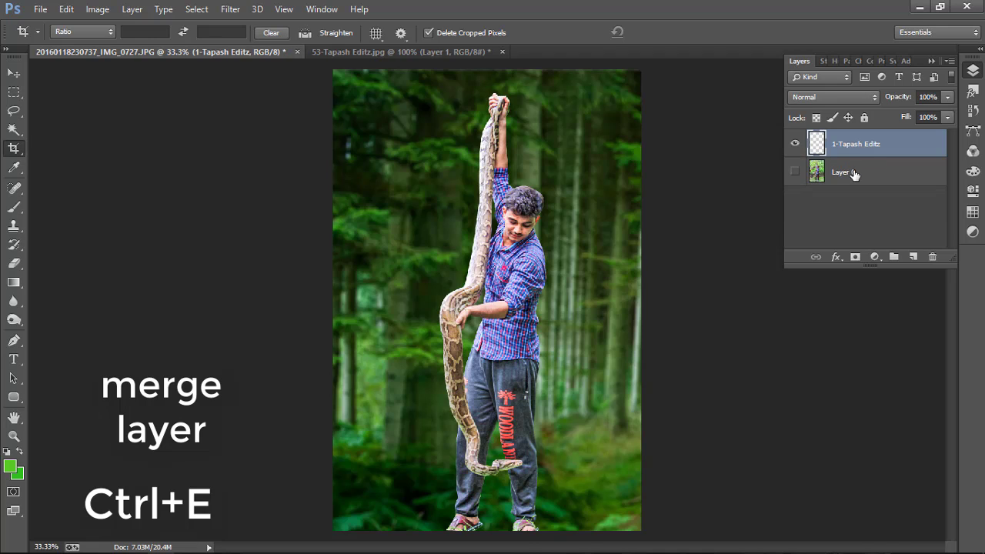
click(846, 174)
key(Delete)
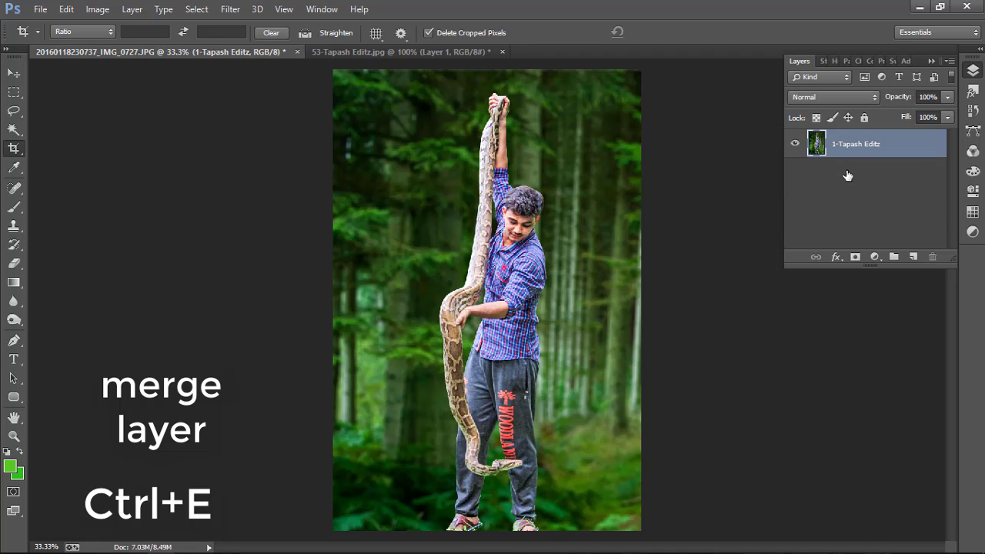
key(ctrl+j)
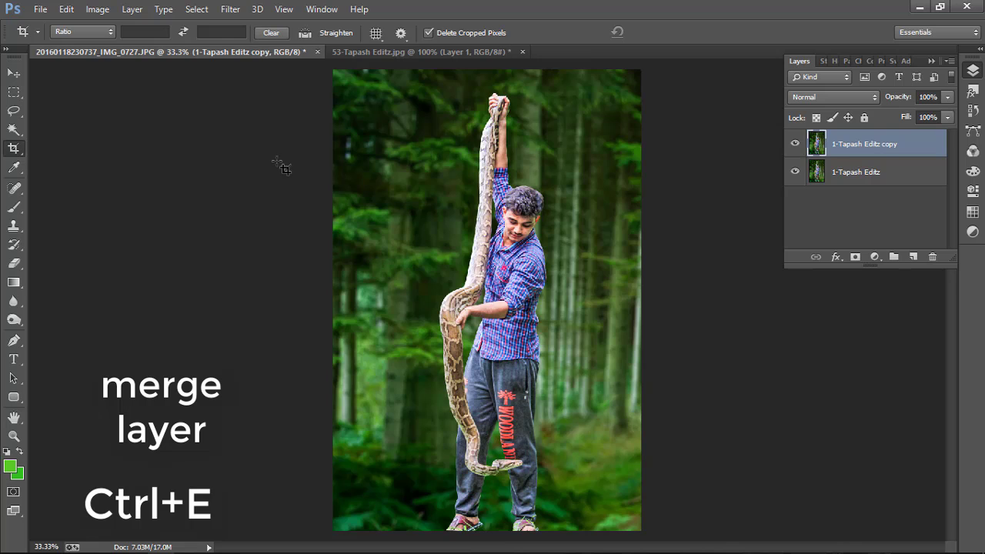
Step: Crop the composite slightly narrower by pulling in the left edge
click(712, 180)
key(ctrl+e)
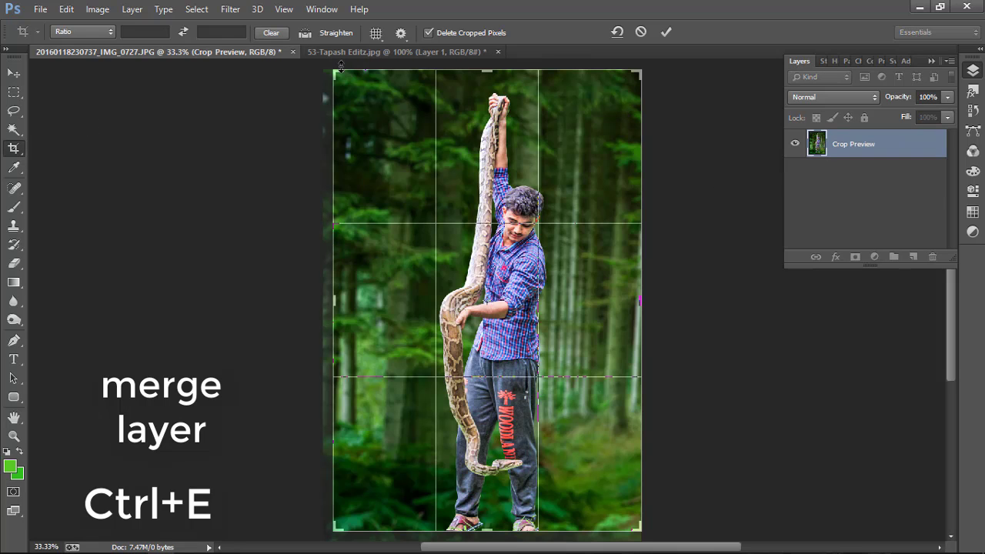
drag(339, 75, 349, 75)
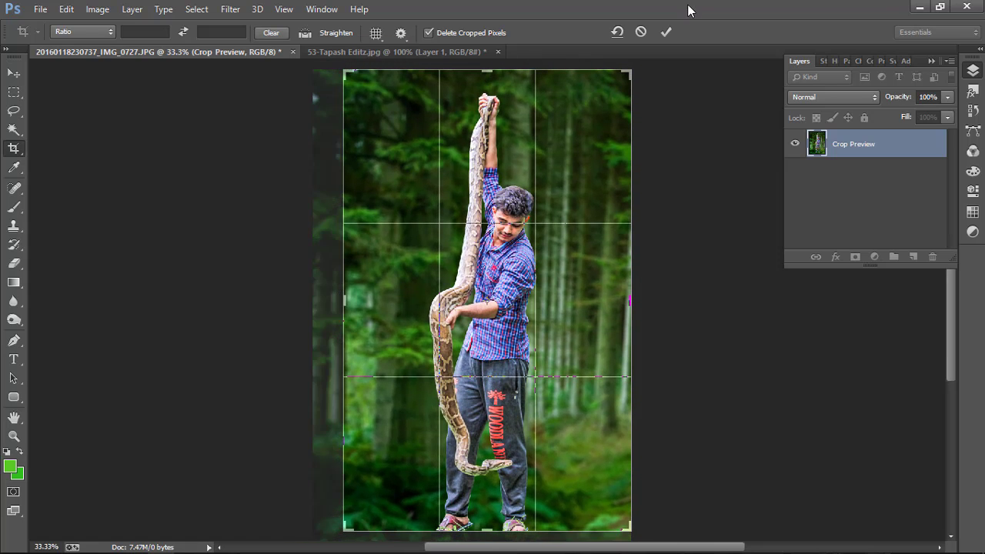
click(665, 33)
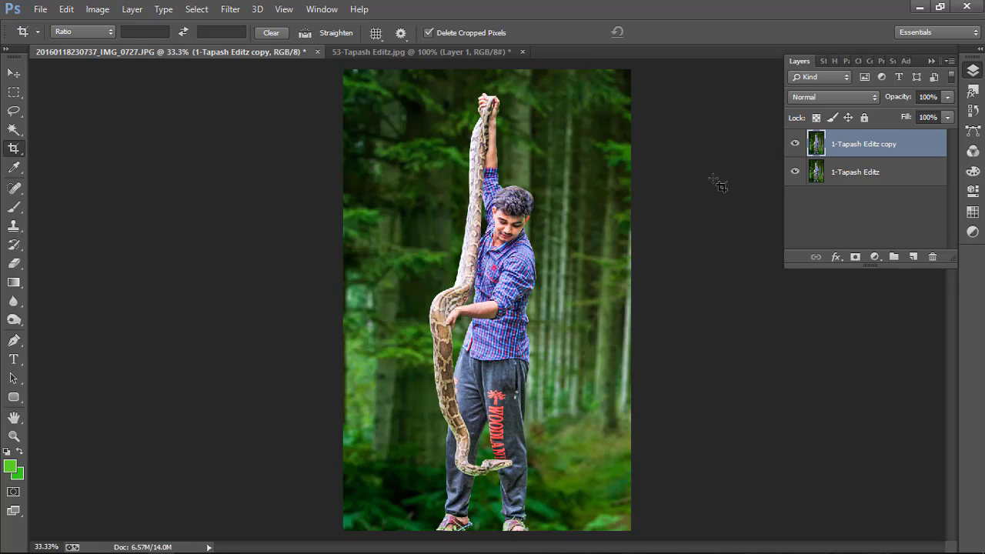
key(e)
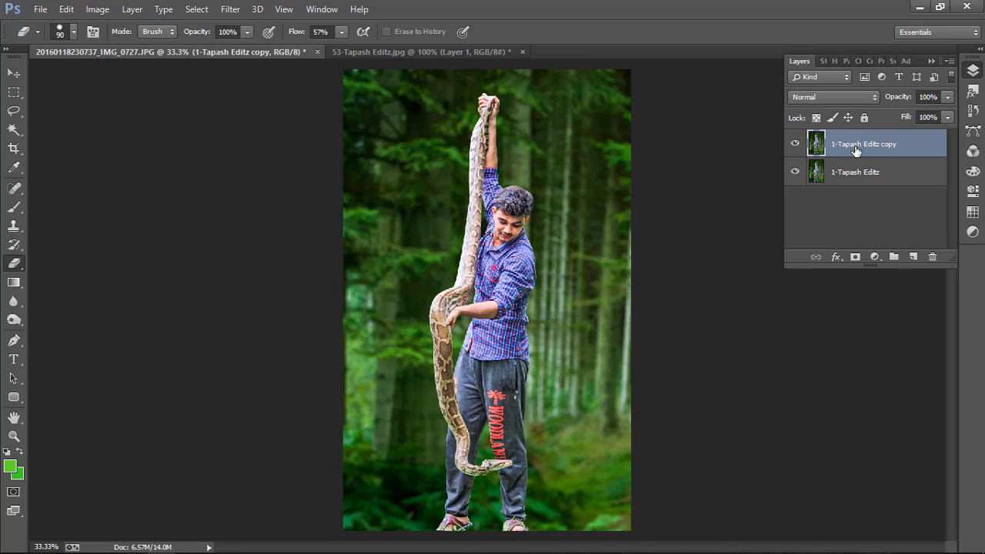
drag(856, 149, 789, 187)
key(ctrl+z)
key(ctrl+z)
scroll(500, 263, up, 3)
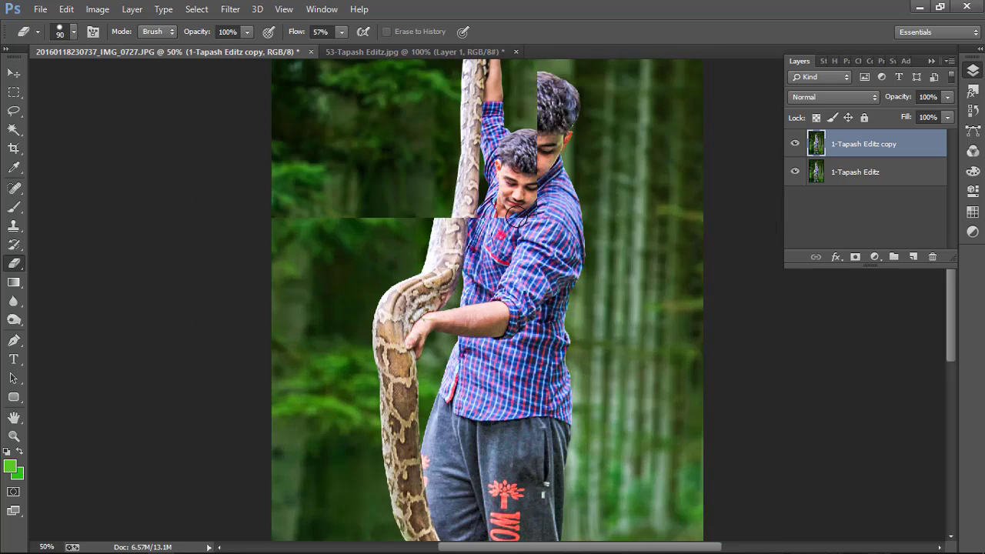
scroll(515, 216, down, 2)
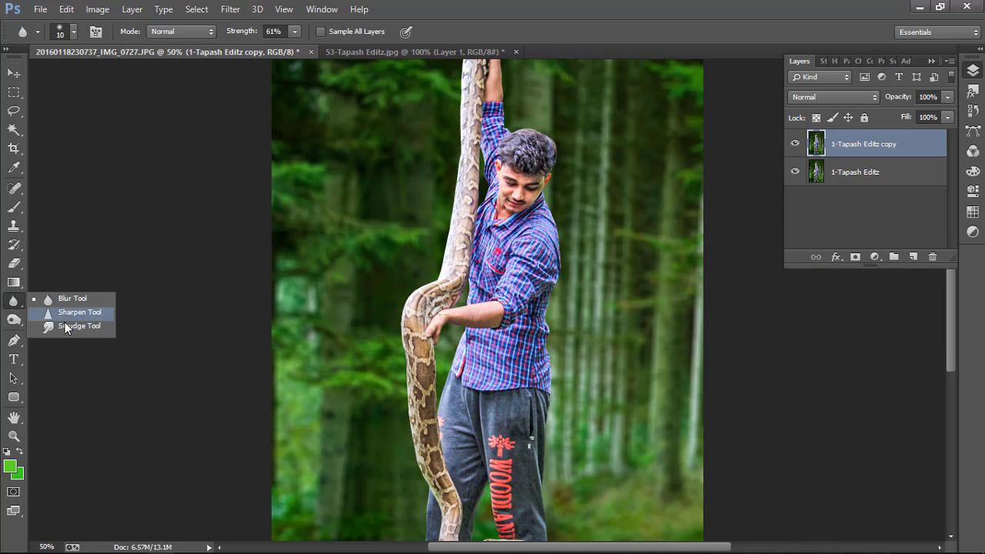
Step: Set up the Smudge tool with a soft 25 px brush at 10% strength
drag(13, 309, 65, 321)
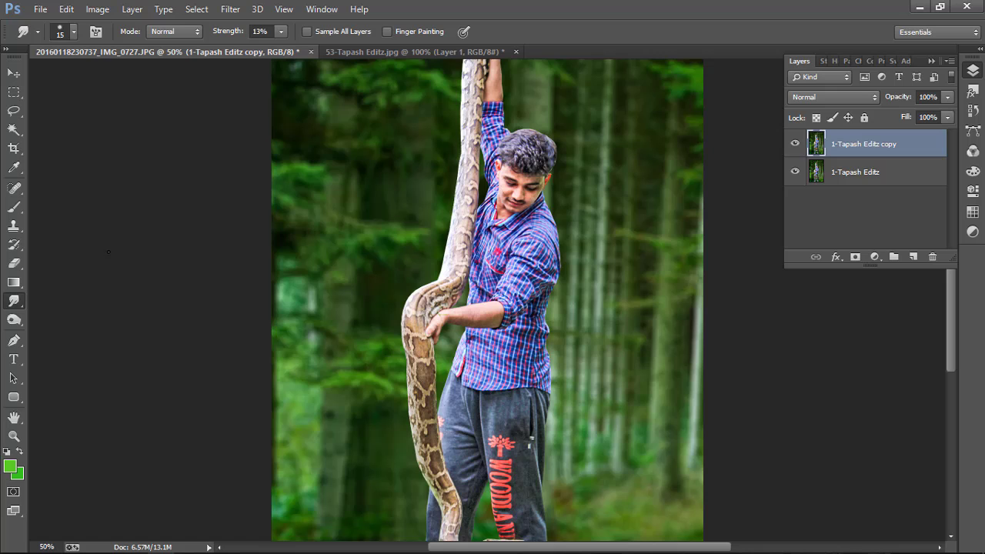
click(71, 31)
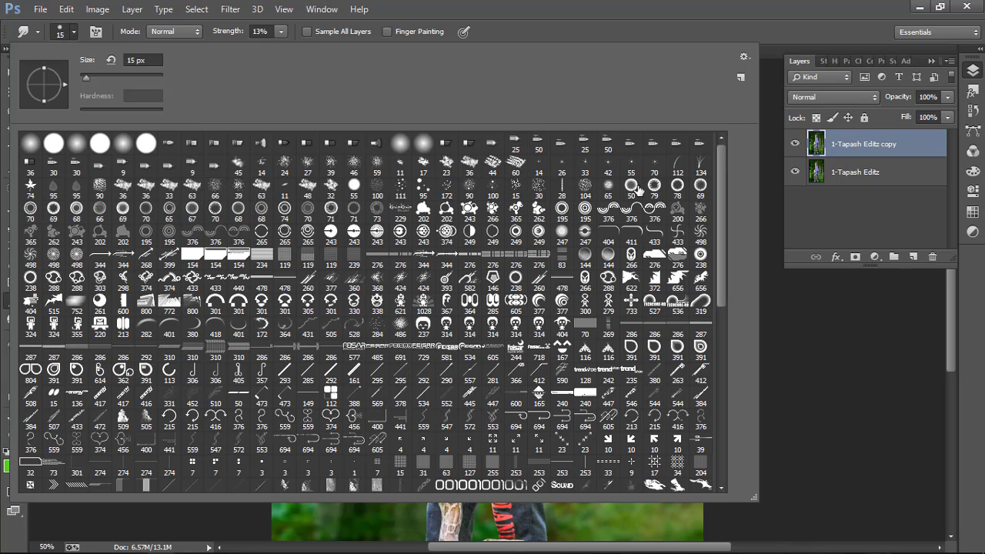
click(608, 187)
click(567, 26)
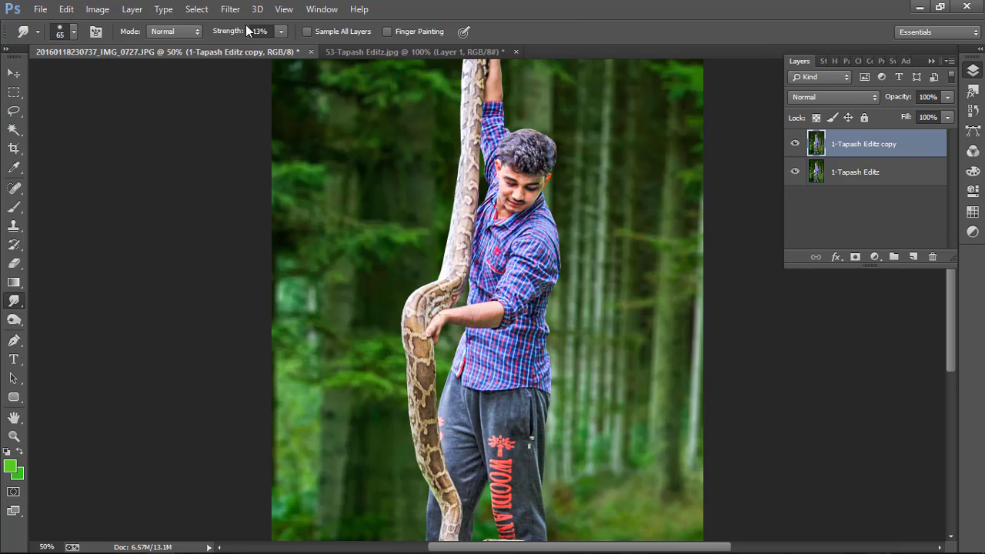
drag(250, 32, 239, 35)
key(ctrl+plus)
key(ctrl+plus)
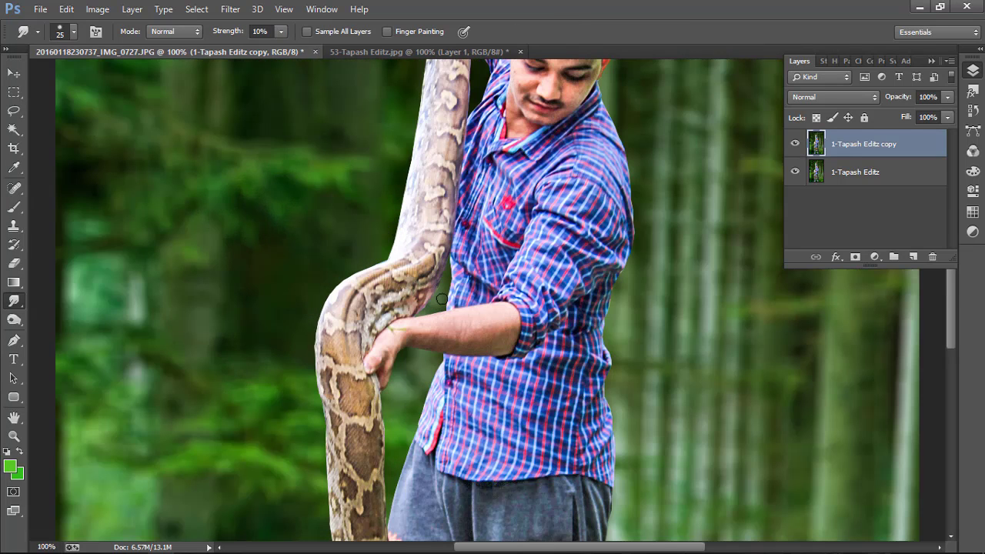
key(bracketleft)
Step: Smudge the snake and raised-arm edges, then merge the layers and duplicate the result
drag(955, 288, 953, 244)
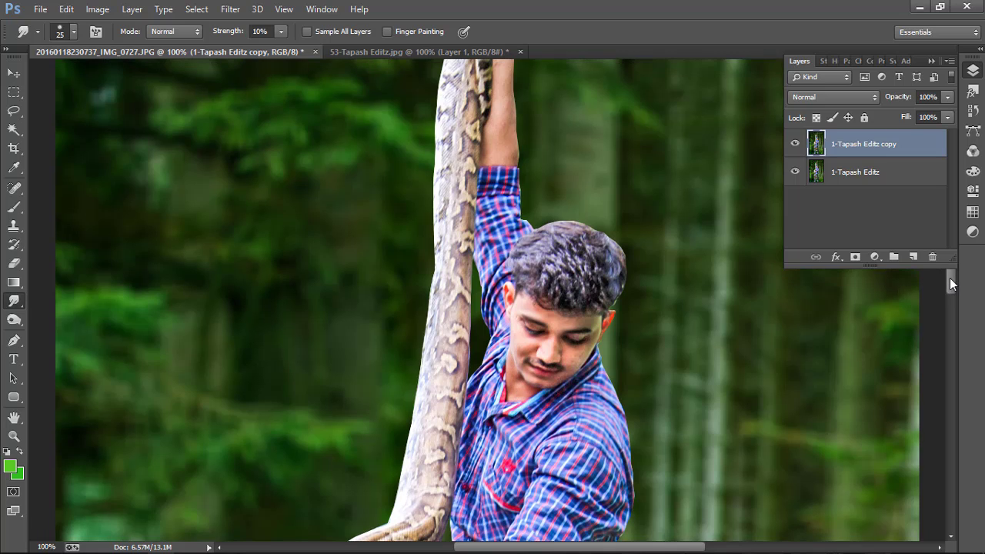
scroll(946, 278, up, 5)
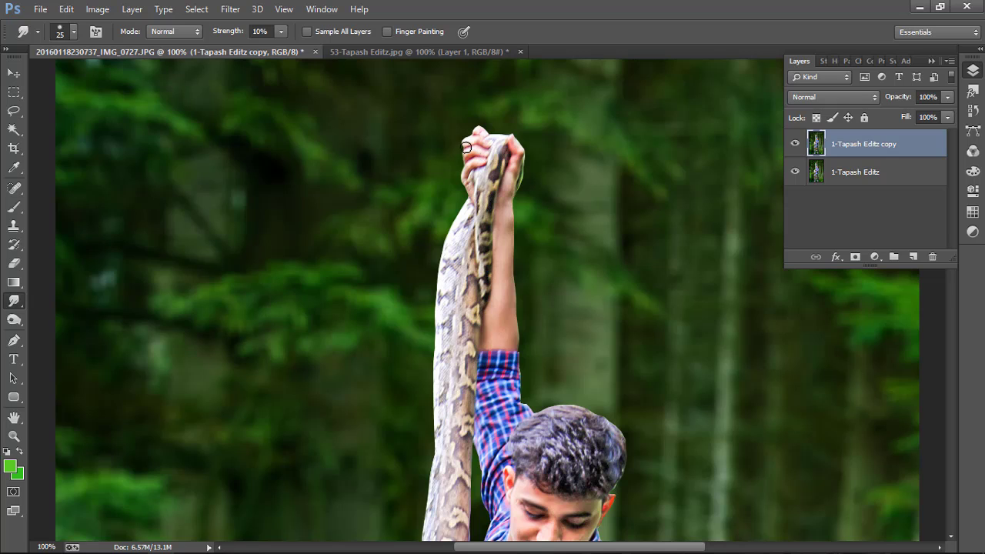
key(ctrl+minus)
key(ctrl+minus)
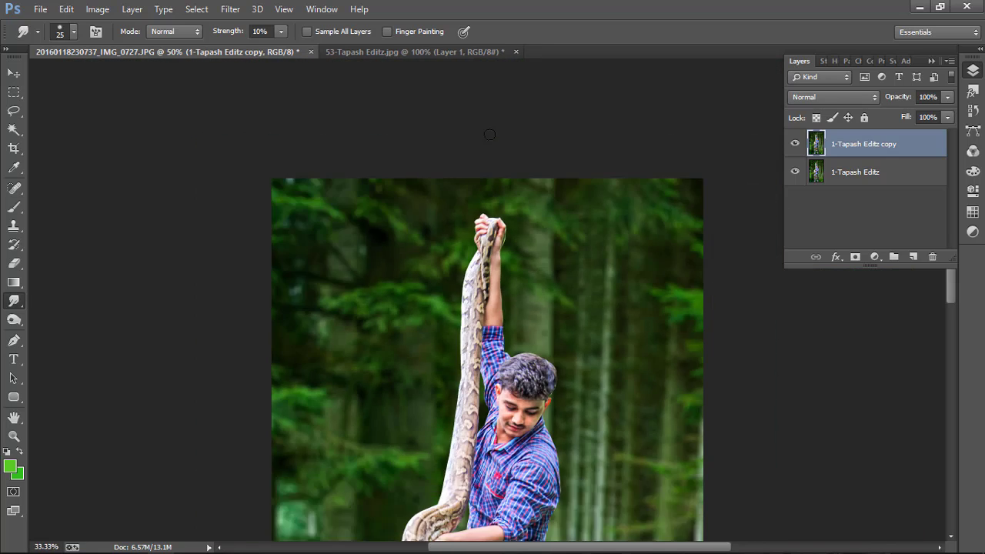
key(ctrl+minus)
key(ctrl+e)
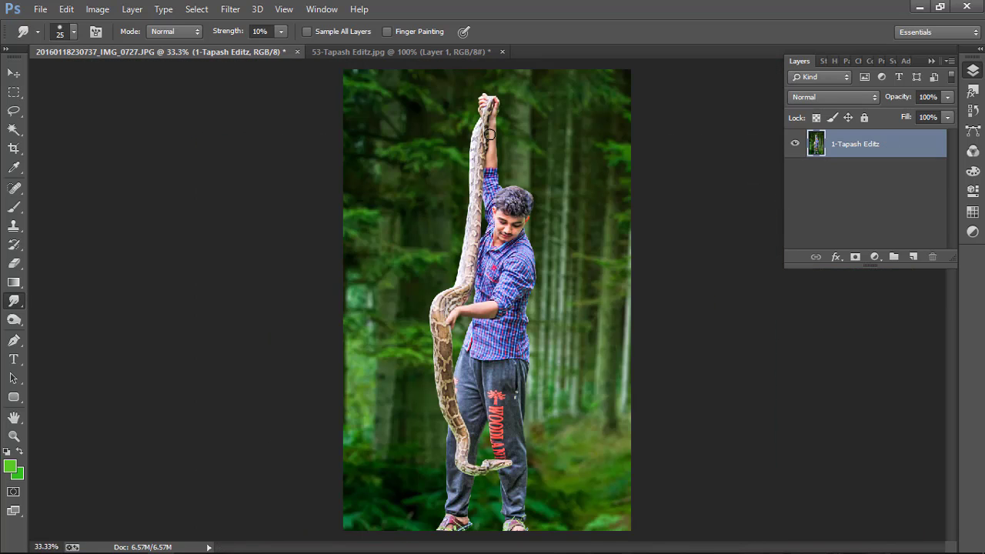
key(ctrl+j)
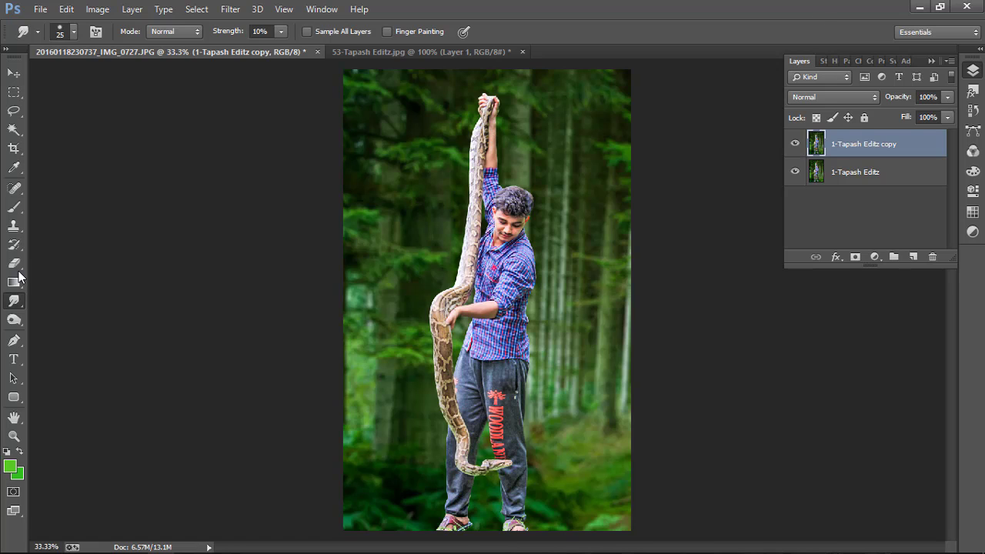
Step: Choose a soft 300 px smudge brush and raise its strength to about 51%
click(76, 32)
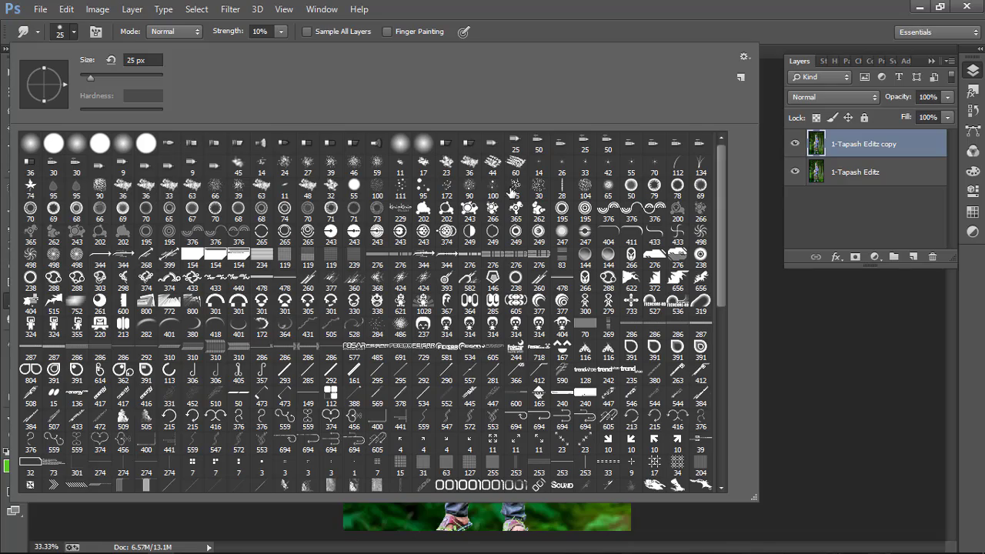
drag(718, 193, 716, 396)
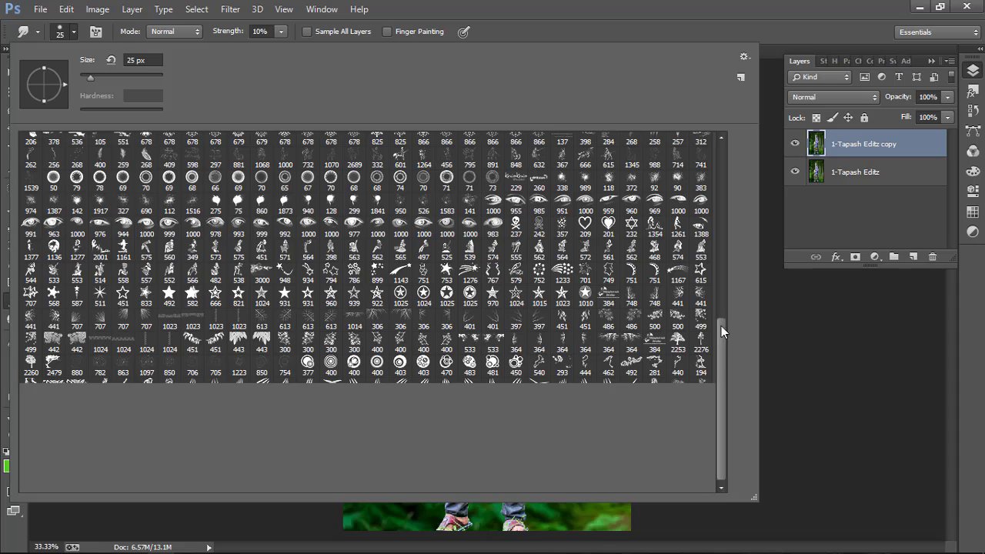
scroll(613, 198, up, 5)
text(2500)
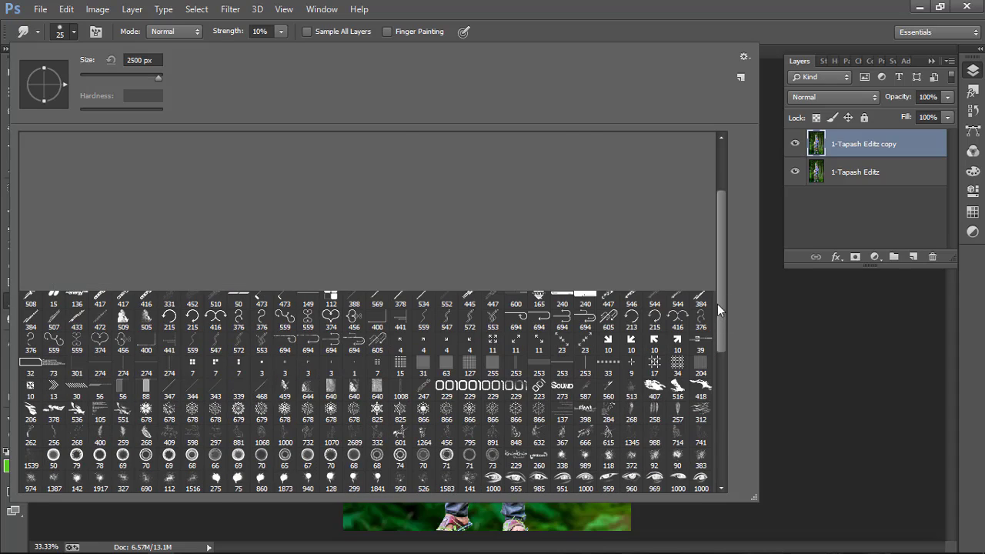
drag(722, 295, 721, 250)
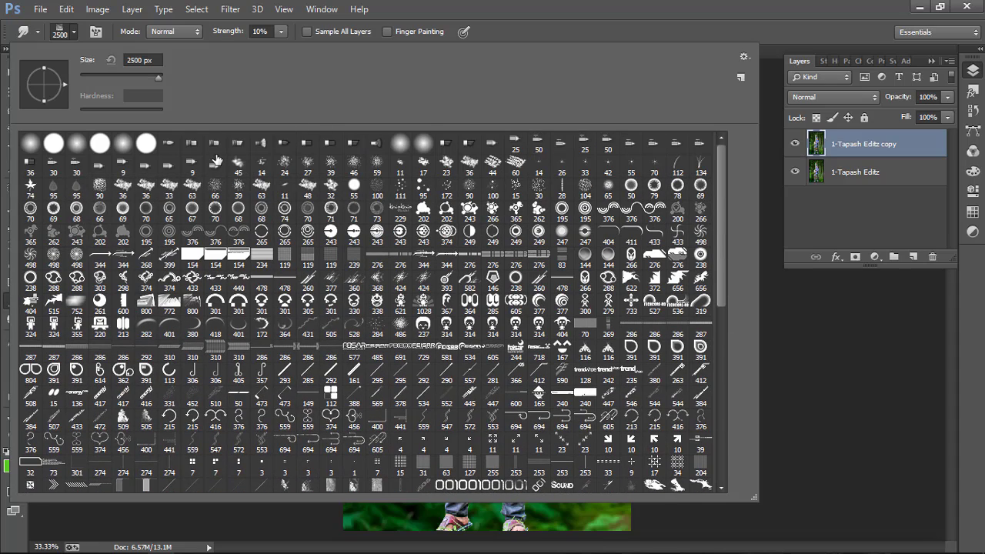
click(502, 4)
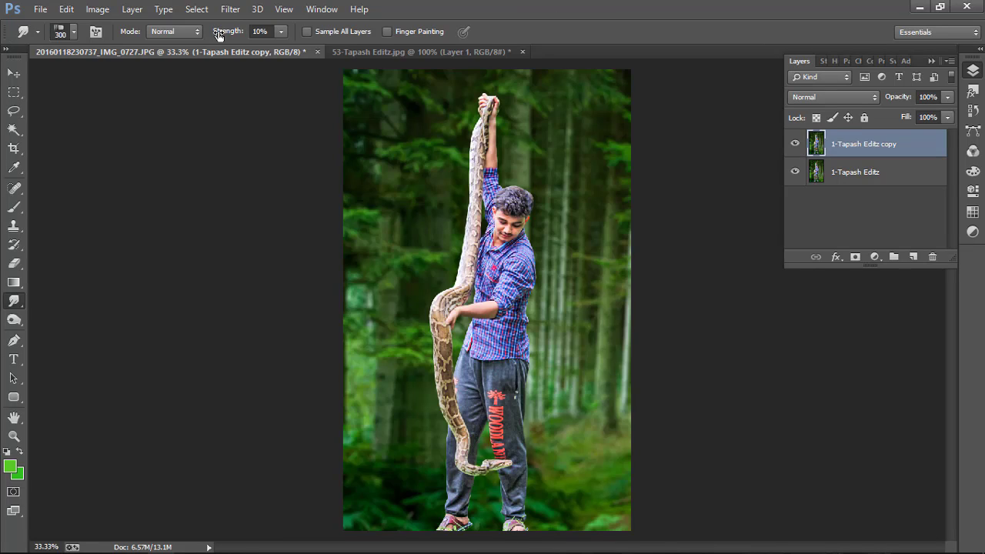
drag(219, 35, 247, 35)
Step: At 100% zoom, smudge the top of the man's hair upward into wisps with a tiny brush
key(ctrl+plus)
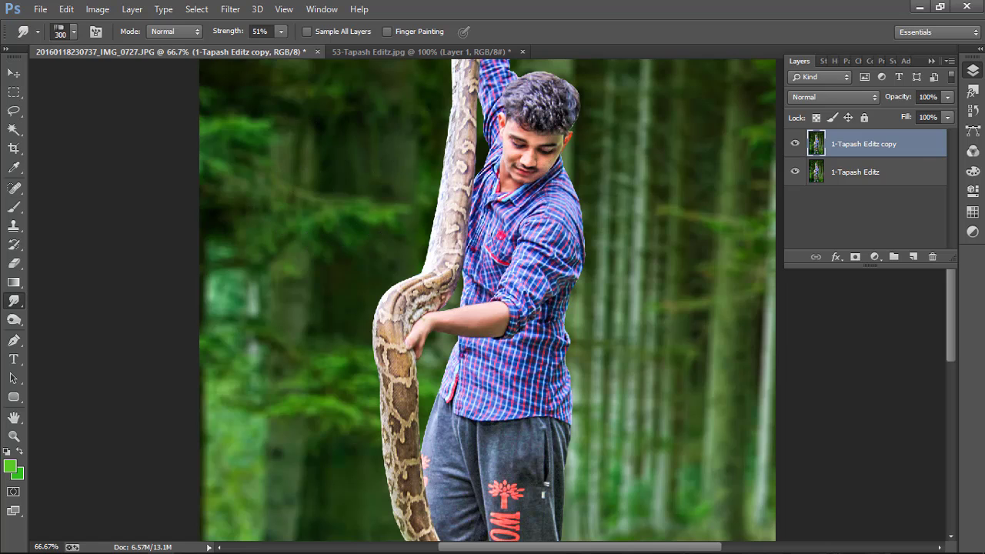
click(982, 73)
scroll(950, 246, up, 5)
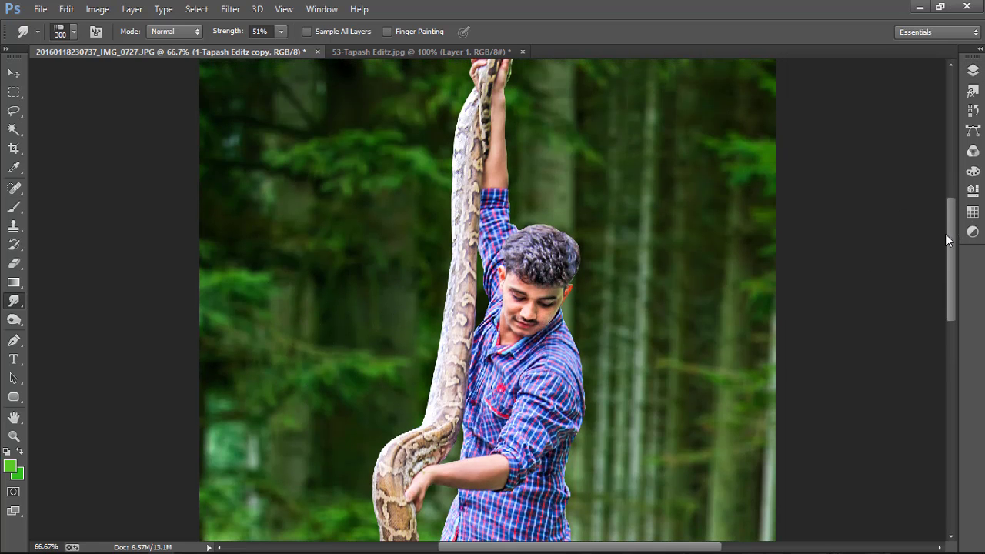
key(ctrl+plus)
key(bracketleft)
key(bracketleft)
key(bracketleft)
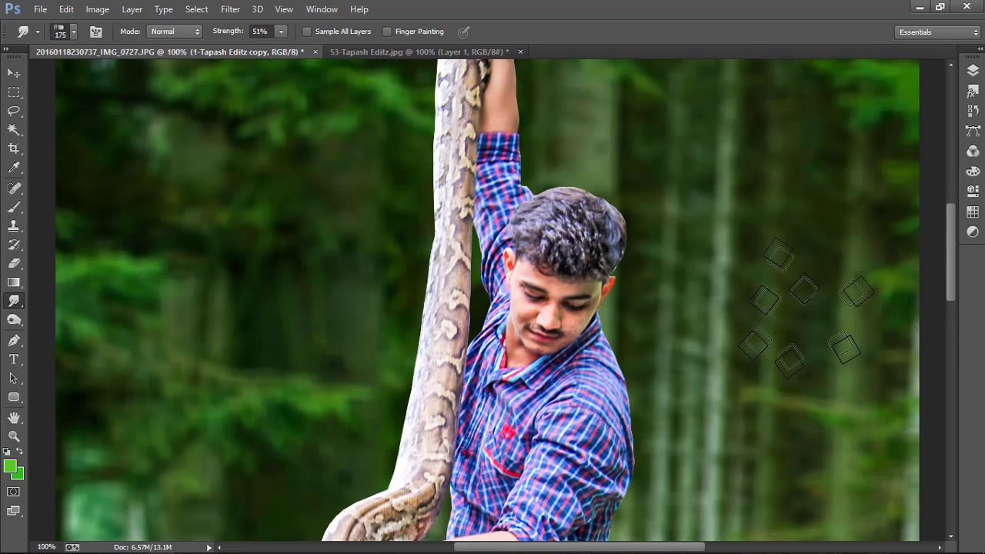
key(bracketleft)
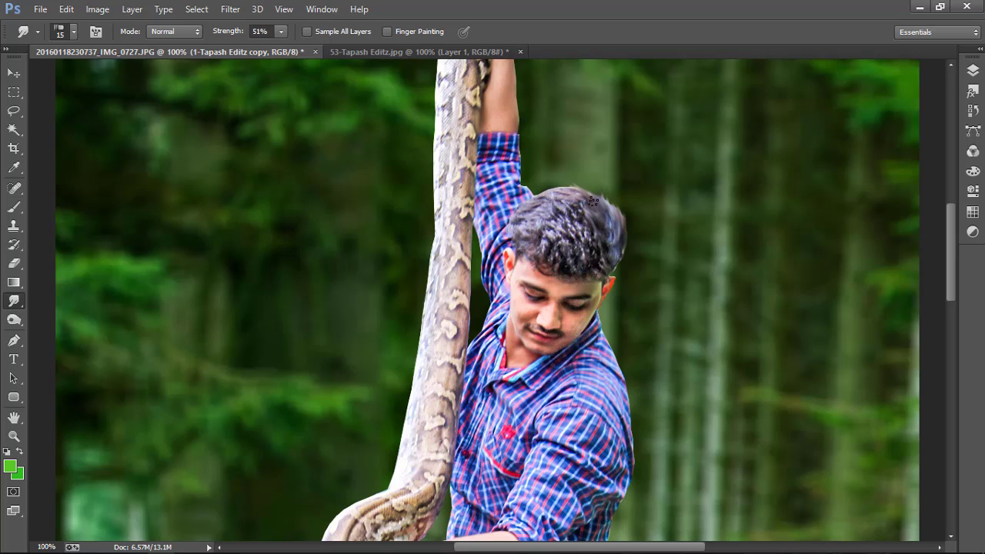
drag(587, 198, 571, 181)
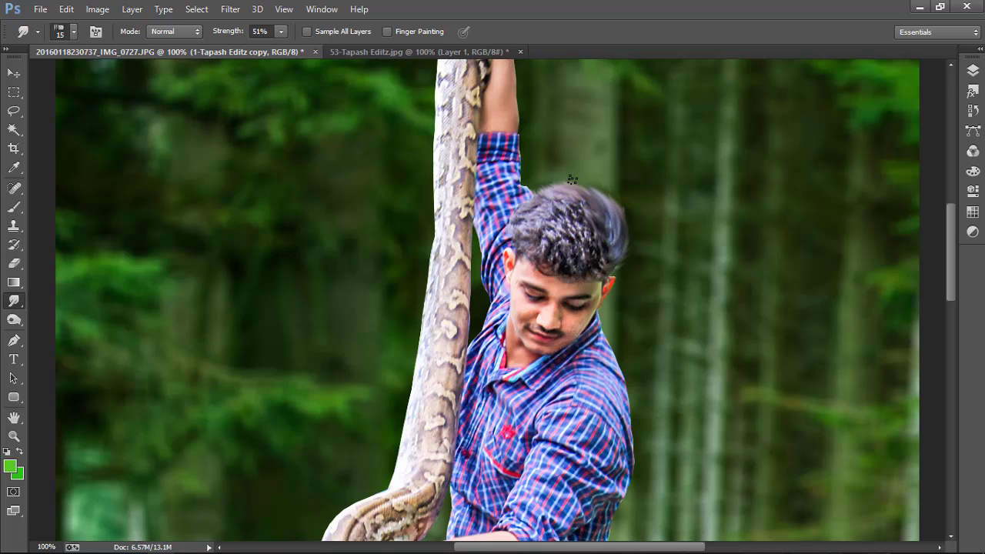
key(ctrl+minus)
key(ctrl+minus)
key(ctrl+minus)
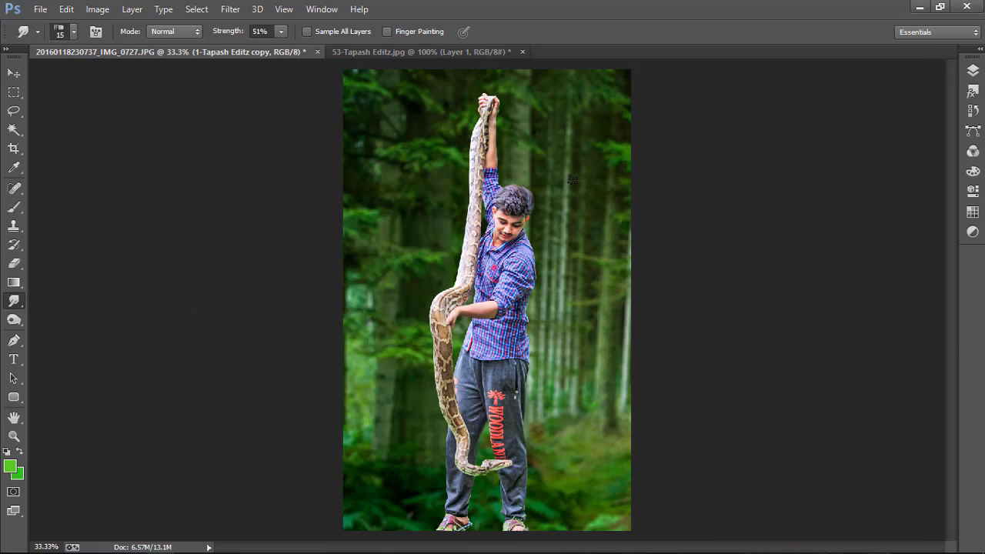
Step: Undo an accidental merge and add a new empty layer on top
key(ctrl+e)
key(ctrl+z)
click(972, 69)
click(972, 69)
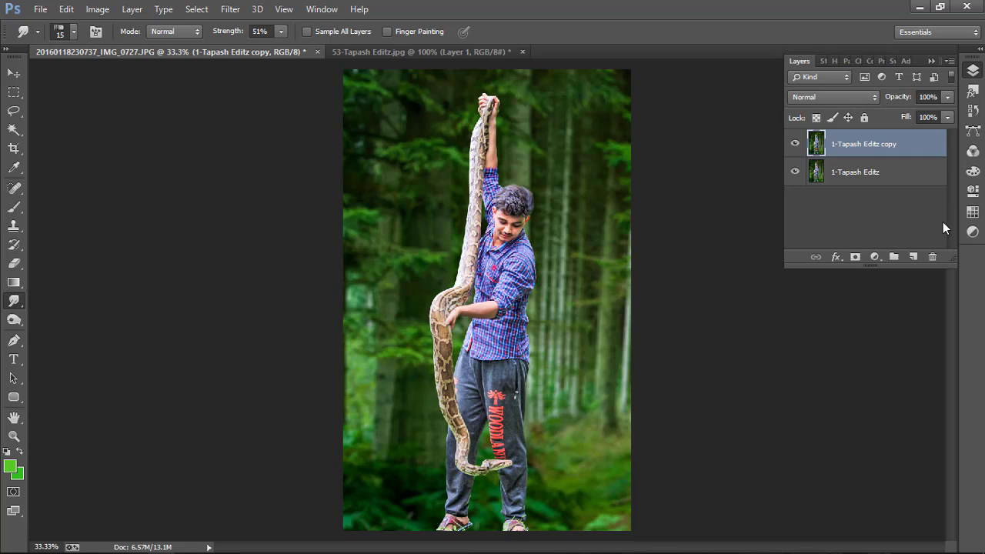
click(913, 256)
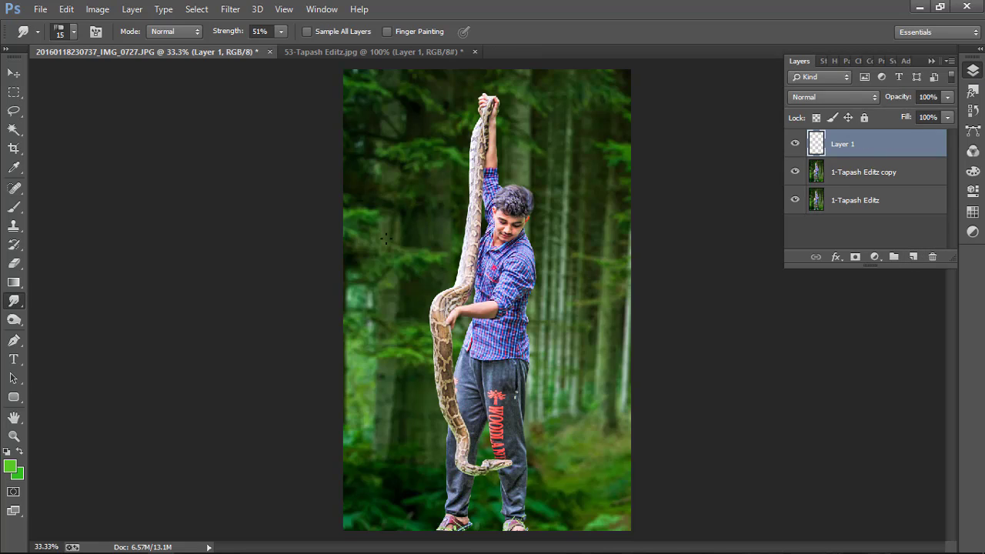
Step: Select the grass-blade brush preset at 100% opacity
click(14, 206)
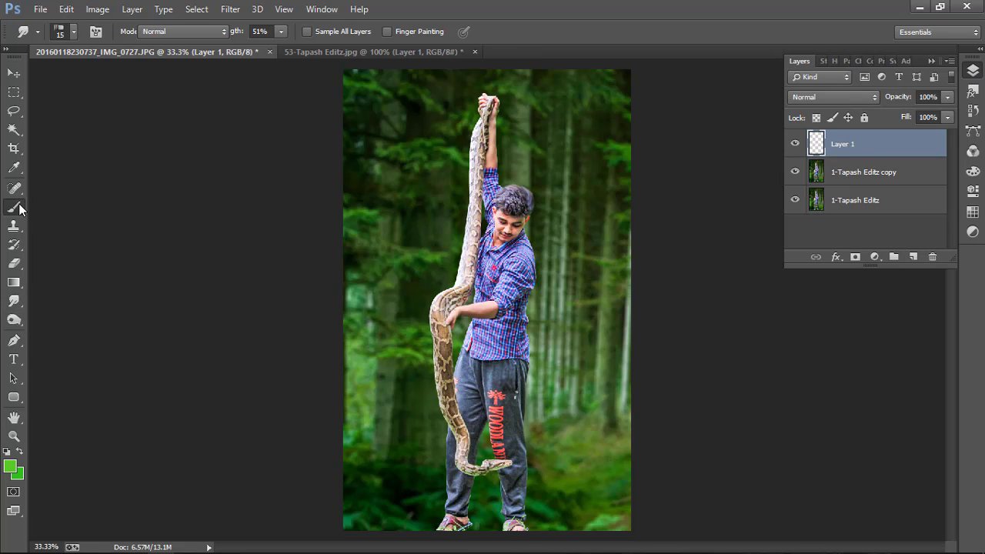
click(69, 32)
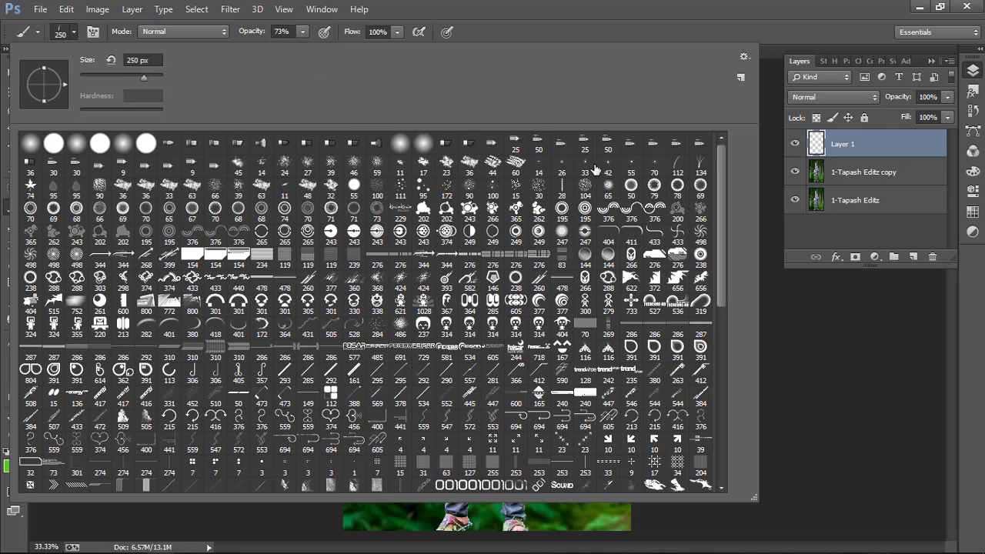
click(700, 166)
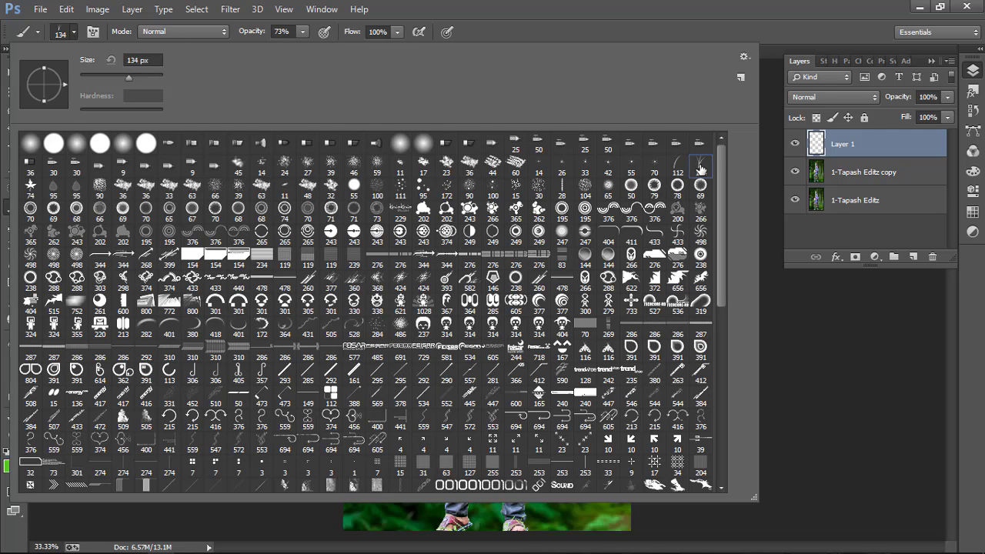
click(615, 6)
drag(242, 32, 266, 31)
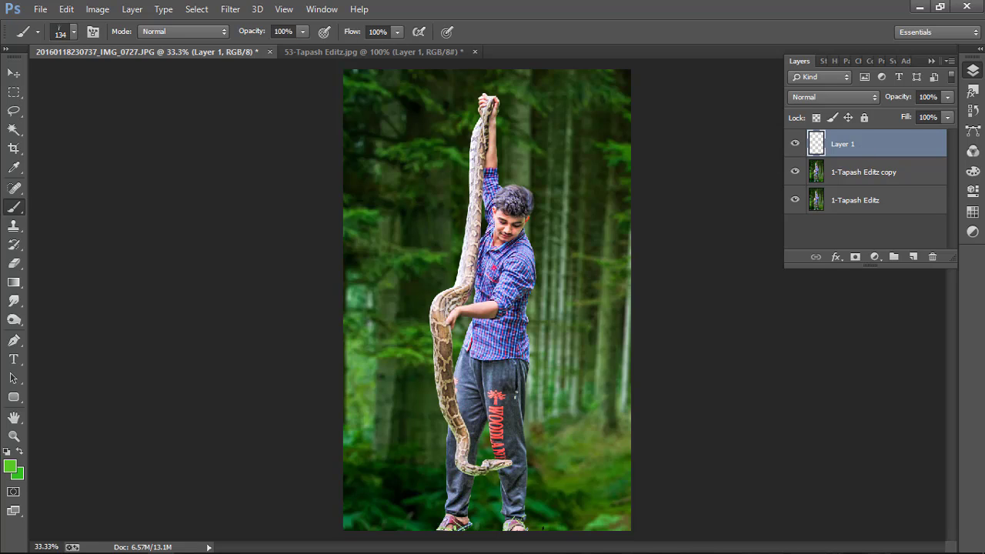
Step: Paint grass blades with a smaller brush along the photo's bottom edge, left to right
key(ctrl+minus)
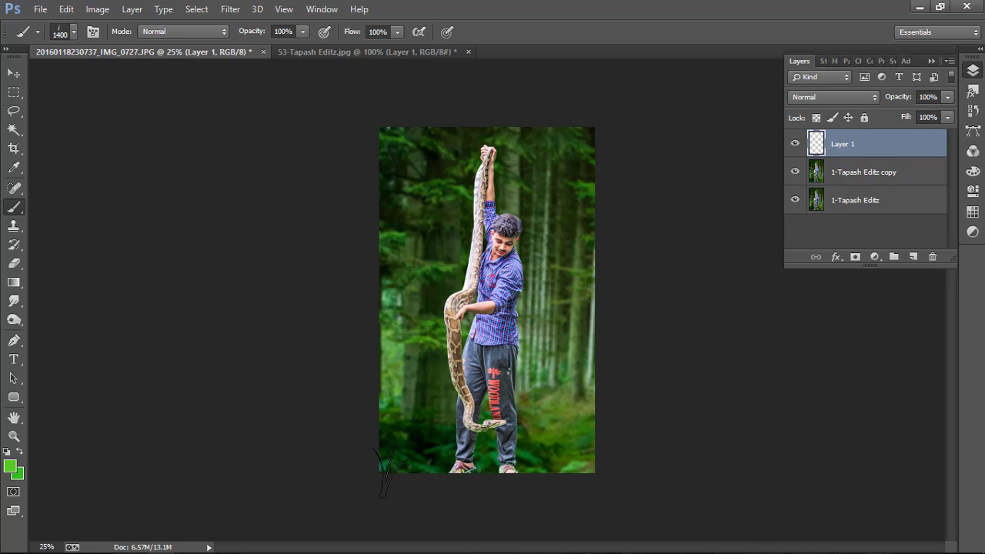
drag(353, 453, 408, 458)
key(ctrl+z)
key(bracketleft)
key(bracketleft)
key(bracketleft)
key(bracketleft)
key(bracketleft)
key(bracketleft)
key(bracketleft)
key(bracketleft)
drag(409, 477, 516, 493)
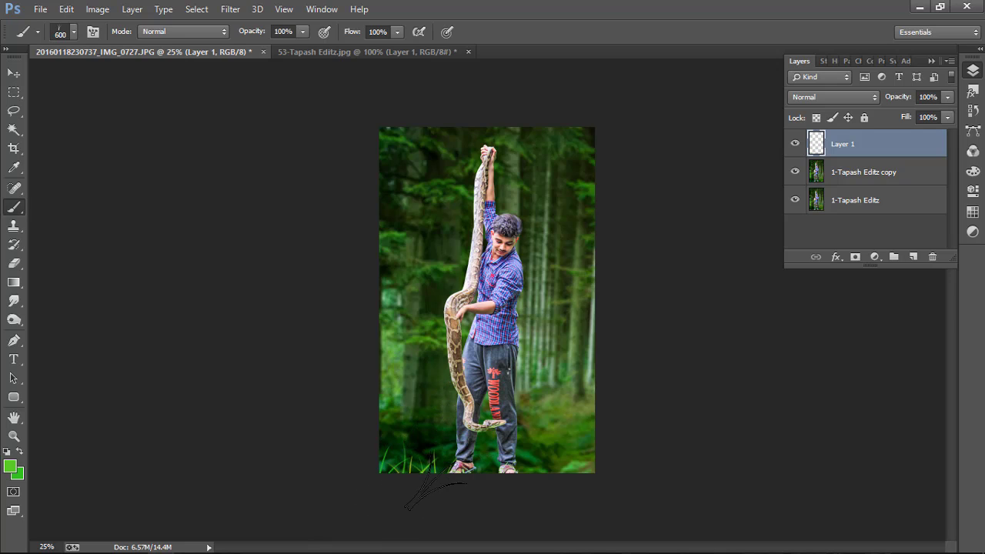
drag(445, 486, 585, 490)
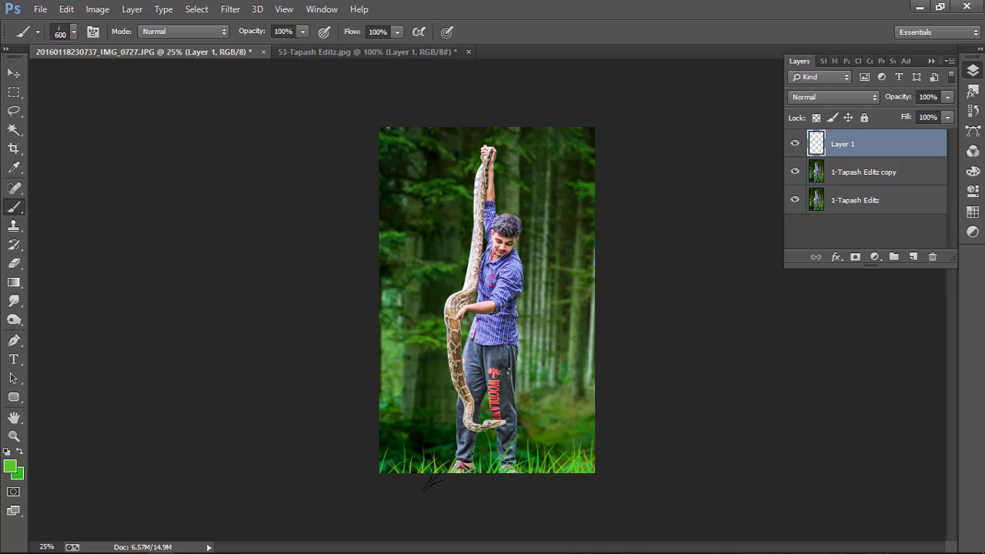
mouse_move(433, 481)
mouse_down()
mouse_move(435, 470)
mouse_move(481, 489)
mouse_up()
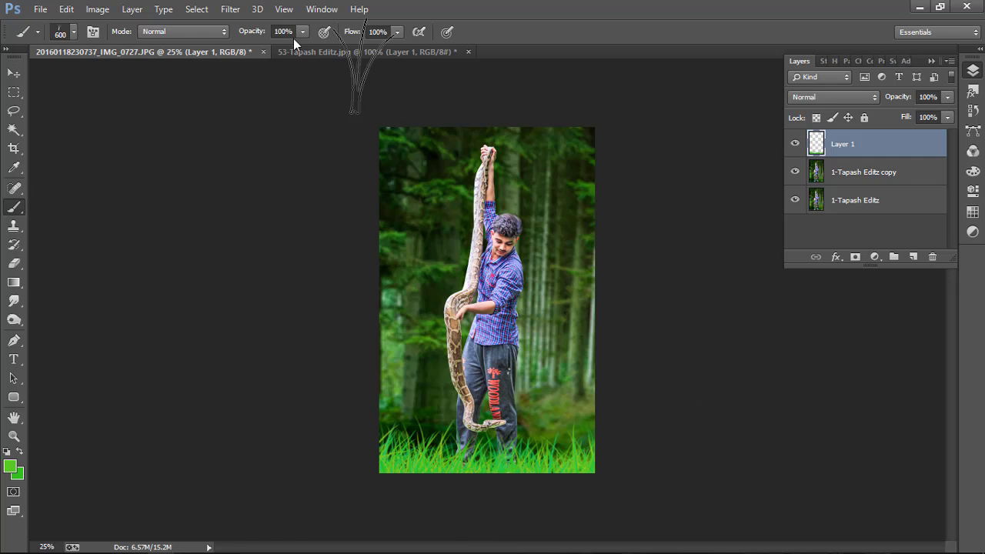
Step: Apply a 1.3 px Gaussian Blur to the grass layer, keeping it at full opacity
click(230, 9)
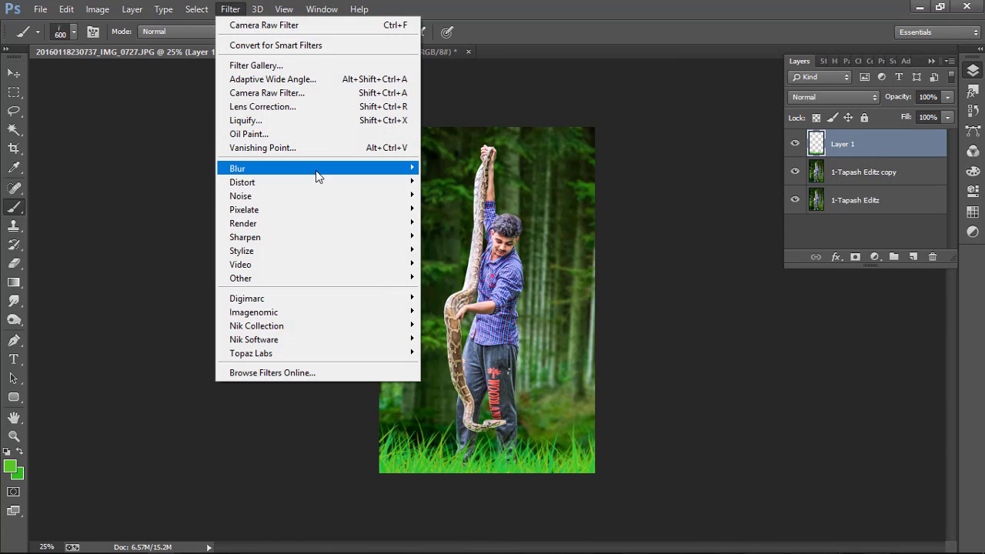
mouse_move(316, 169)
click(448, 270)
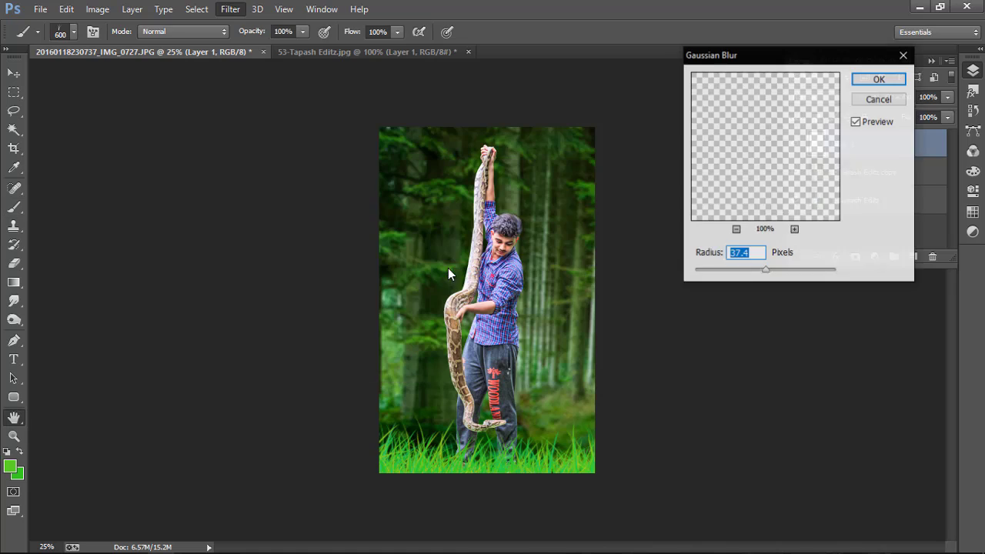
drag(764, 270, 705, 271)
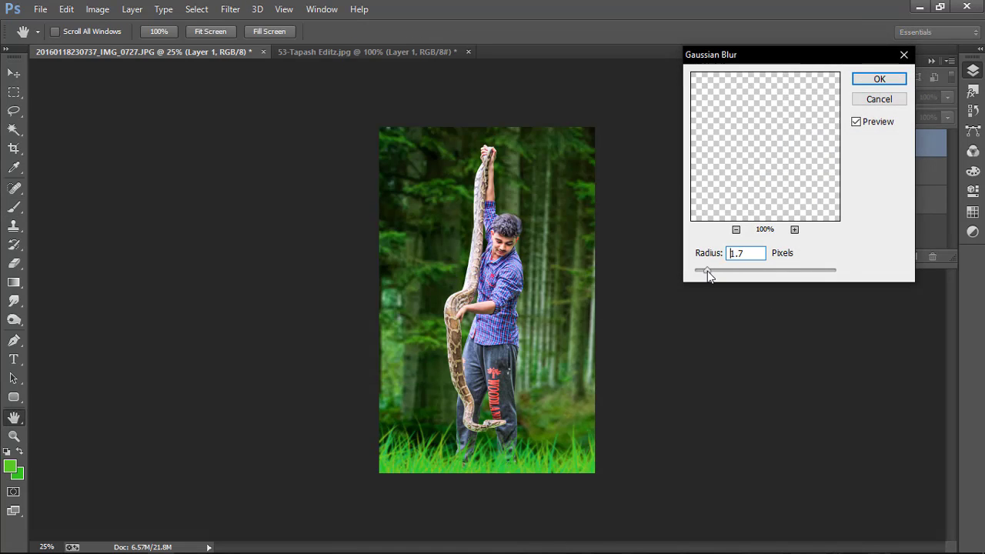
drag(705, 271, 706, 271)
click(879, 79)
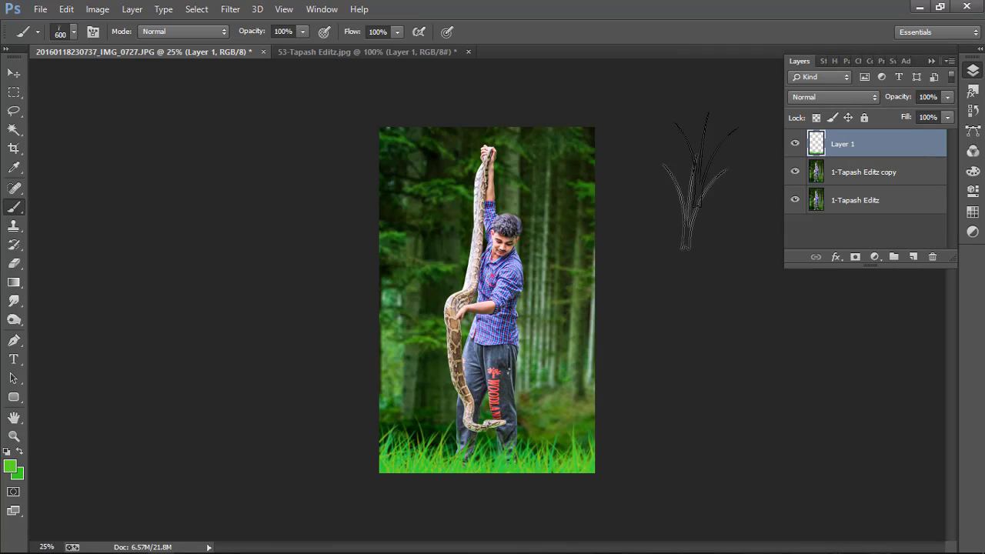
drag(904, 98, 896, 100)
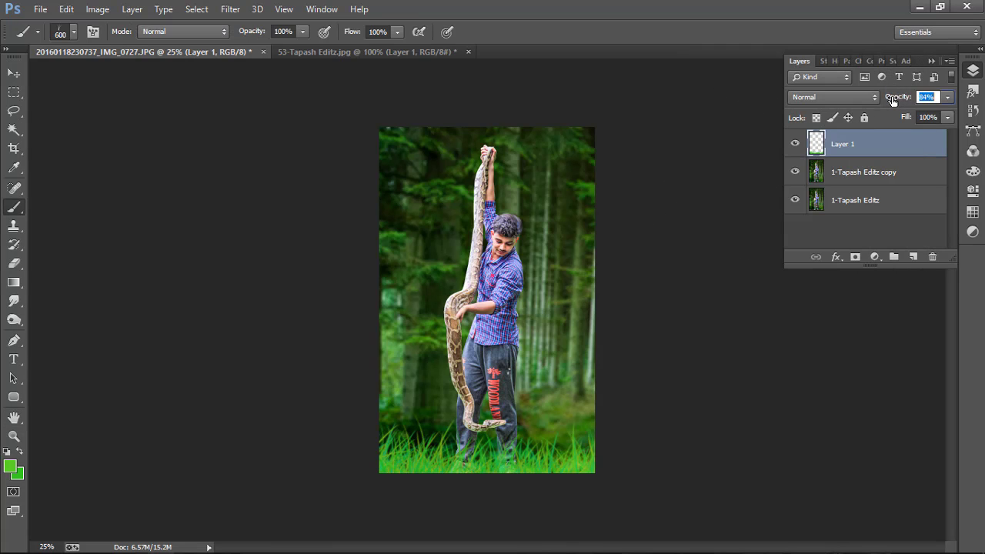
key(Return)
key(l)
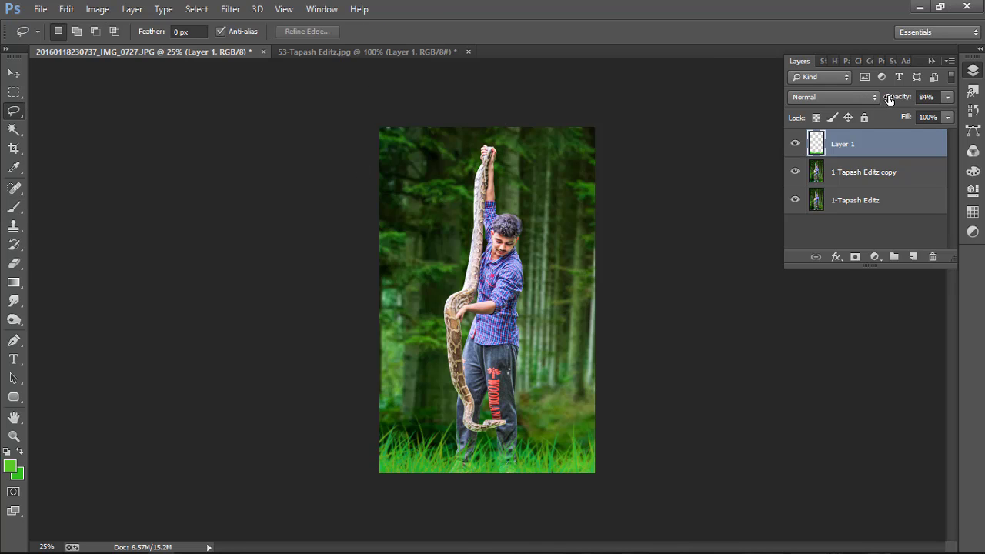
drag(888, 99, 903, 100)
Step: Settle the grass strip slightly lower with transform controls and merge it into the photo
click(13, 73)
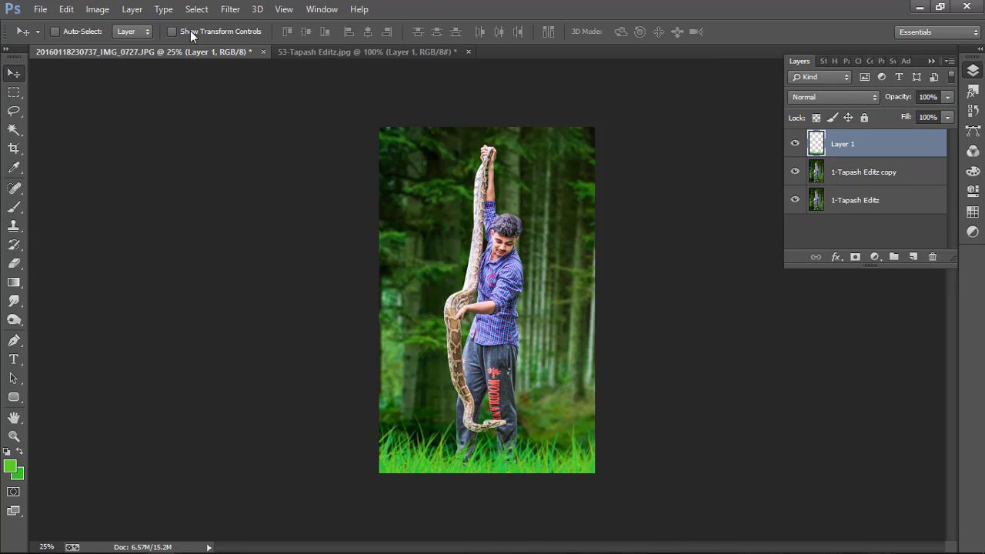
click(172, 32)
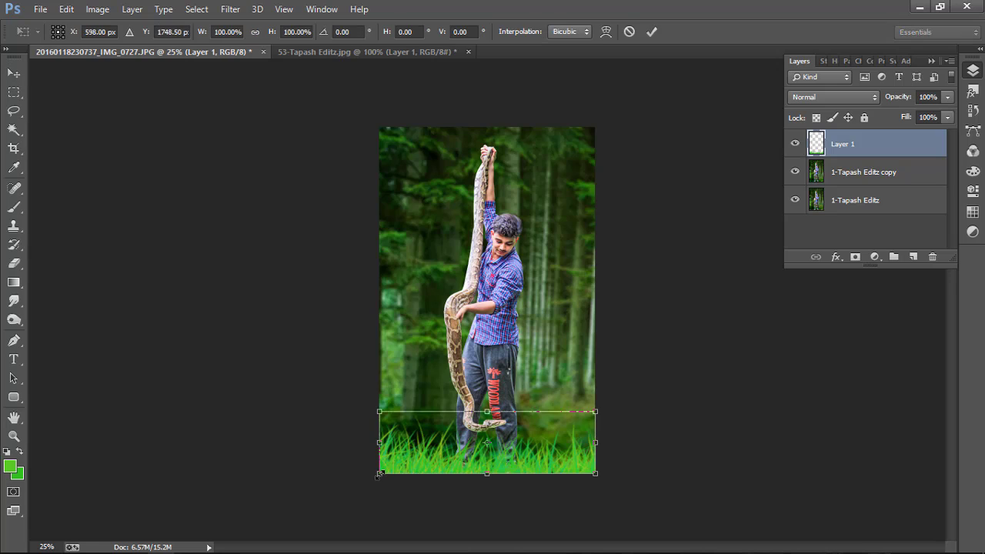
mouse_move(380, 474)
mouse_down()
mouse_move(374, 482)
mouse_move(379, 475)
mouse_up()
drag(532, 452, 536, 459)
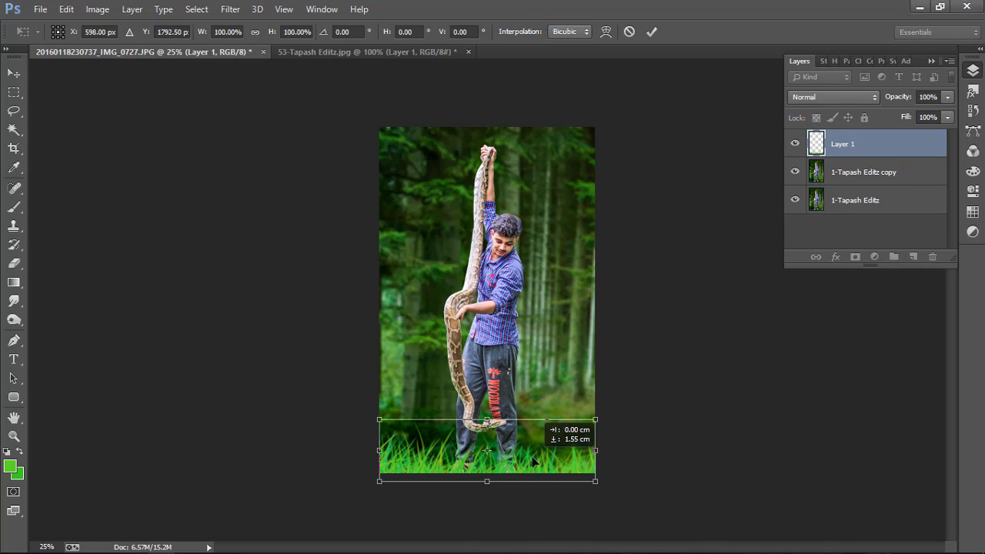
key(Up)
key(Up)
key(Up)
key(Up)
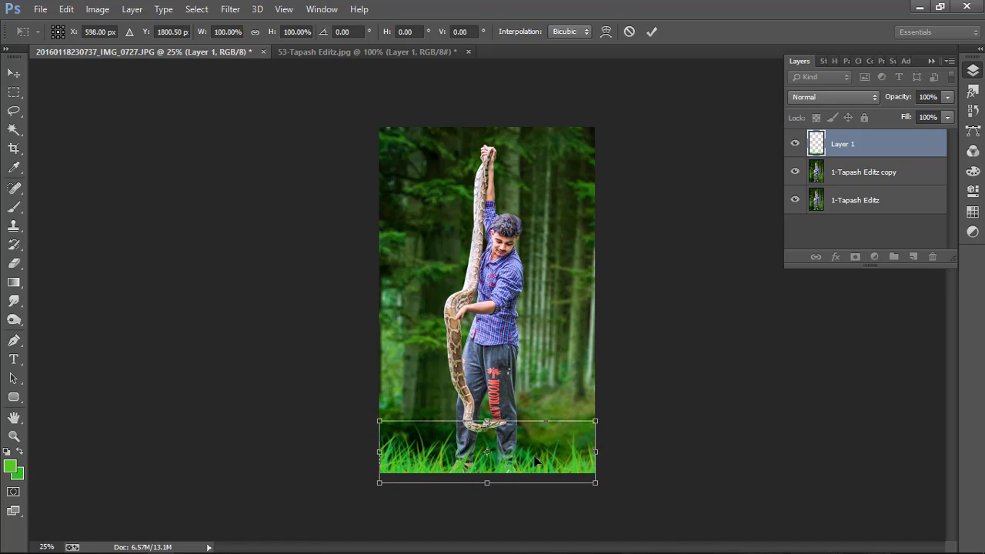
key(Up)
key(Up)
key(Up)
key(Up)
key(Up)
key(Up)
key(Up)
key(Up)
key(Up)
key(Up)
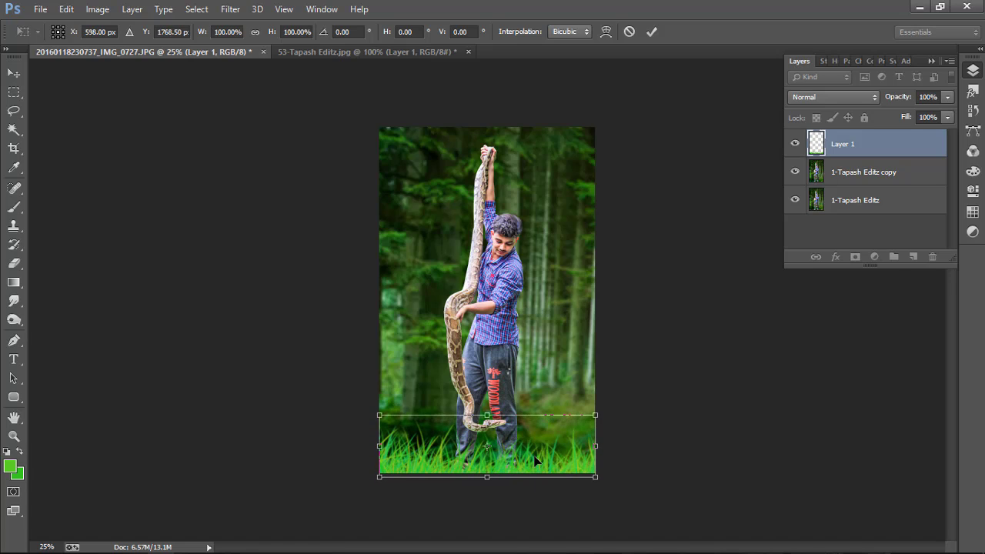
click(652, 33)
click(211, 31)
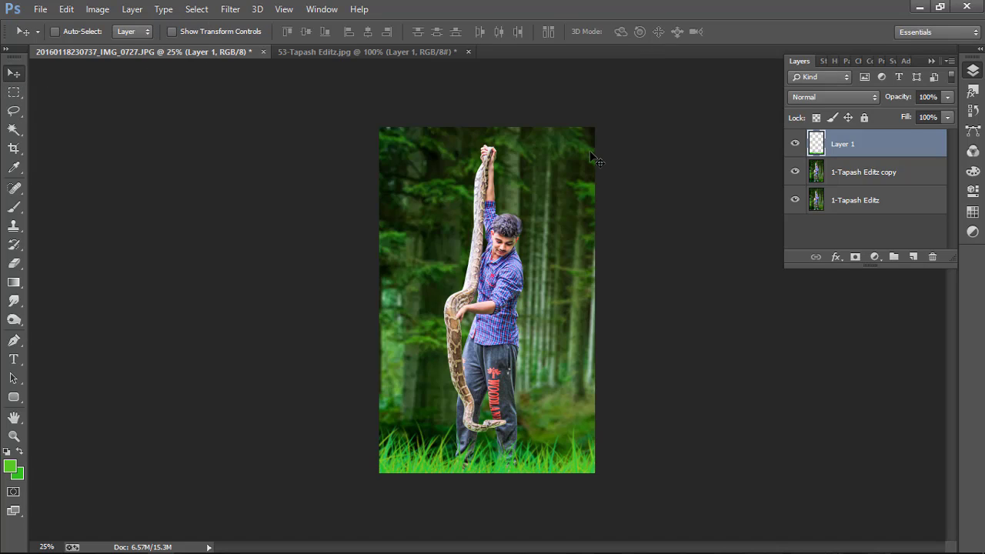
key(ctrl+e)
key(ctrl+e)
key(ctrl+z)
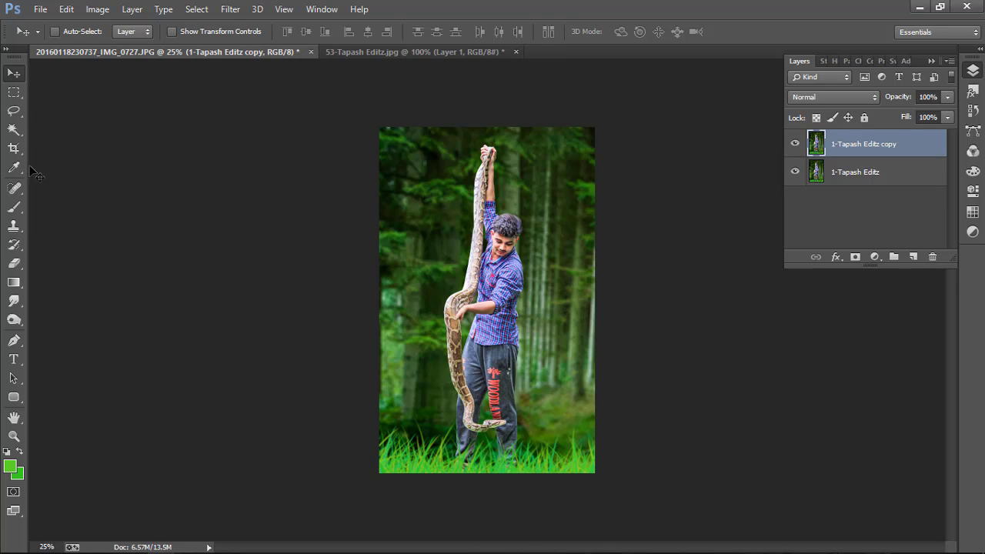
Step: Crop the image to its own frame, trimming grass strokes that spilled past the edges
click(14, 148)
click(521, 242)
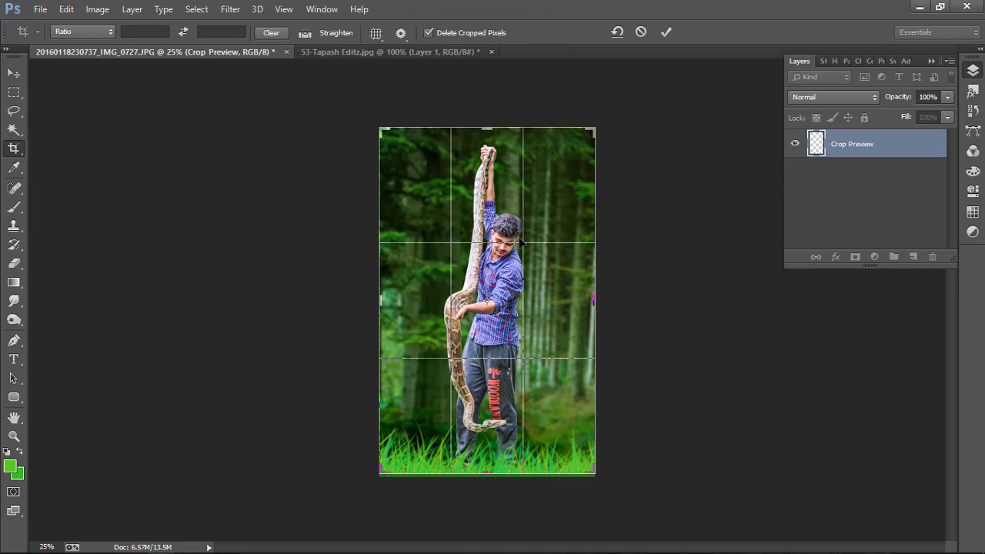
click(666, 32)
key(ctrl+0)
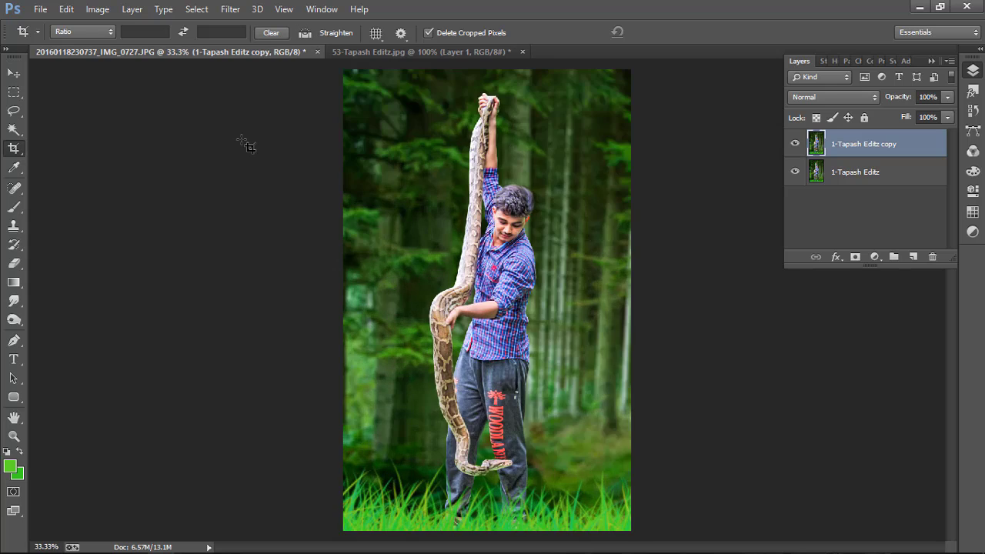
key(ctrl+z)
key(ctrl+z)
key(ctrl+z)
key(ctrl+z)
key(ctrl+z)
key(ctrl+z)
click(14, 73)
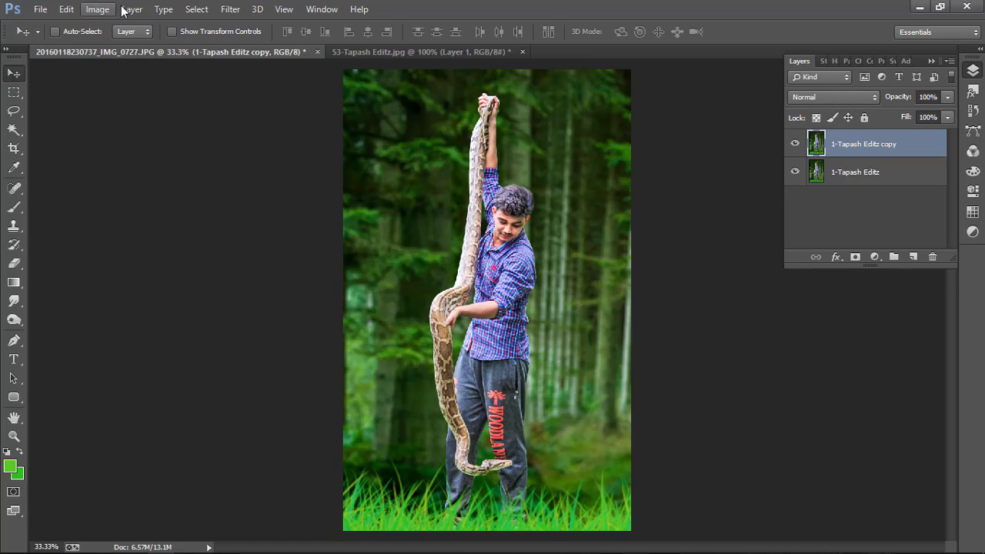
Step: Drag the leafy branch layer from the other document into the snake photo's top-right corner
click(359, 50)
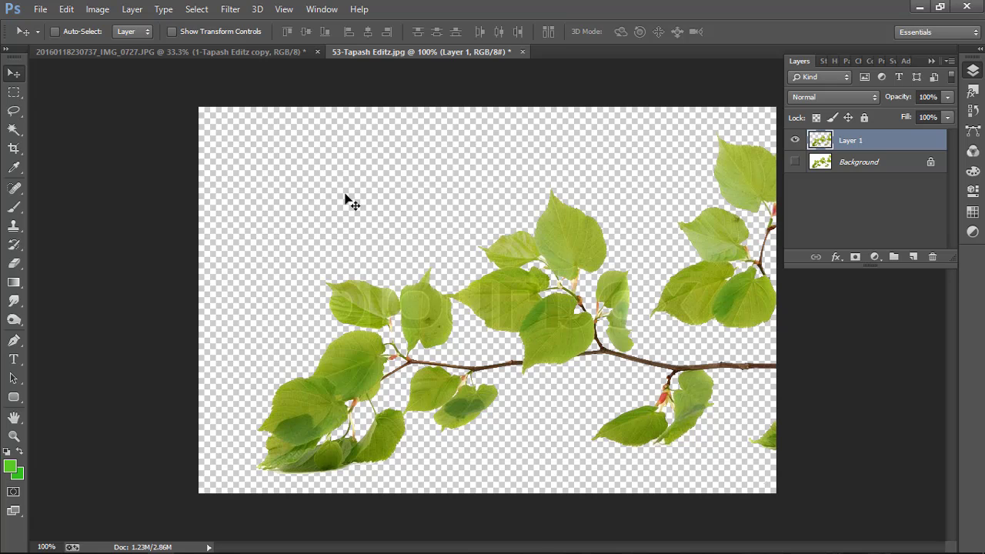
drag(623, 349, 397, 147)
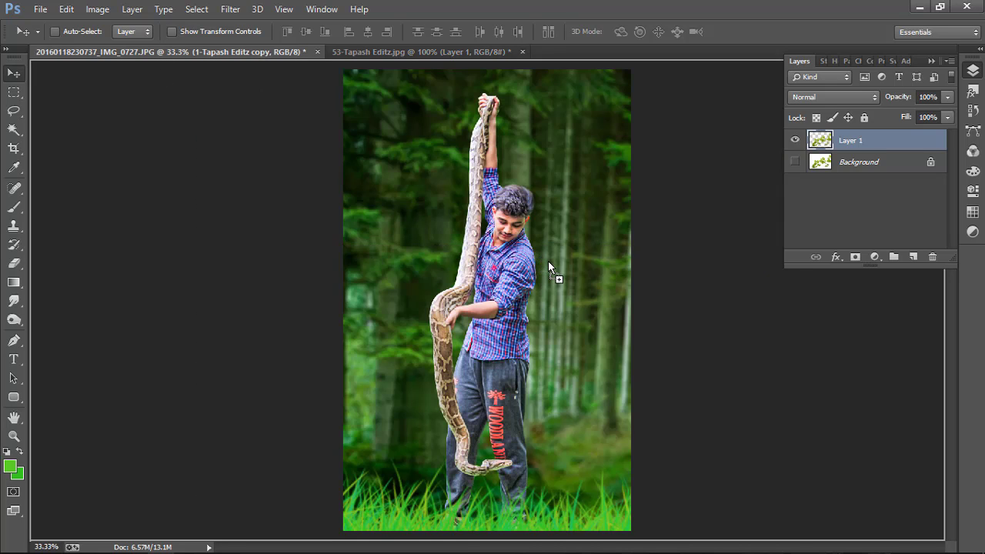
drag(398, 148, 584, 285)
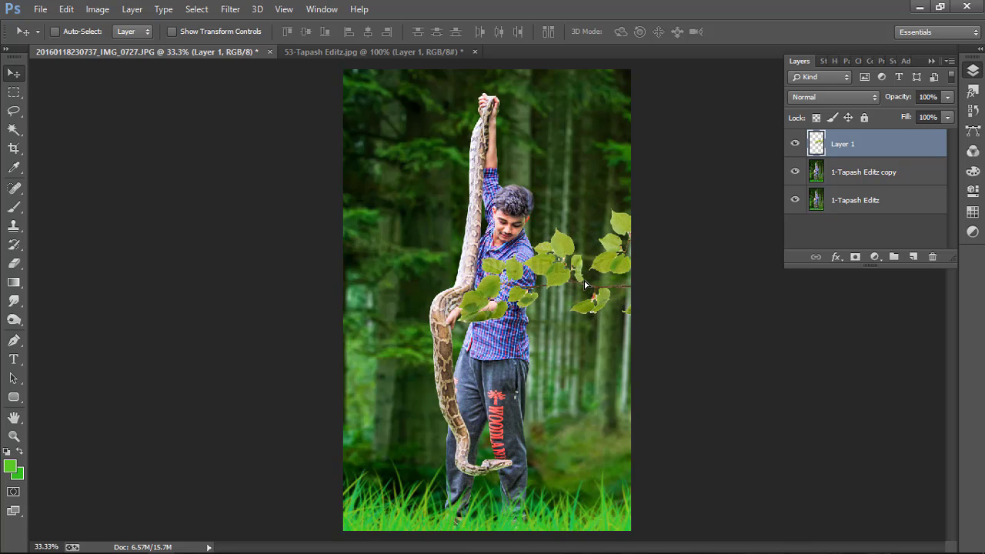
key(ctrl+minus)
mouse_move(585, 284)
mouse_down()
mouse_move(580, 301)
mouse_move(641, 275)
mouse_move(653, 161)
mouse_up()
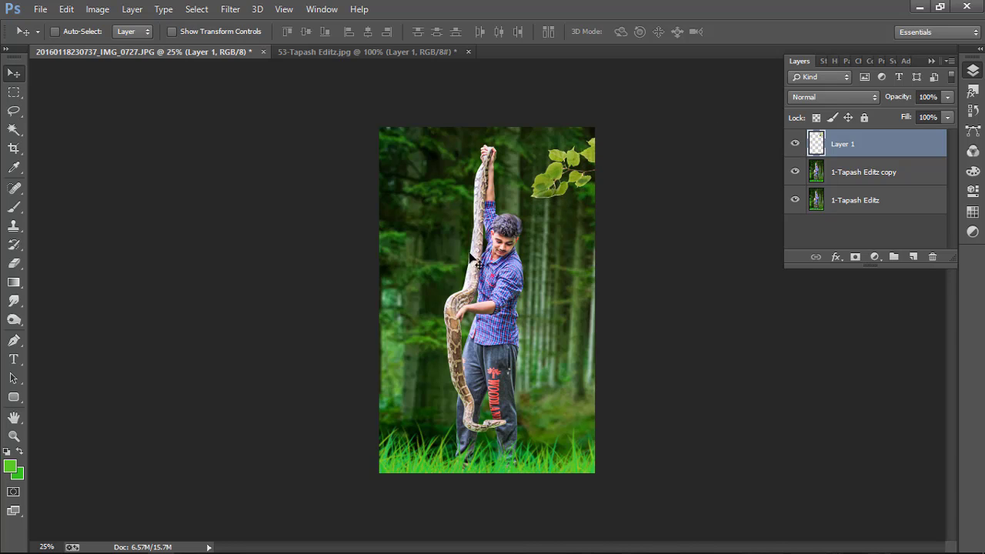
Step: Give the leafy branch a Gaussian Blur with a raised radius, then duplicate the blurred leaves
click(239, 8)
mouse_move(237, 168)
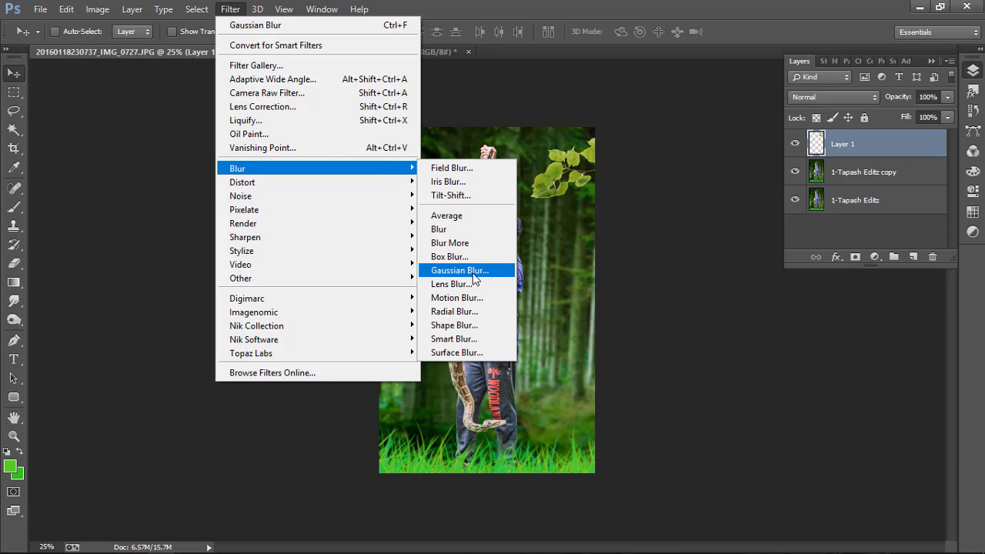
click(475, 278)
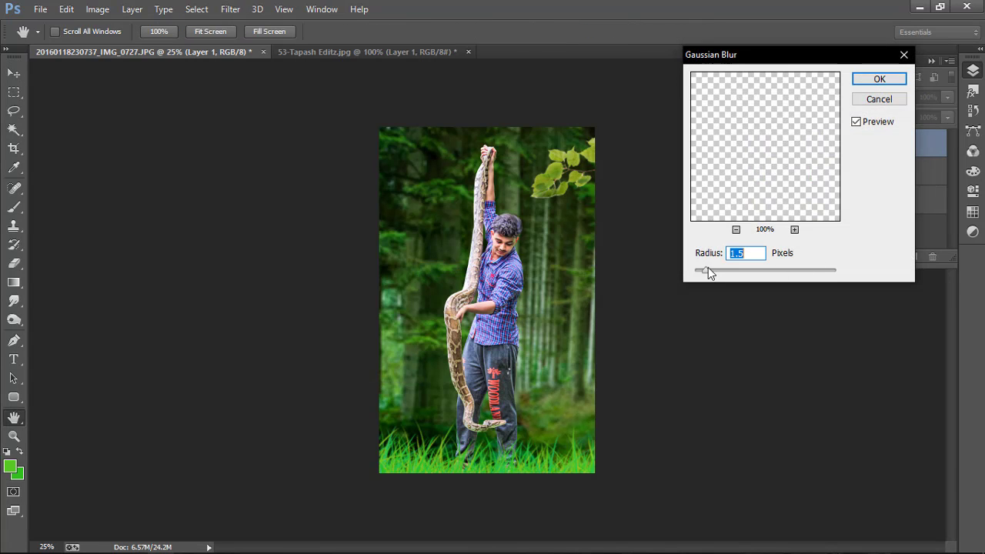
drag(708, 268, 723, 271)
click(893, 79)
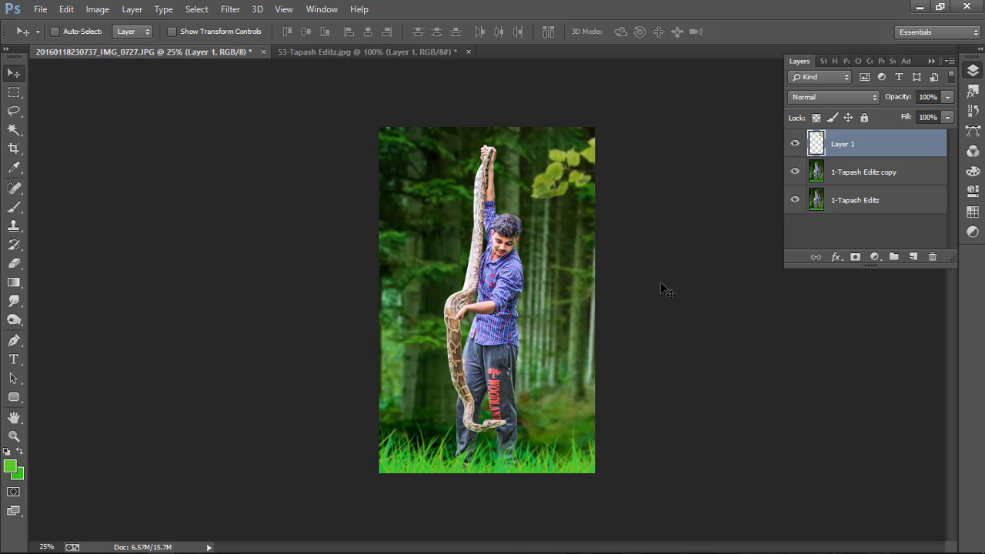
key(ctrl+j)
Step: Flip the copied leaves horizontally, tilt them, and place them along the photo's left edge
mouse_move(663, 290)
mouse_down()
mouse_move(536, 310)
mouse_move(553, 305)
mouse_move(385, 289)
mouse_move(464, 308)
mouse_up()
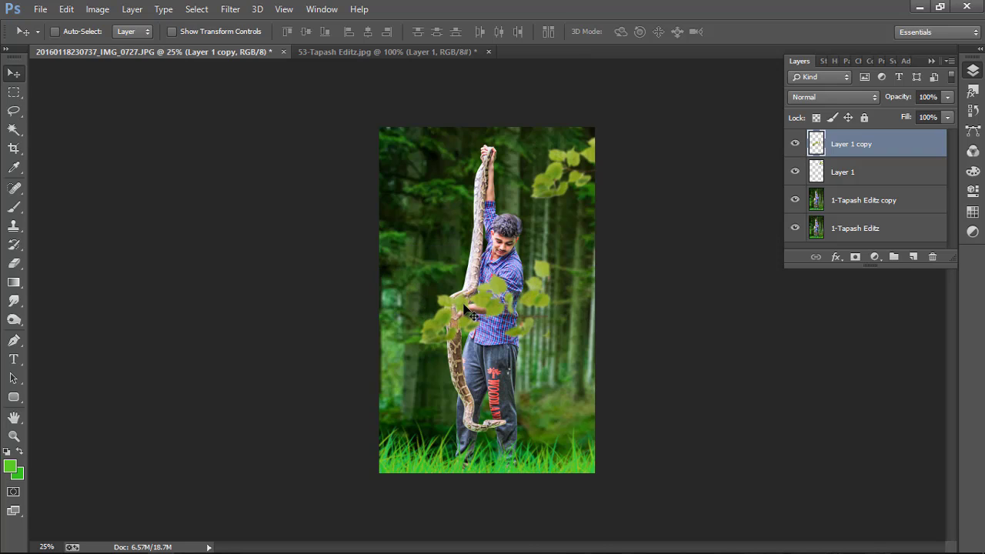
key(ctrl+t)
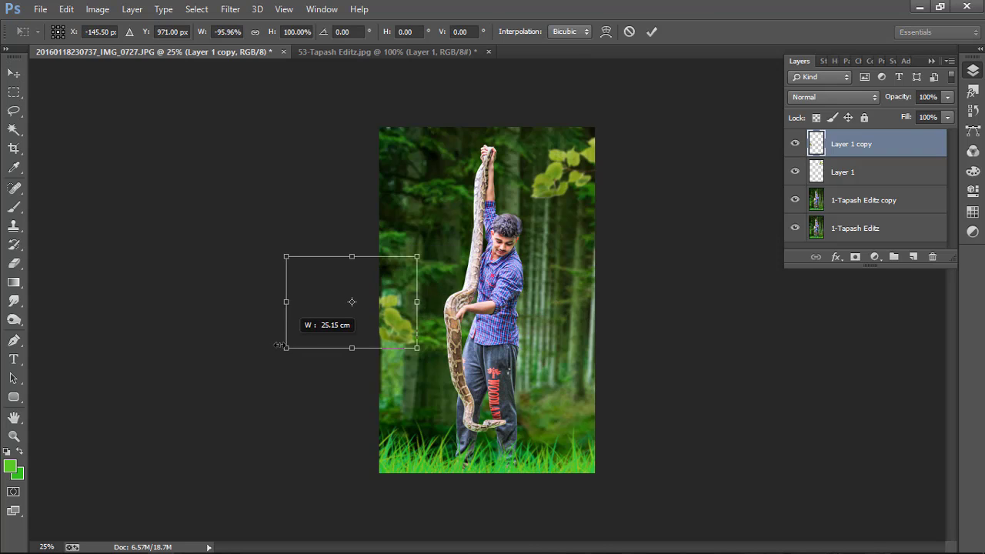
mouse_move(552, 302)
mouse_down()
mouse_move(262, 304)
mouse_move(327, 313)
mouse_move(343, 340)
mouse_up()
mouse_move(427, 230)
mouse_down()
mouse_move(431, 247)
mouse_move(462, 265)
mouse_up()
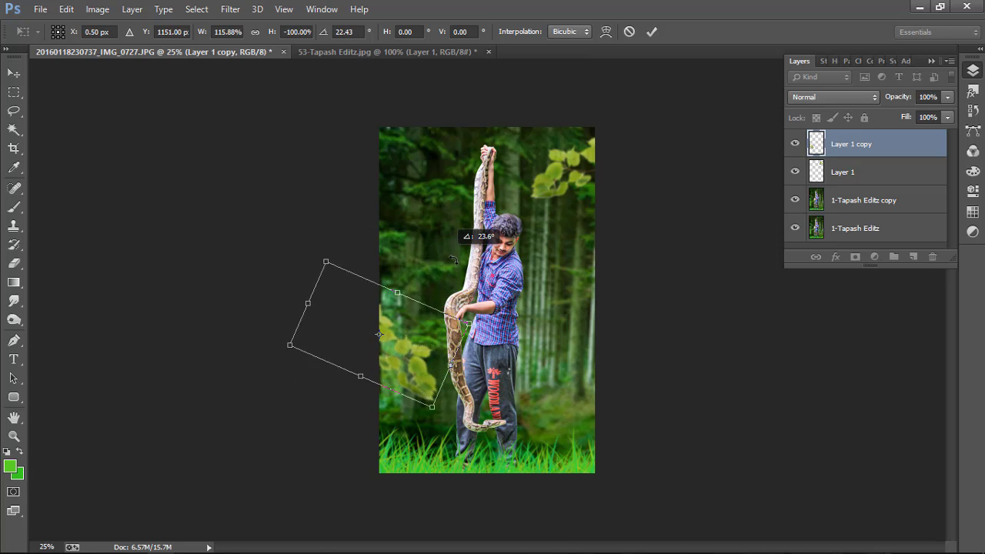
mouse_move(406, 347)
mouse_down()
mouse_move(419, 281)
mouse_move(405, 205)
mouse_up()
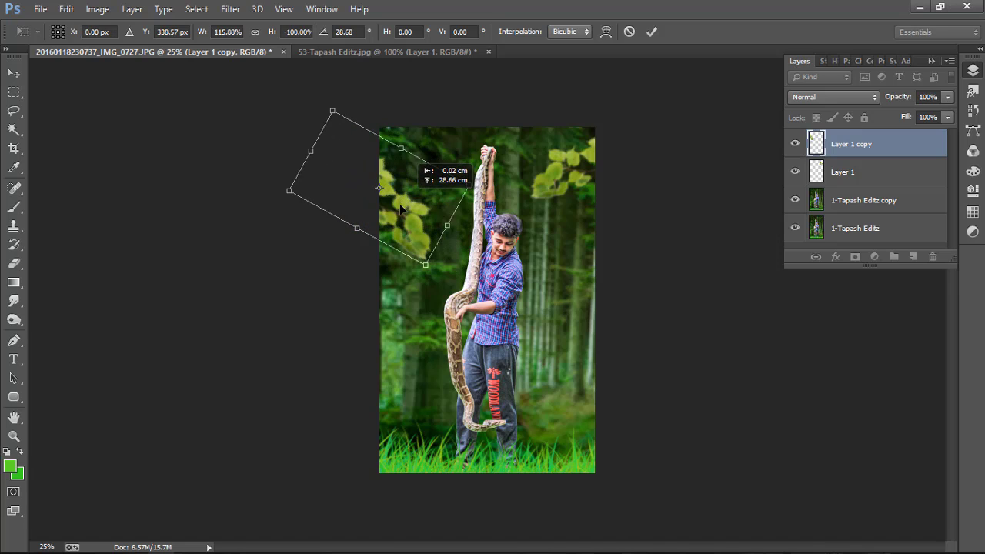
drag(400, 208, 401, 207)
click(651, 31)
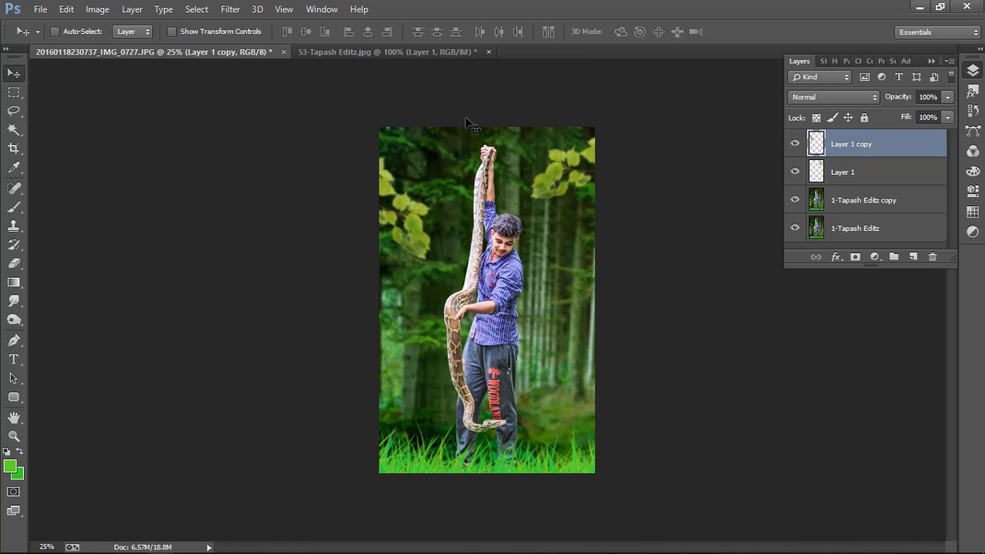
drag(464, 116, 400, 256)
Step: Merge both leaf branches into the photo layer, crop to frame, and duplicate the merged layer
key(ctrl+e)
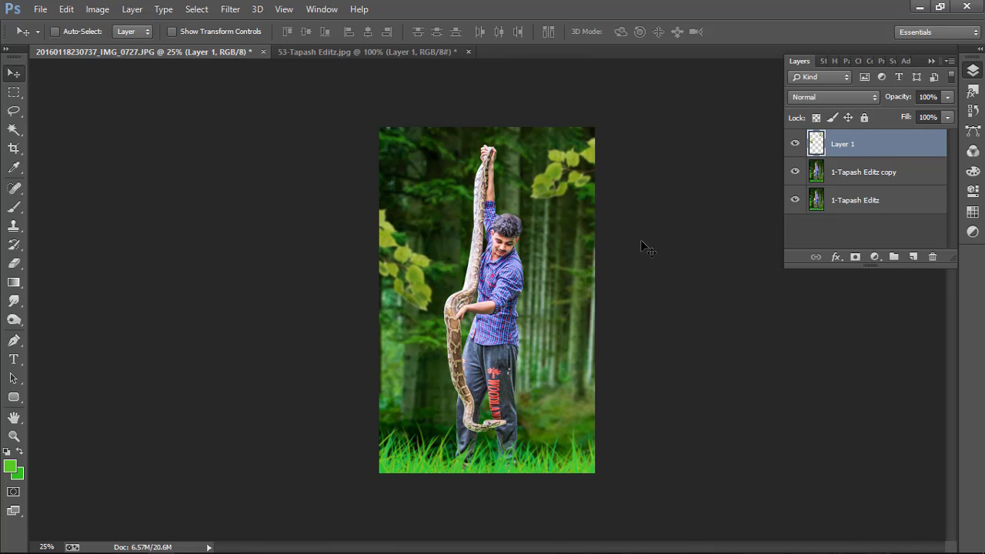
key(ctrl+e)
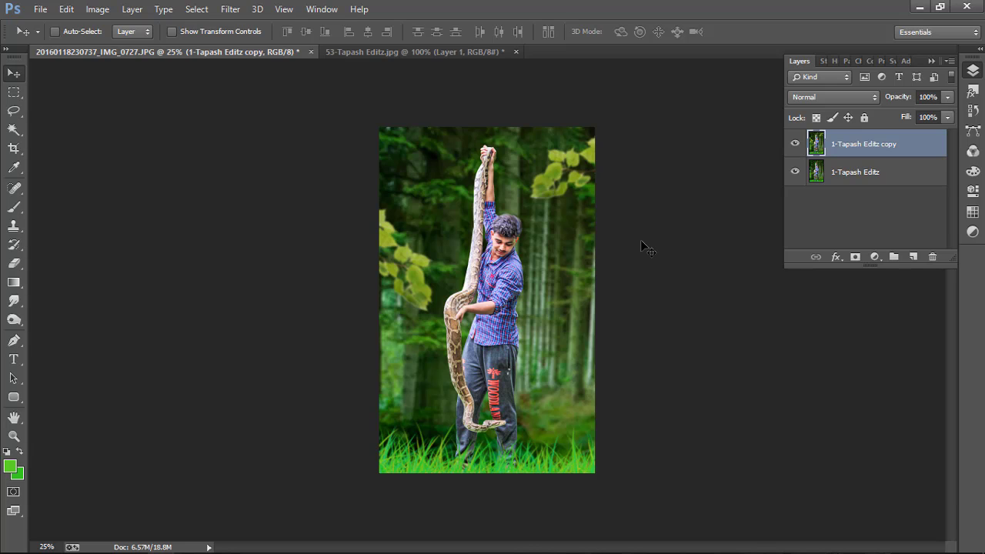
key(ctrl+e)
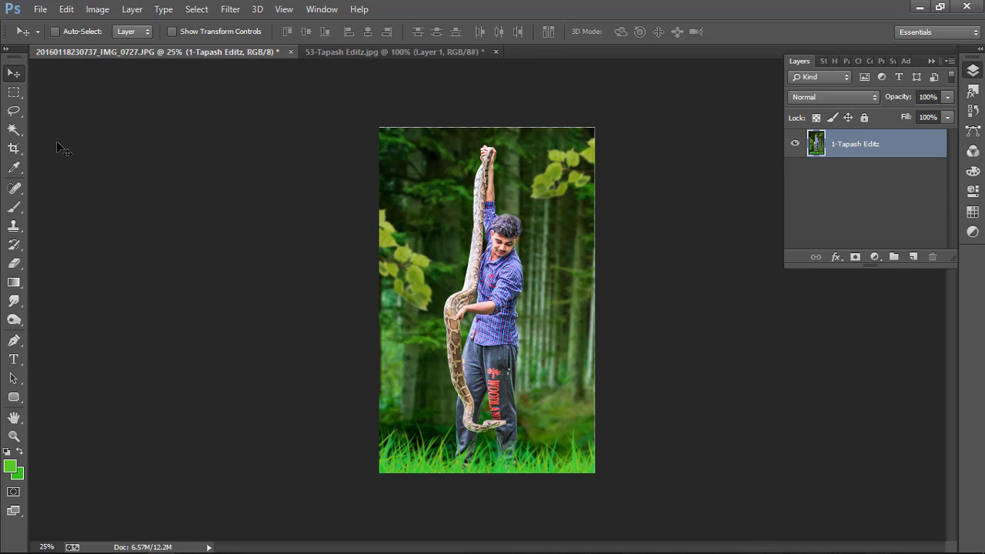
click(13, 148)
key(Return)
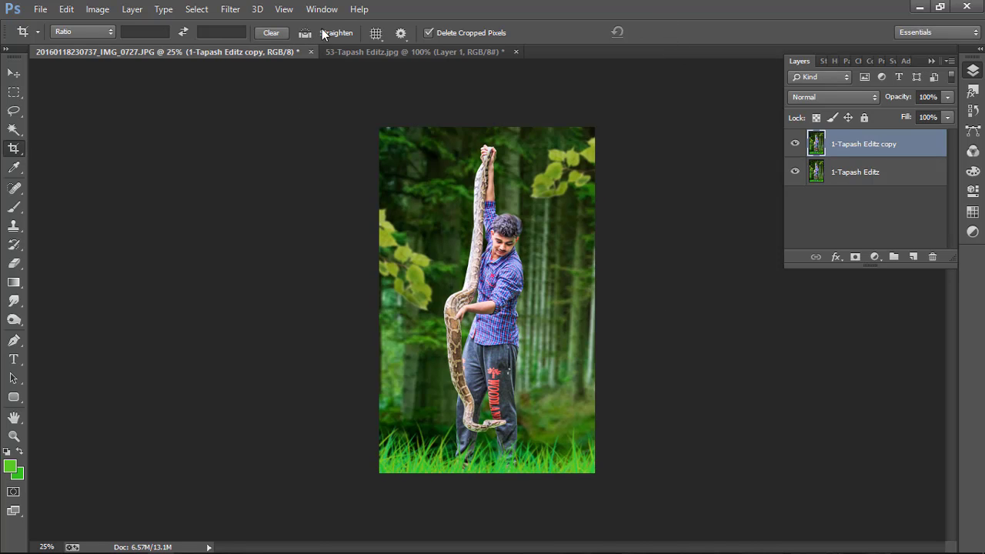
click(230, 9)
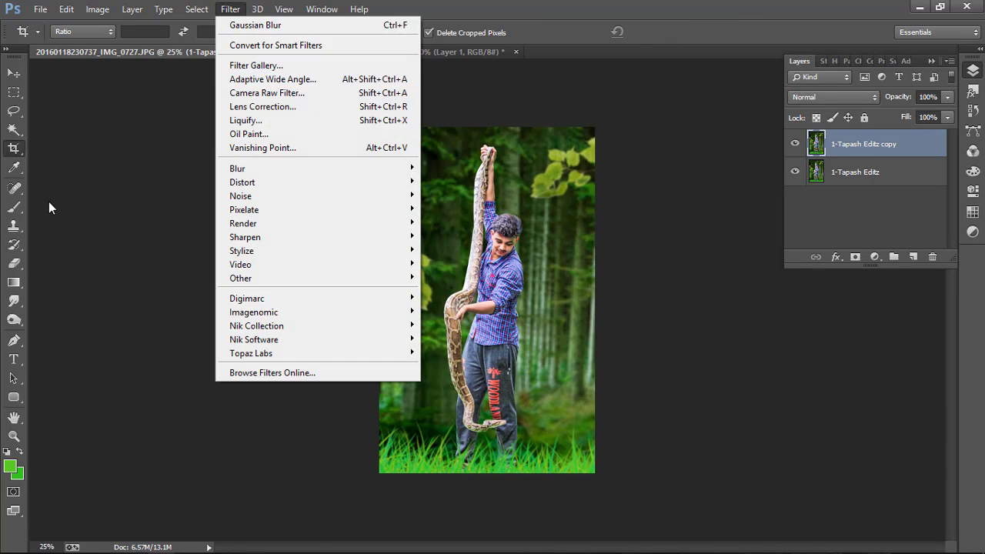
Step: Soften the snake's edges against the shirt and arm with the Blur tool at 61% strength
click(27, 254)
click(14, 302)
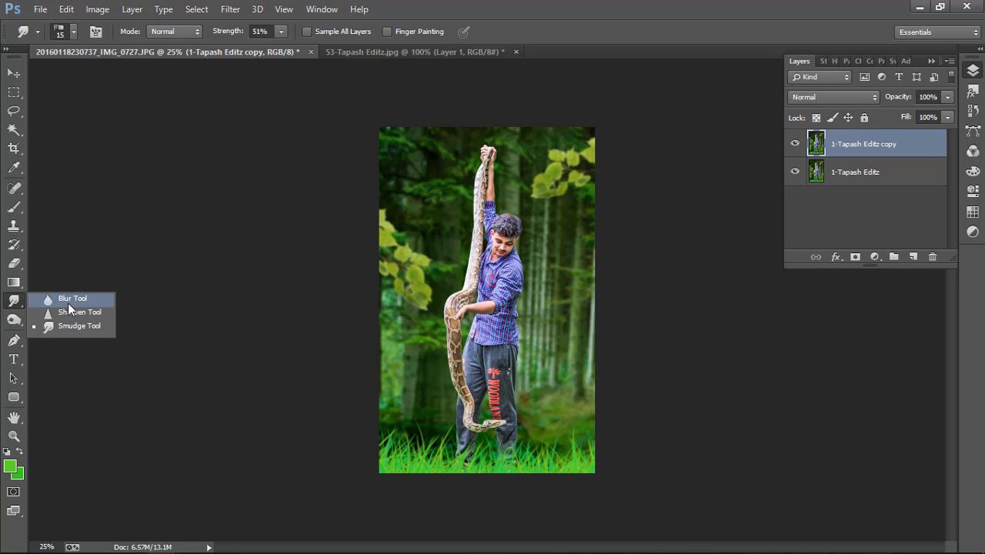
click(69, 298)
key(ctrl+plus)
key(ctrl+plus)
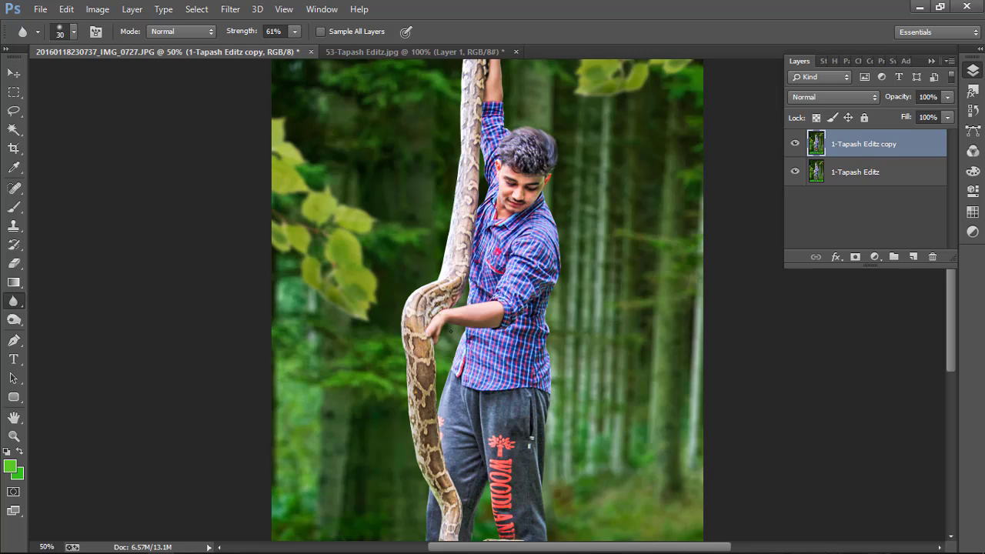
scroll(451, 330, down, 1)
scroll(451, 331, up, 2)
scroll(450, 331, up, 1)
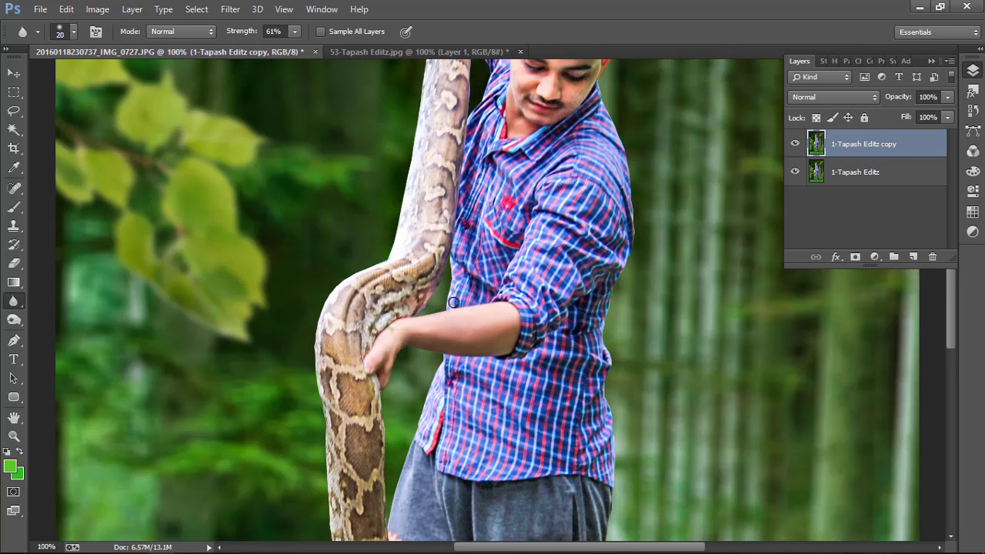
mouse_move(448, 303)
mouse_down()
mouse_move(448, 264)
mouse_move(417, 317)
mouse_move(448, 309)
mouse_move(386, 516)
mouse_move(406, 450)
mouse_move(386, 471)
mouse_up()
mouse_move(381, 429)
mouse_down()
mouse_move(381, 391)
mouse_move(389, 461)
mouse_move(383, 395)
mouse_up()
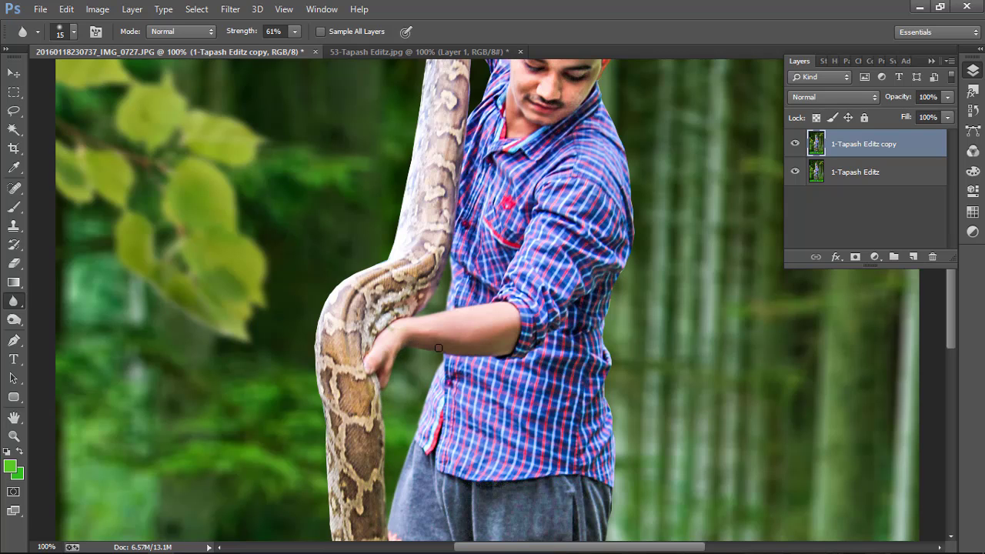
key(ctrl+0)
Step: Zoom in and scroll down to inspect the legs, python tail and grass
key(ctrl+plus)
key(ctrl+plus)
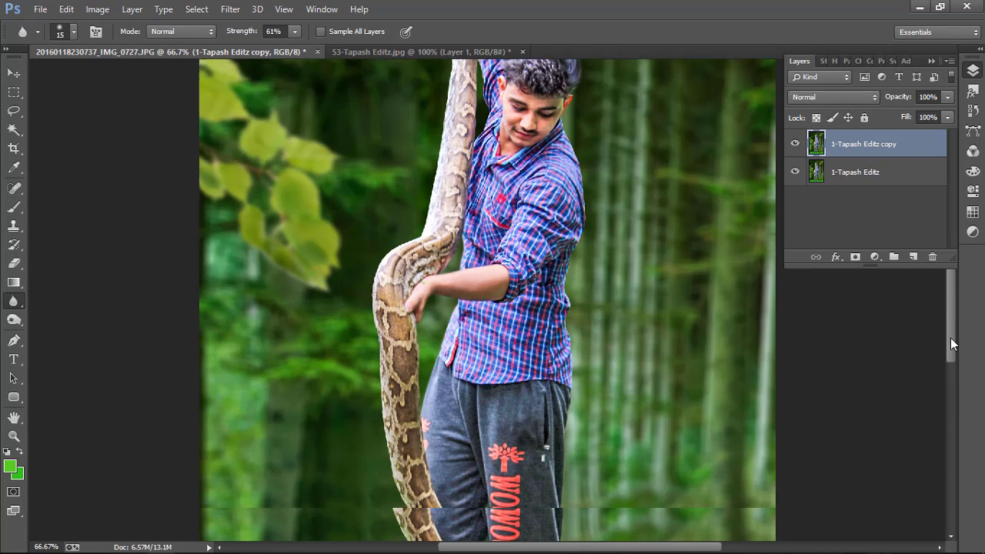
drag(950, 338, 954, 371)
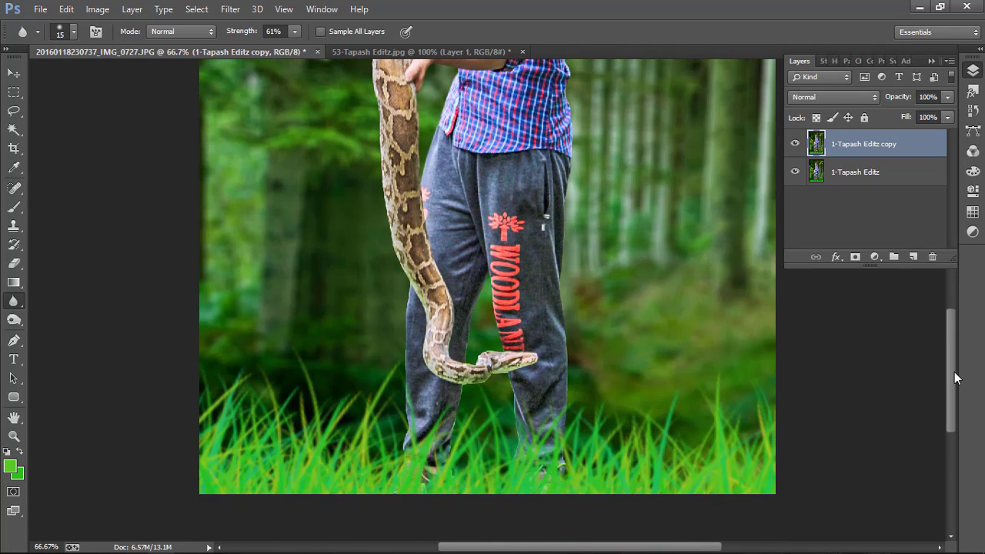
key(ctrl+plus)
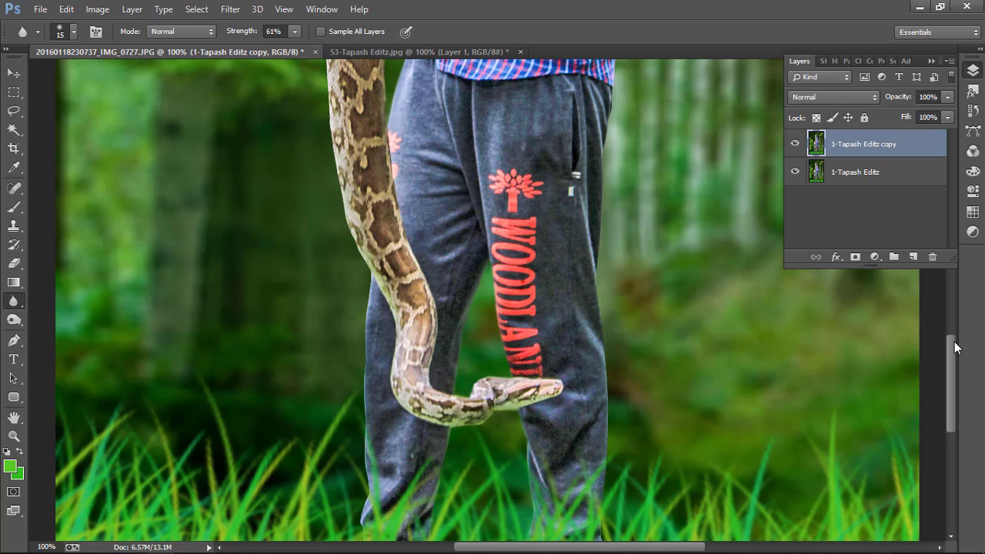
scroll(617, 443, down, 3)
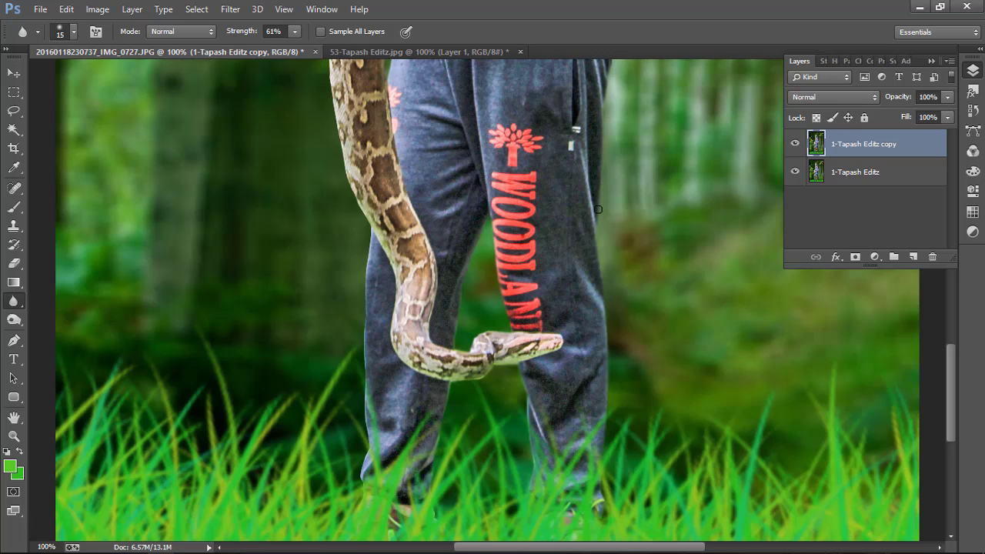
key(ctrl+minus)
Step: Collapse the Layers panel and blur the shirt and trouser edges up to the neck
click(973, 69)
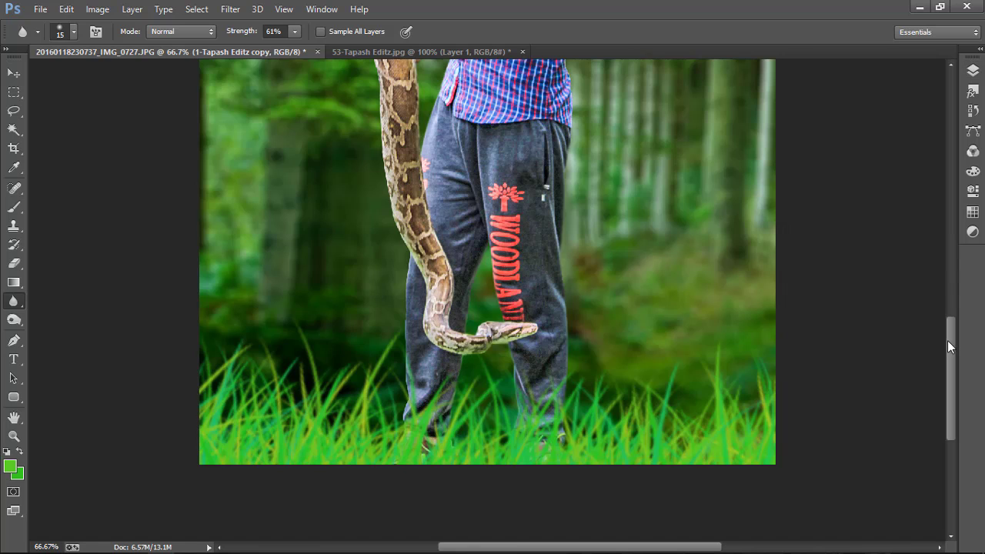
drag(947, 340, 953, 297)
key(ctrl+plus)
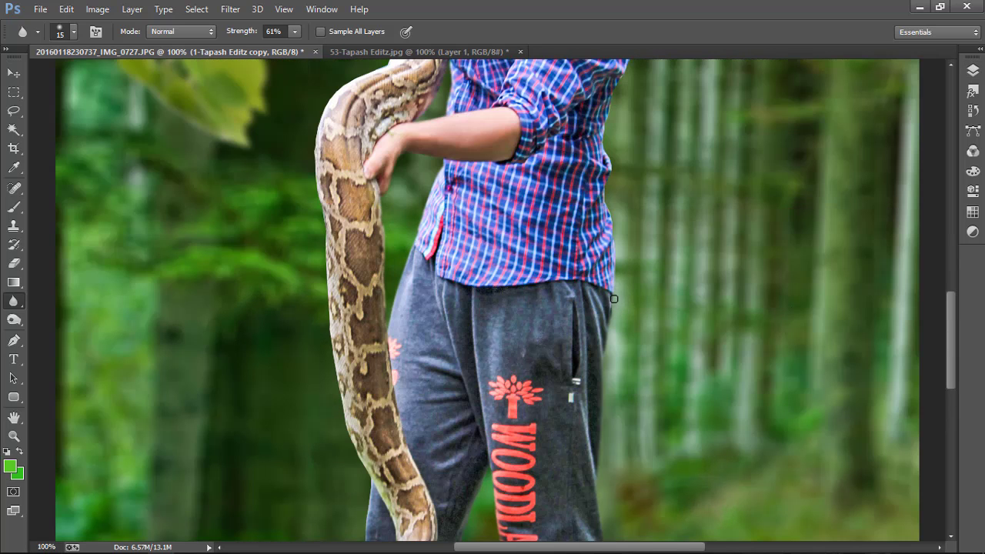
mouse_move(615, 310)
mouse_down()
mouse_move(608, 104)
mouse_move(626, 65)
mouse_up()
drag(950, 299, 958, 254)
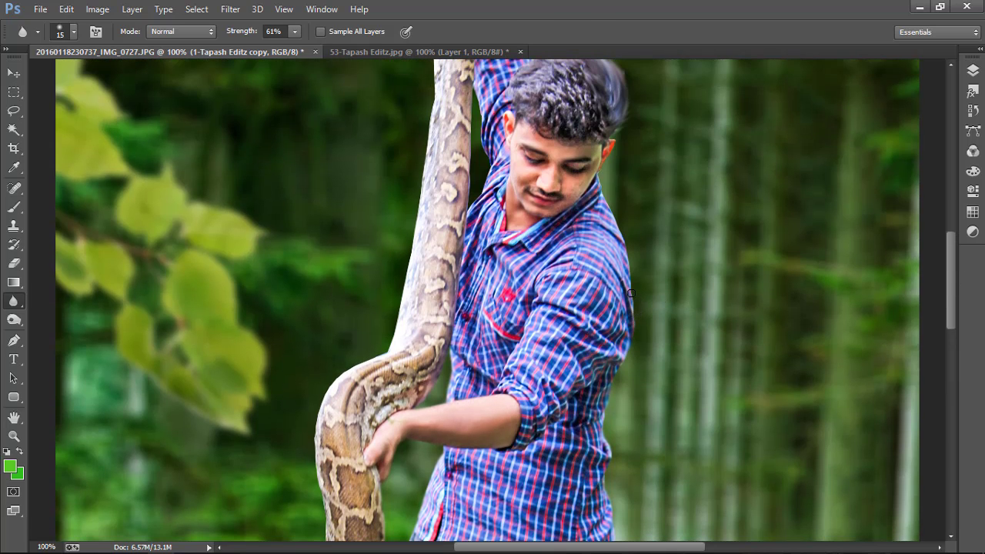
drag(622, 232, 607, 196)
drag(626, 266, 600, 167)
Step: Blur the raised arm's edges and the snake's left outline near the top
scroll(951, 253, up, 5)
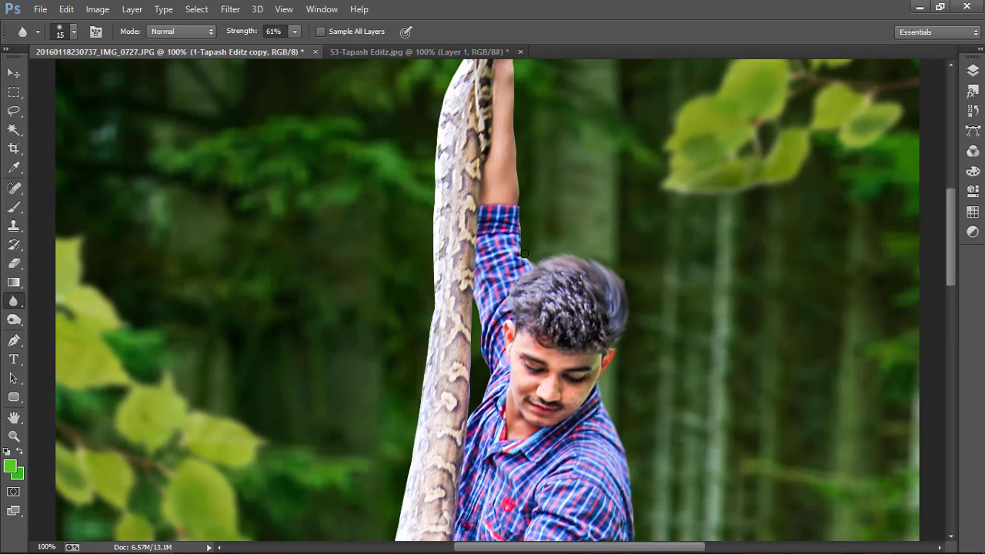
drag(470, 296, 481, 331)
drag(492, 369, 468, 412)
drag(472, 352, 474, 305)
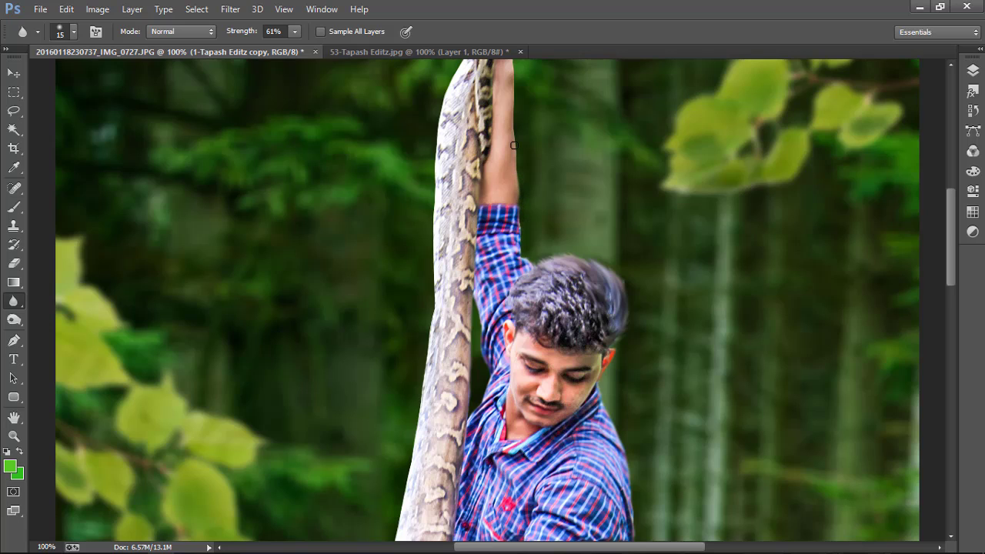
drag(513, 146, 515, 133)
drag(951, 238, 954, 196)
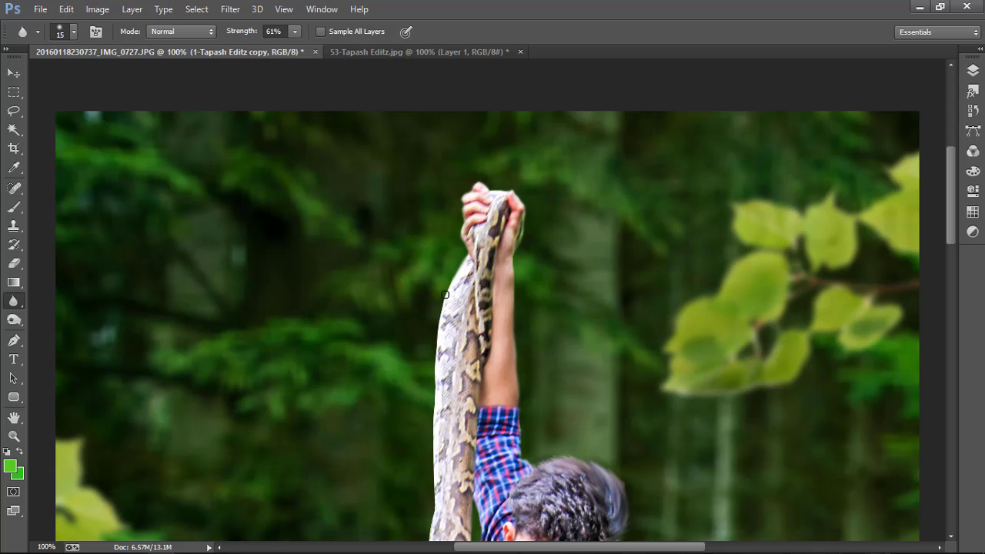
mouse_move(449, 280)
mouse_down()
mouse_move(432, 367)
mouse_move(429, 523)
mouse_up()
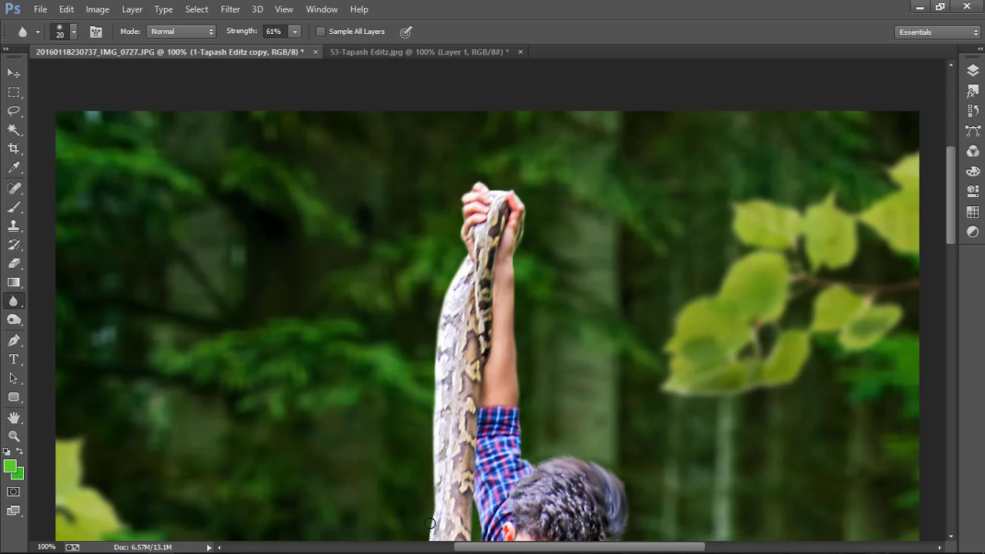
Step: Blur the python's left and lower outline into the forest background
drag(952, 214, 952, 272)
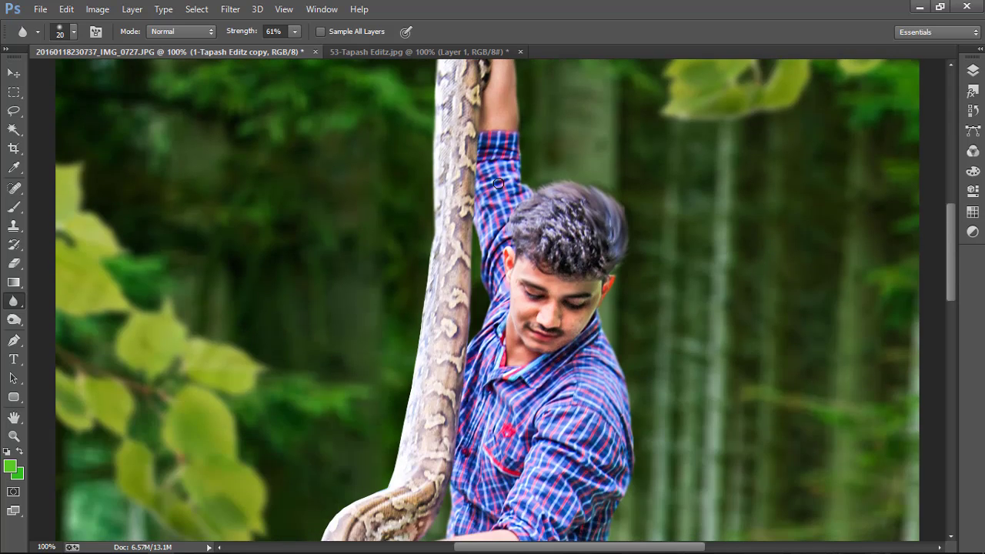
mouse_move(433, 227)
mouse_down()
mouse_move(419, 343)
mouse_move(382, 488)
mouse_move(333, 516)
mouse_up()
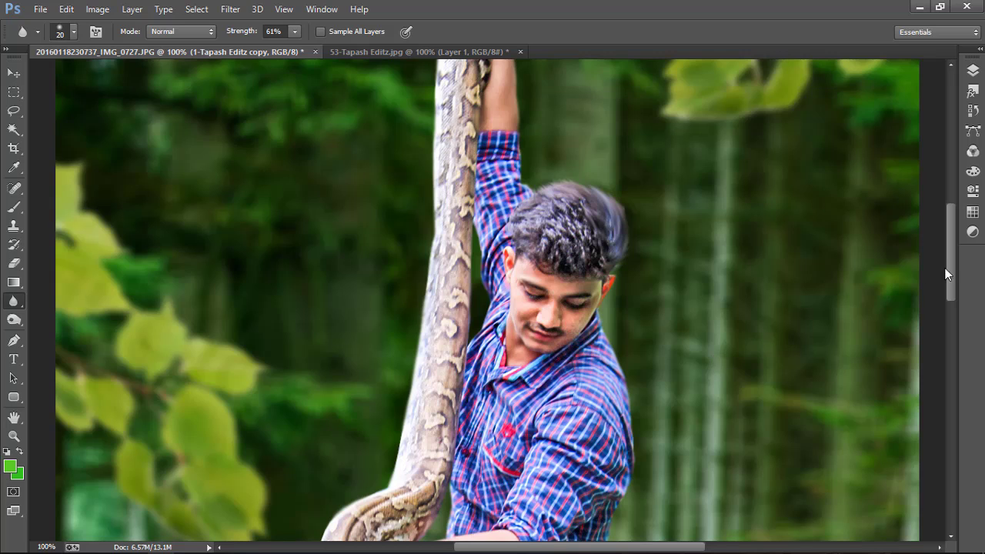
drag(947, 274, 949, 323)
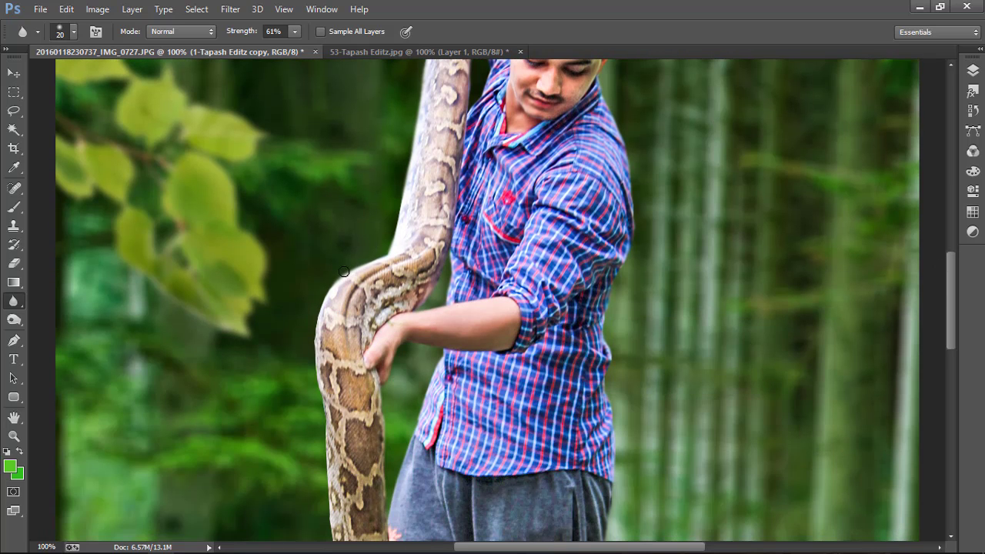
mouse_move(343, 271)
mouse_down()
mouse_move(321, 307)
mouse_move(315, 355)
mouse_move(328, 529)
mouse_move(321, 435)
mouse_up()
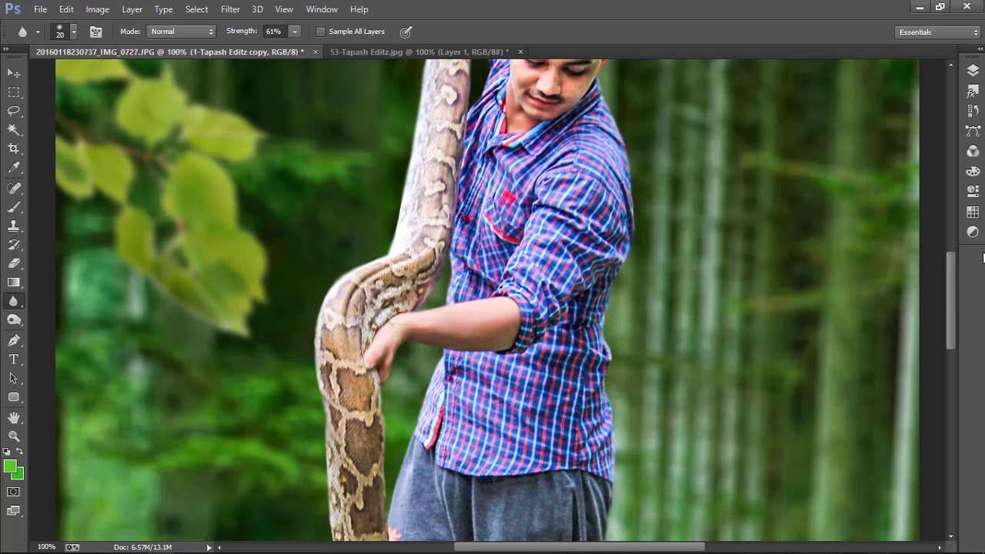
drag(950, 271, 952, 327)
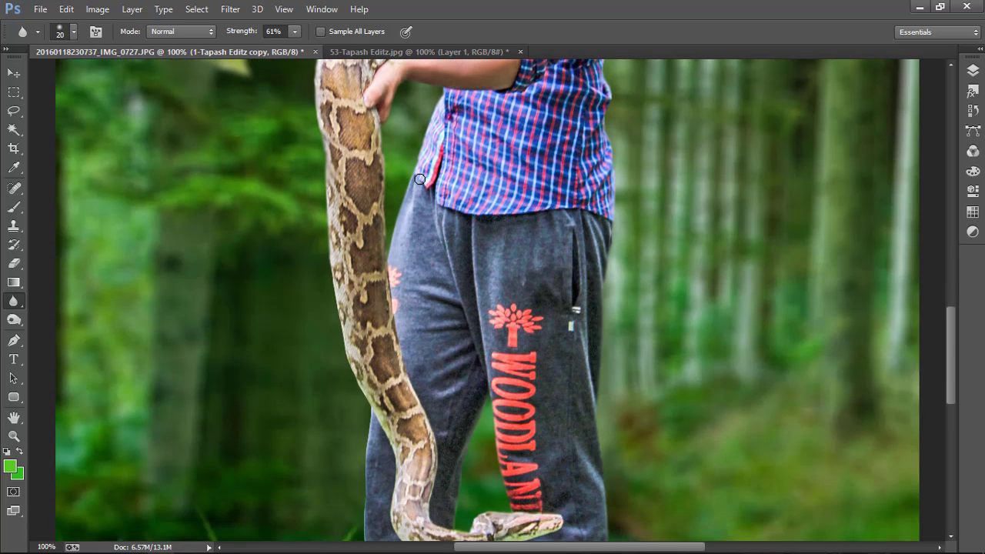
mouse_move(328, 208)
mouse_down()
mouse_move(339, 322)
mouse_move(370, 403)
mouse_move(329, 246)
mouse_move(370, 473)
mouse_move(370, 419)
mouse_move(363, 534)
mouse_move(374, 472)
mouse_up()
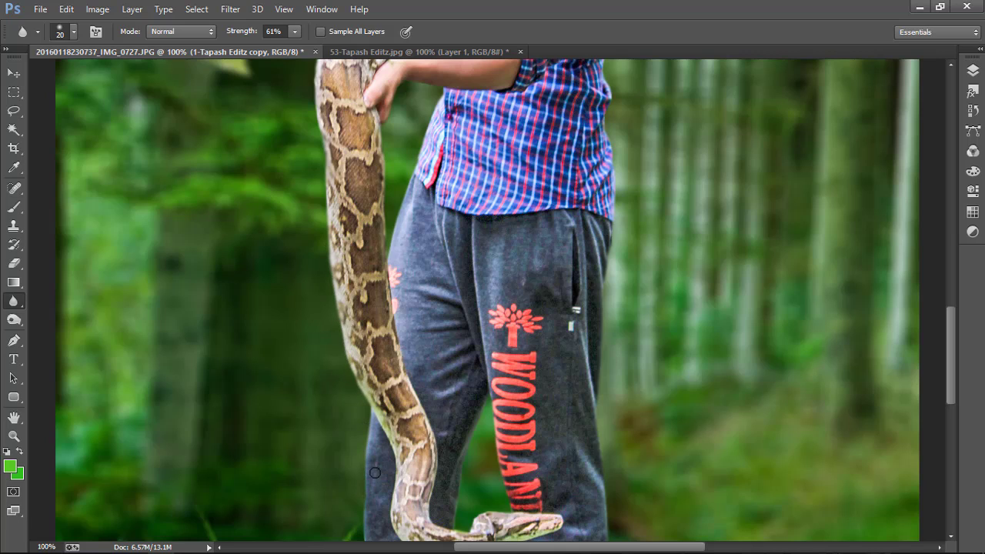
Step: Blur the trousers' edge down into the grass
drag(949, 317, 949, 367)
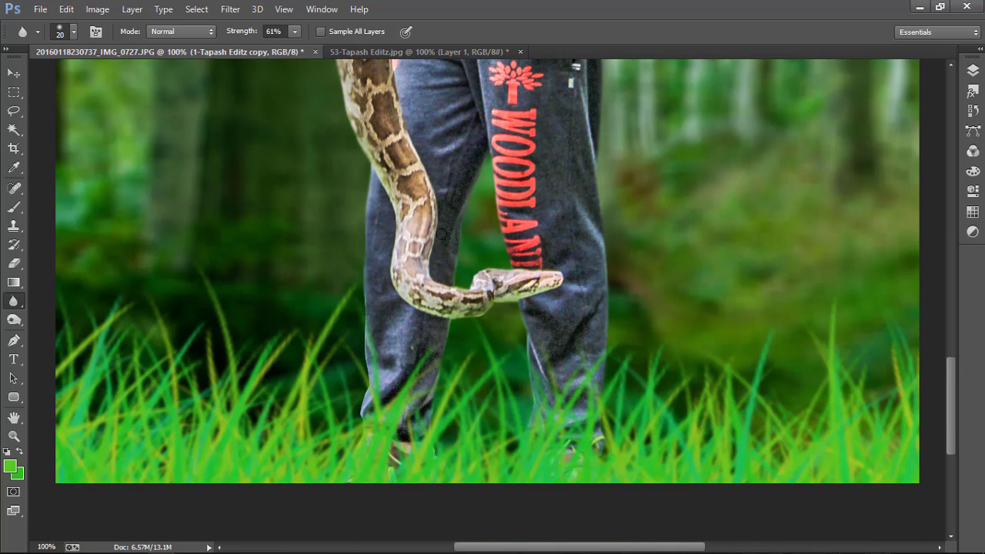
drag(365, 301, 358, 431)
scroll(358, 431, down, 2)
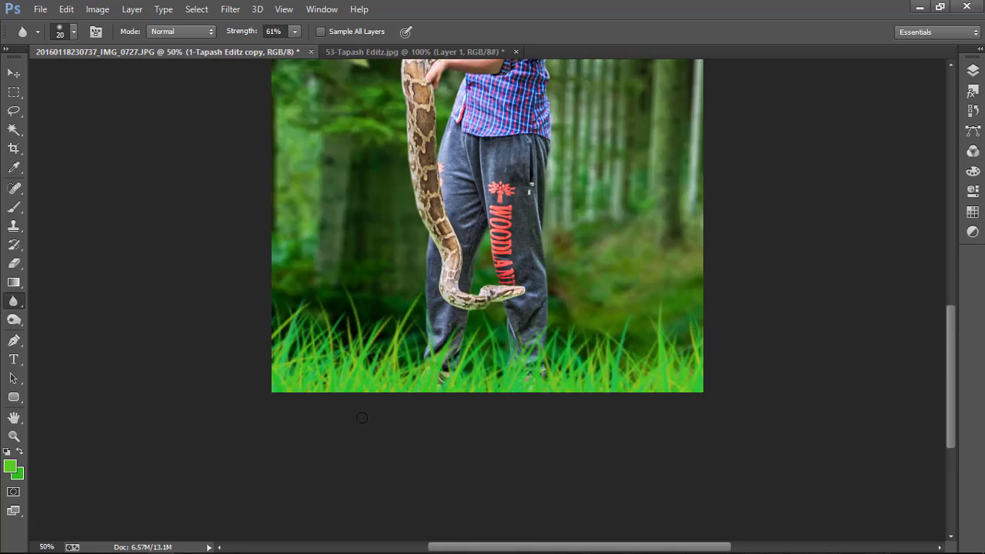
scroll(359, 430, down, 1)
scroll(361, 416, up, 1)
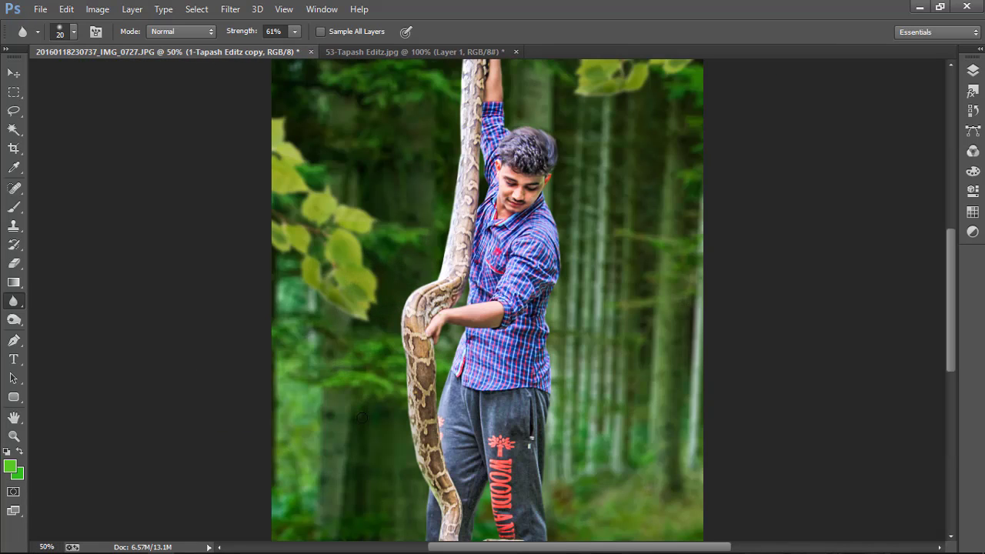
Step: Merge the copy layer down into a single photo layer
click(972, 71)
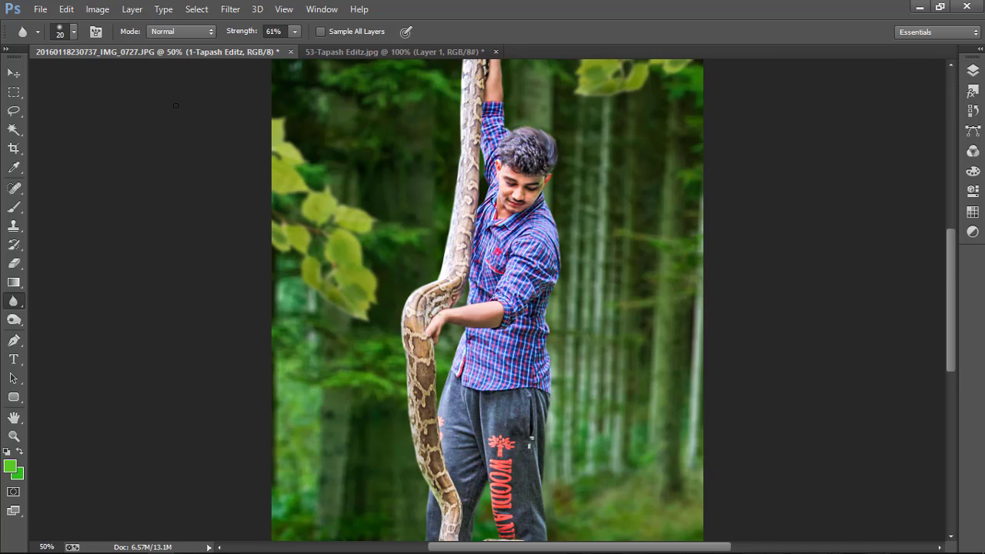
key(ctrl+e)
key(ctrl+minus)
Step: Crop to a narrower portrait frame around the man and snake, then duplicate the layer
click(13, 148)
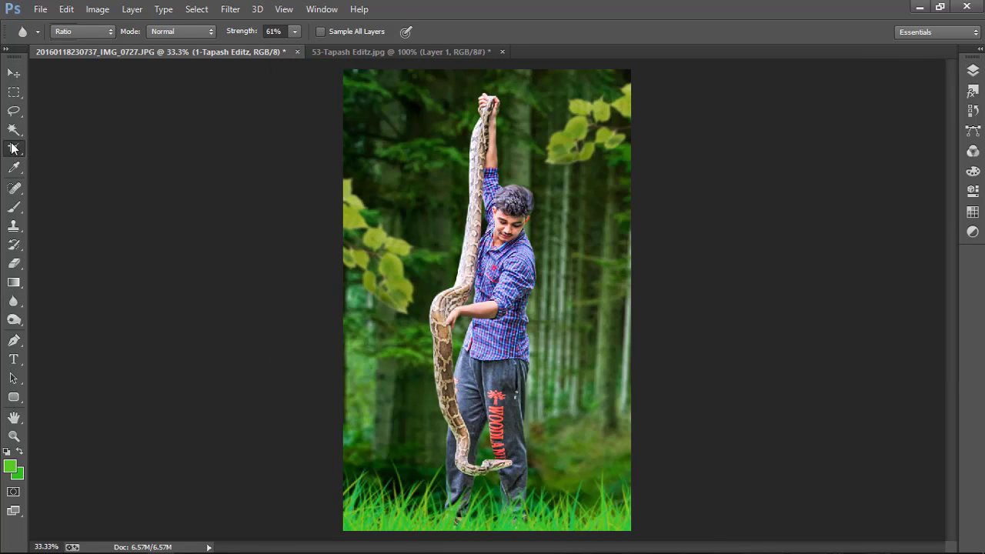
drag(630, 300, 624, 300)
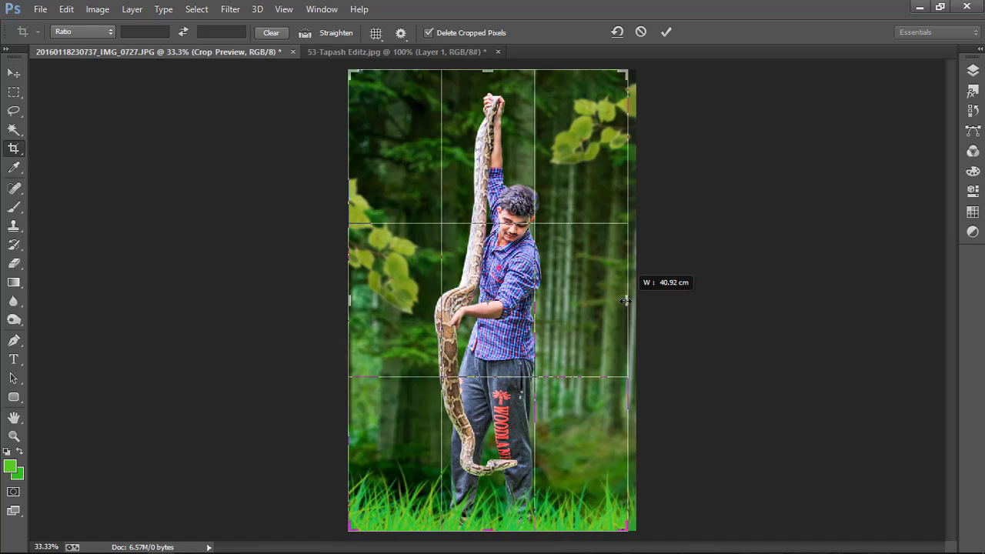
drag(487, 526, 463, 203)
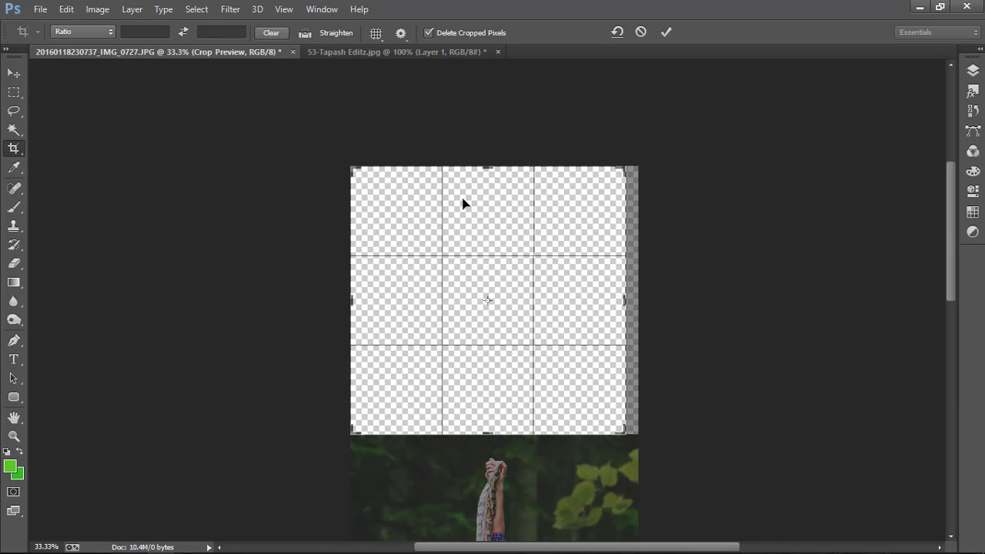
click(617, 31)
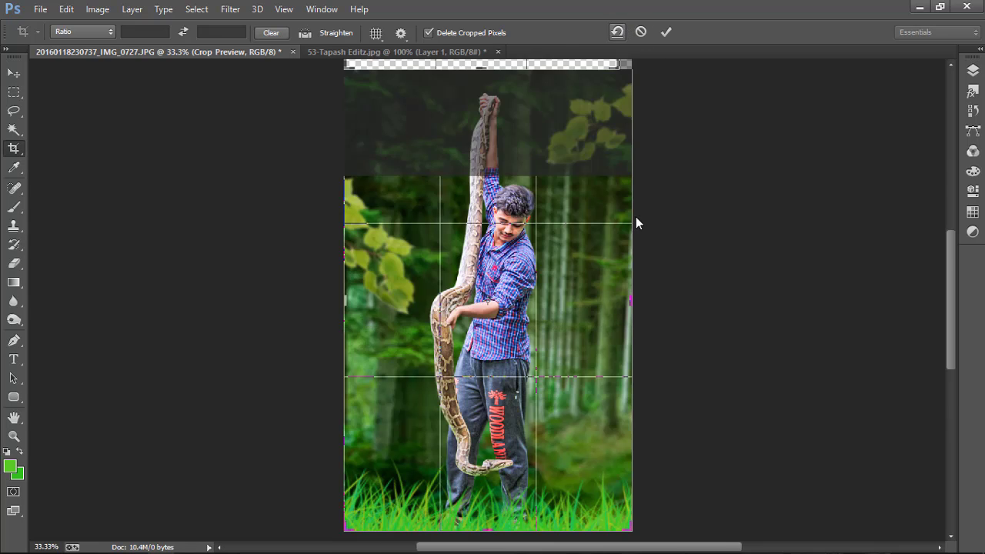
drag(631, 303, 620, 303)
drag(490, 529, 490, 524)
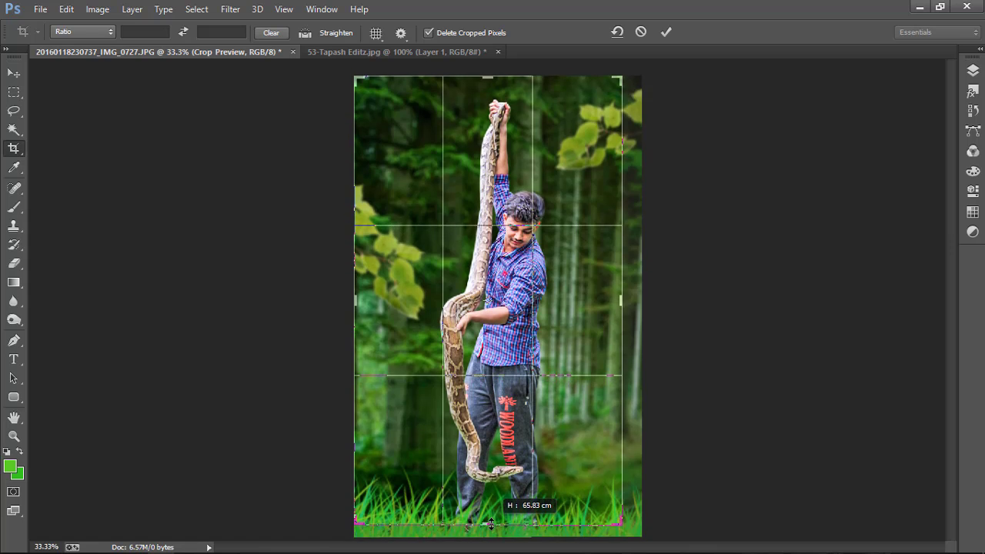
drag(355, 300, 366, 300)
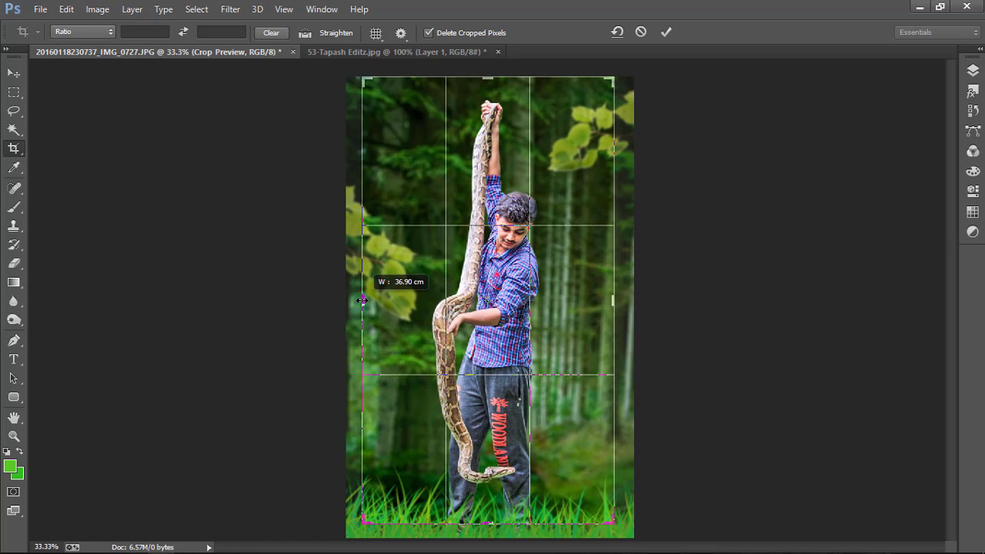
click(666, 31)
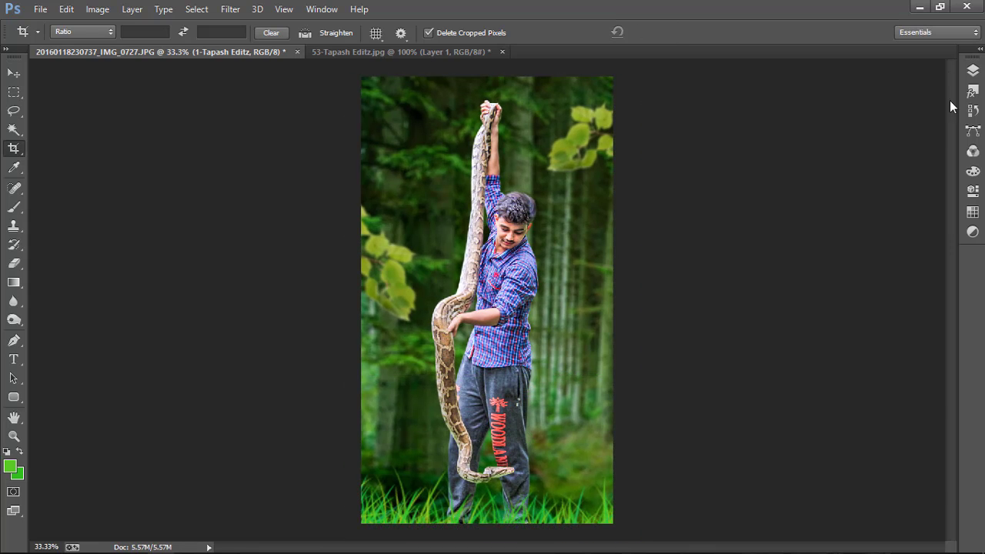
key(ctrl+j)
Step: In Camera Raw Filter, set Greens saturation -3 and Oranges luminance +18
click(972, 70)
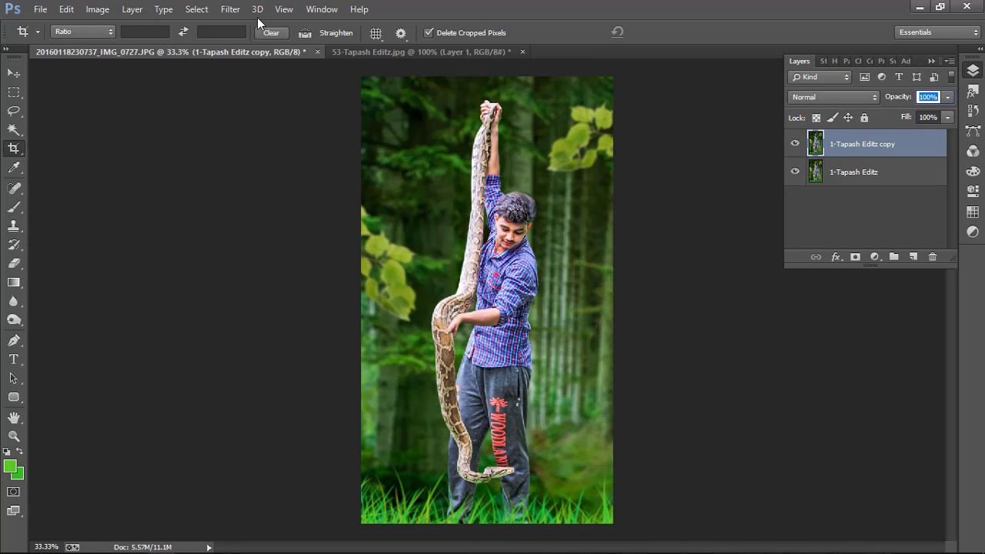
click(231, 9)
click(294, 97)
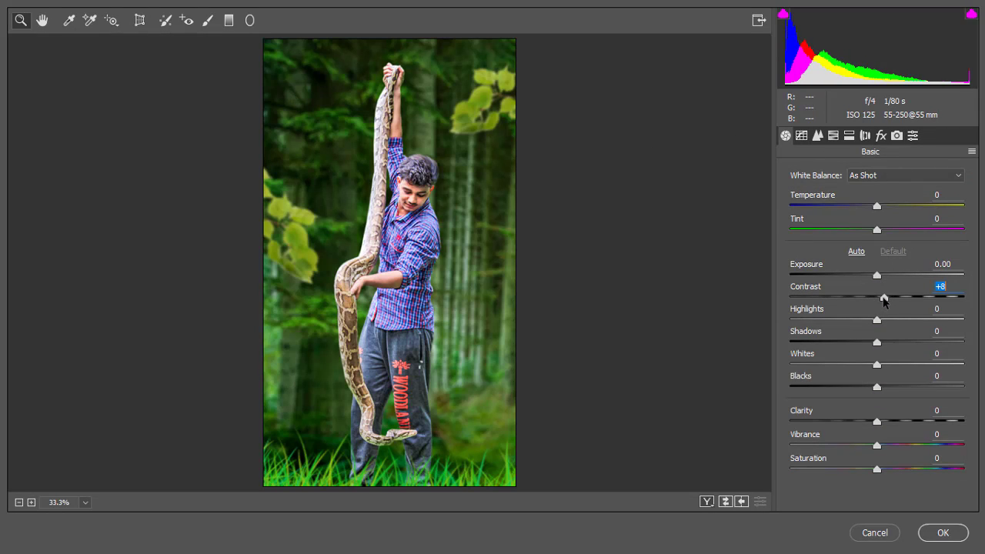
click(832, 136)
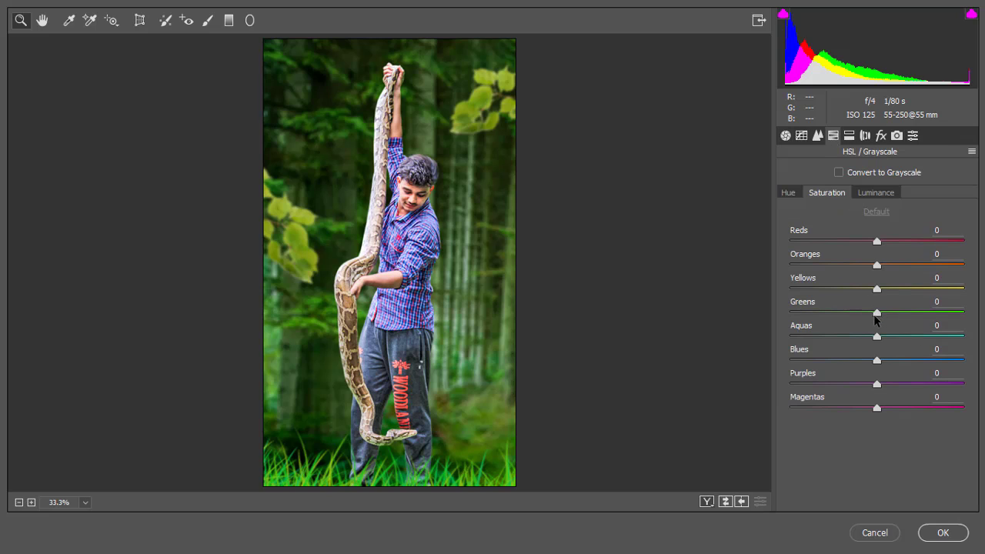
mouse_move(876, 312)
mouse_down()
mouse_move(886, 318)
mouse_move(875, 316)
mouse_up()
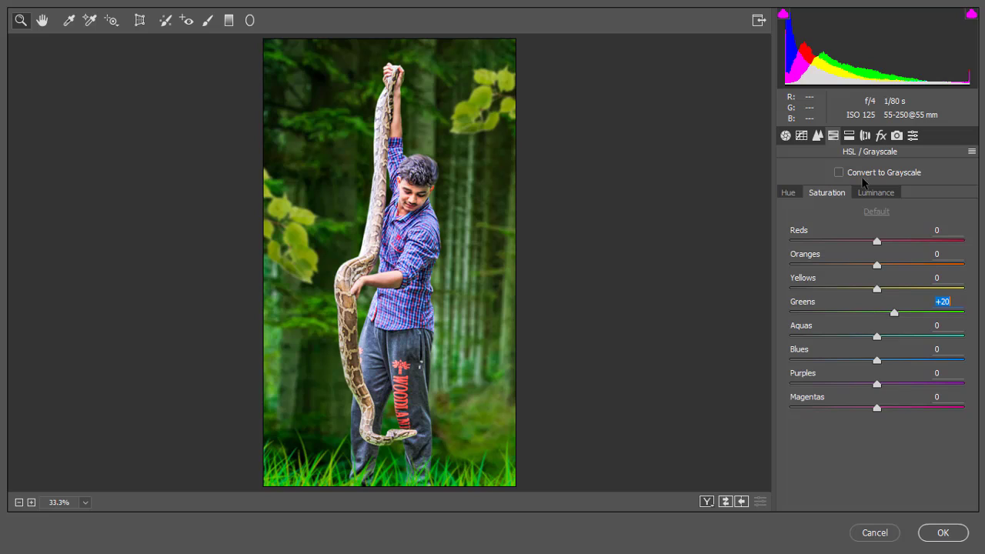
key(ctrl+z)
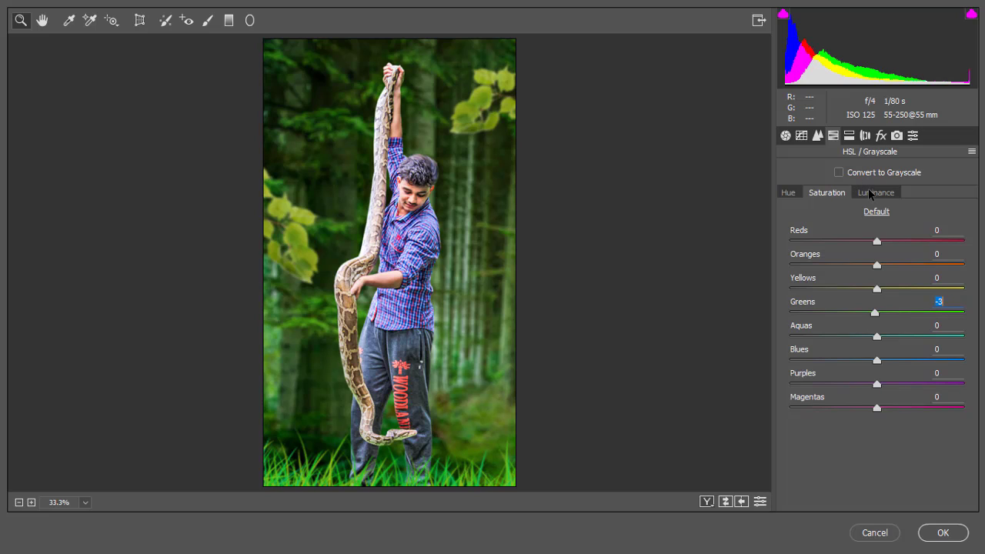
click(872, 193)
drag(876, 264, 893, 265)
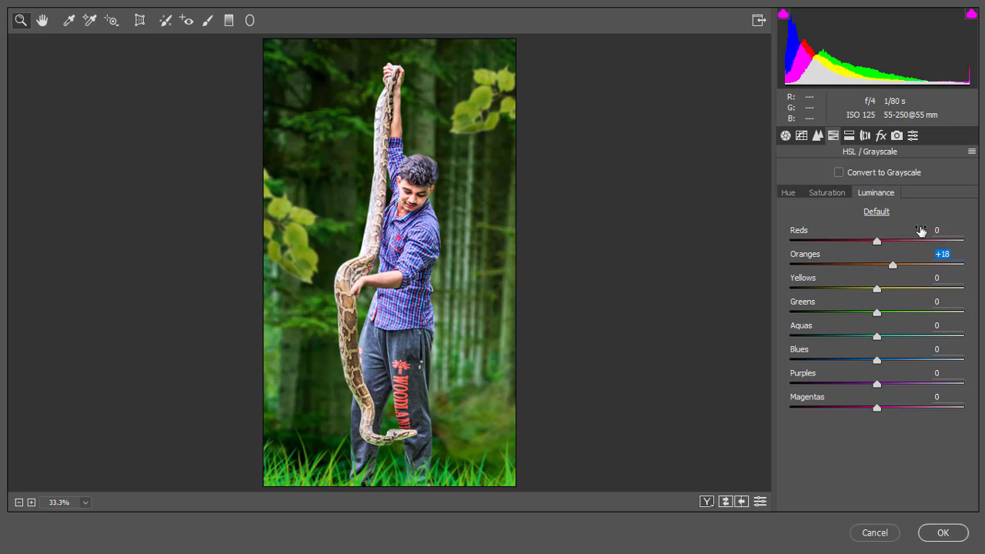
Step: Add a -39 edge vignette with midpoint 66, apply, and merge down
key(ctrl+alt+7)
drag(876, 374, 852, 376)
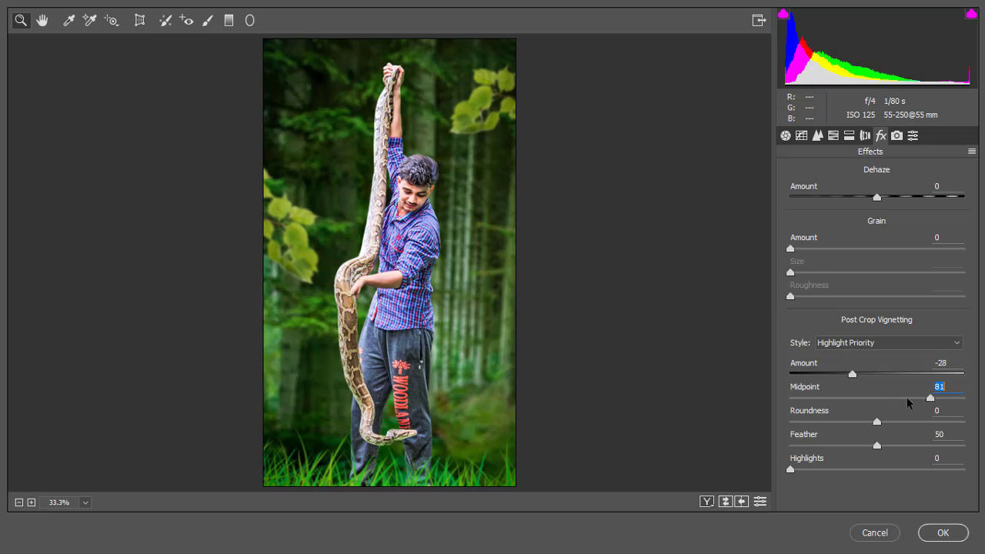
click(905, 398)
drag(852, 374, 843, 375)
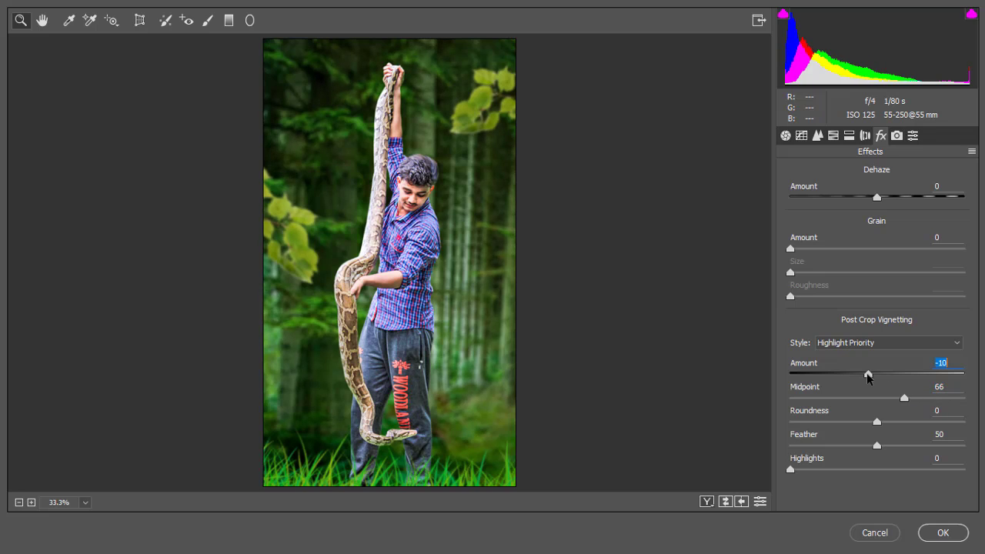
click(942, 532)
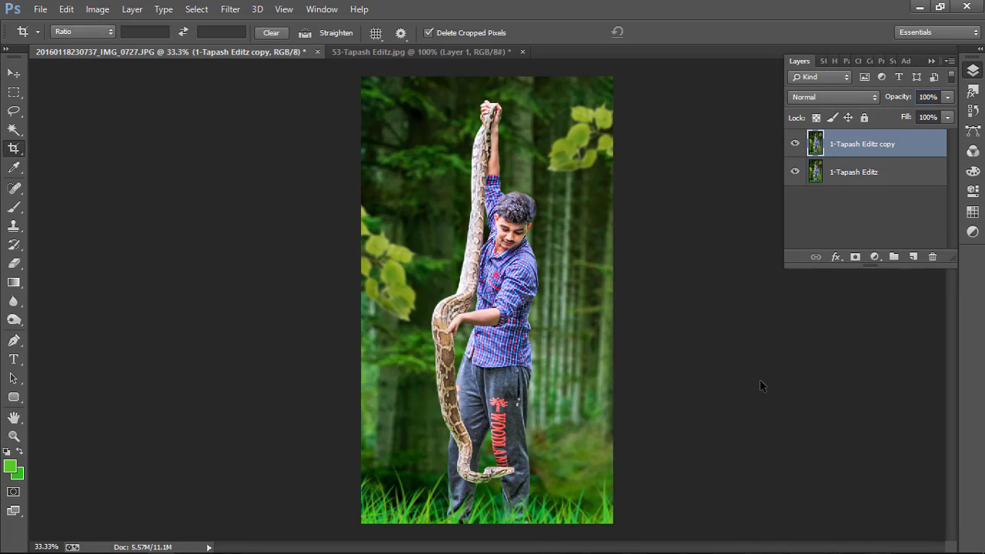
key(ctrl+e)
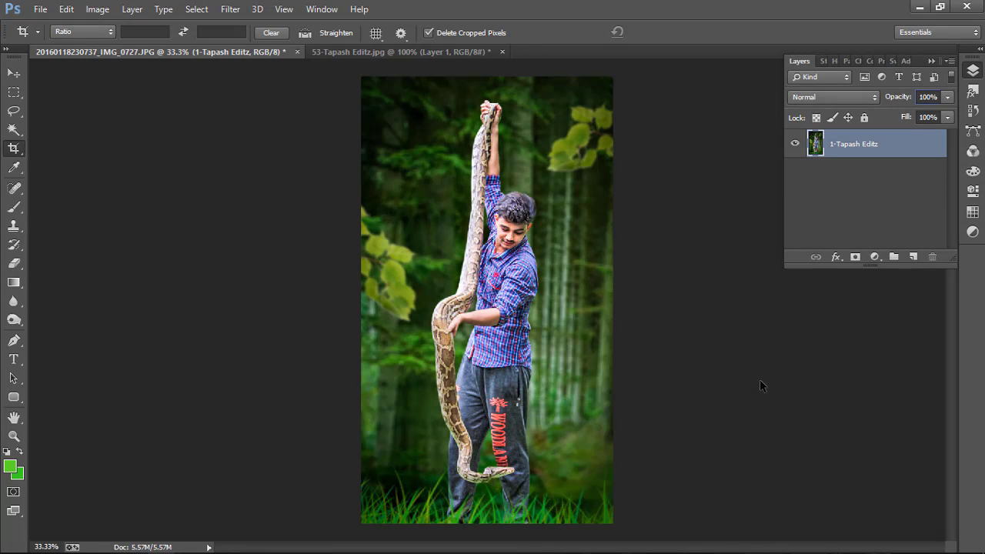
Step: Duplicate the photo layer and run Noiseware Professional with default settings
key(ctrl+j)
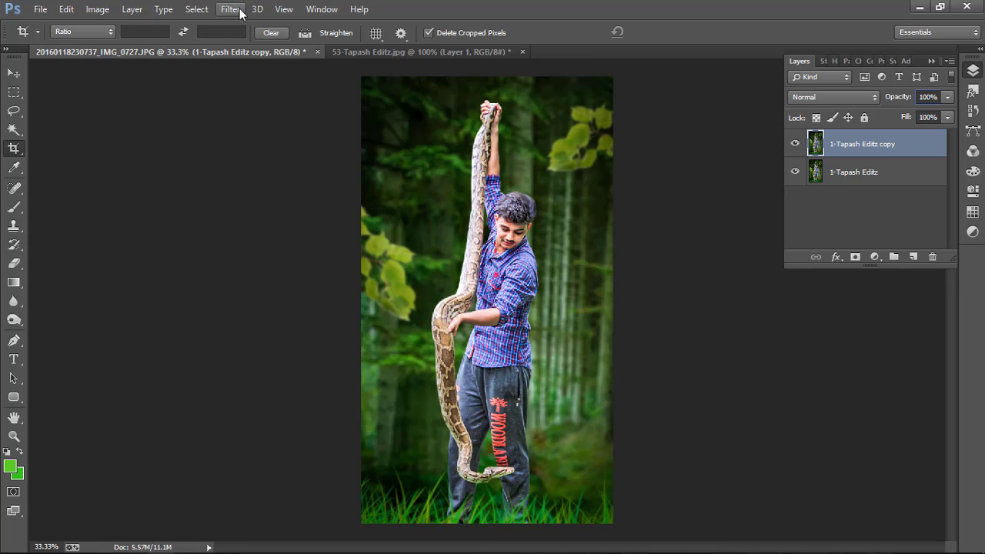
key(v)
click(235, 14)
mouse_move(254, 312)
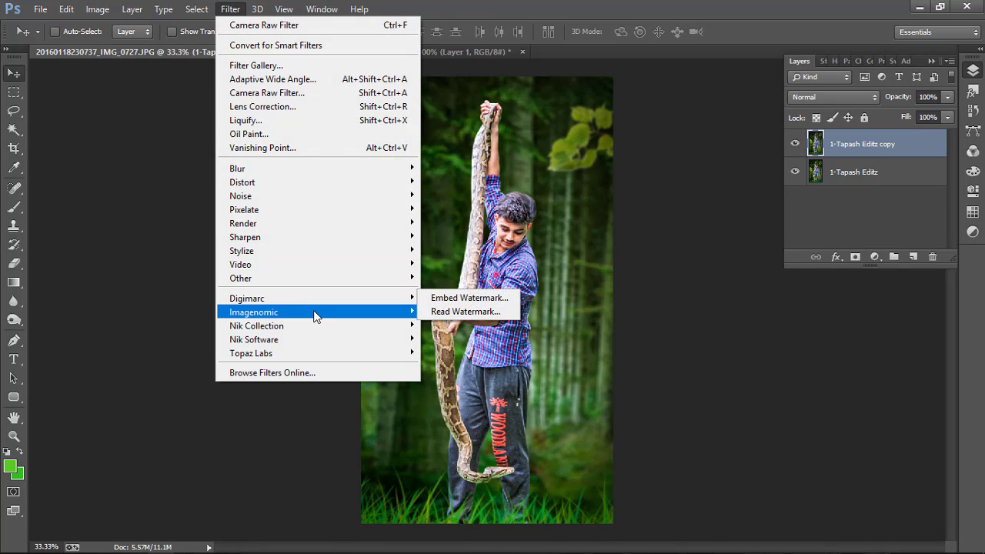
click(477, 318)
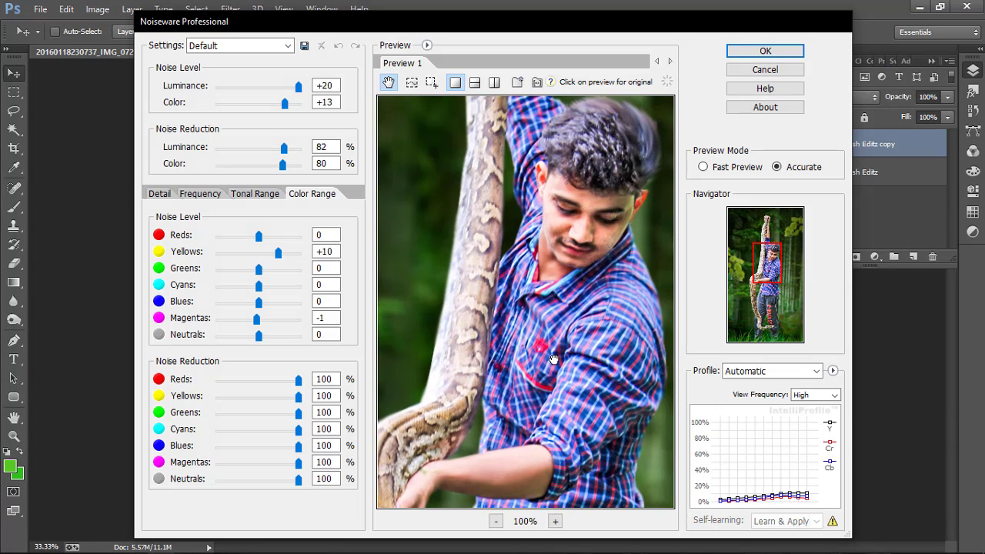
drag(582, 251, 568, 308)
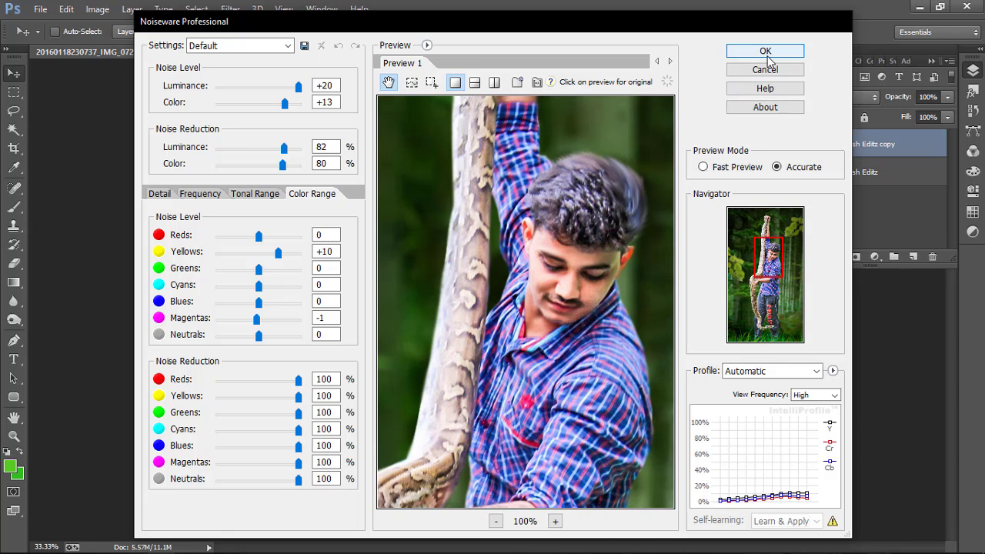
click(769, 56)
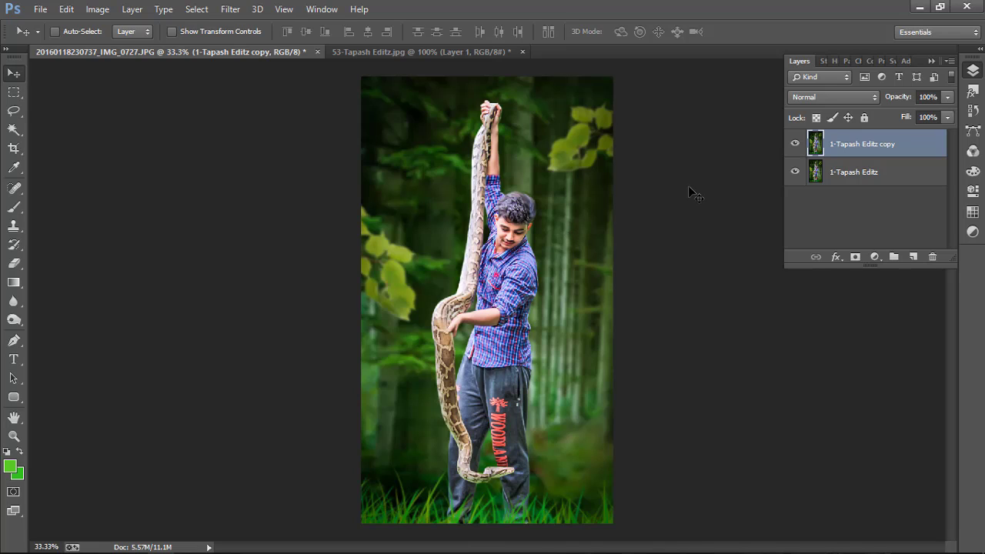
Step: Toggle the copy layer's visibility to compare before and after
click(795, 143)
click(795, 143)
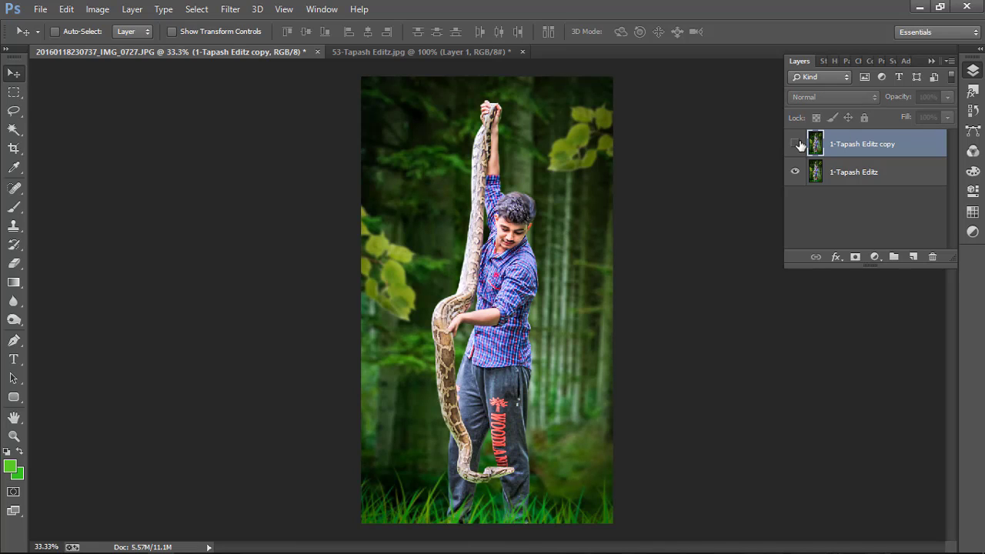
click(794, 143)
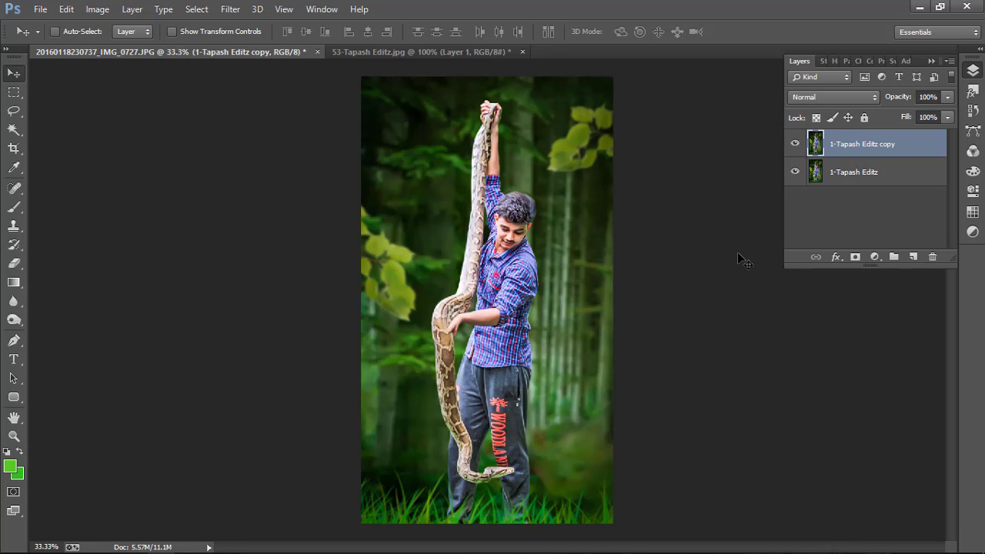
Step: In Viveza 2, add control points on the man's chest and snake, brightening around the man
click(230, 11)
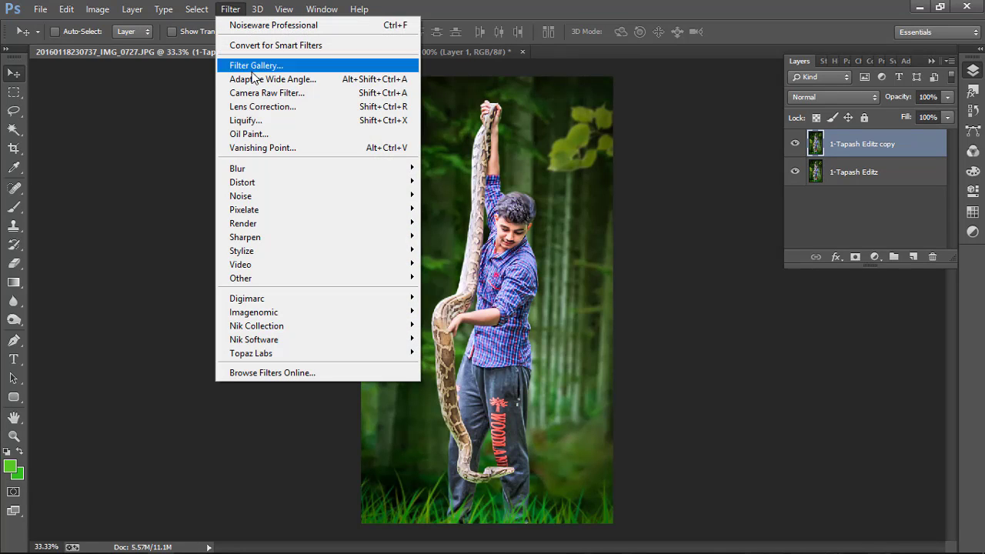
mouse_move(256, 326)
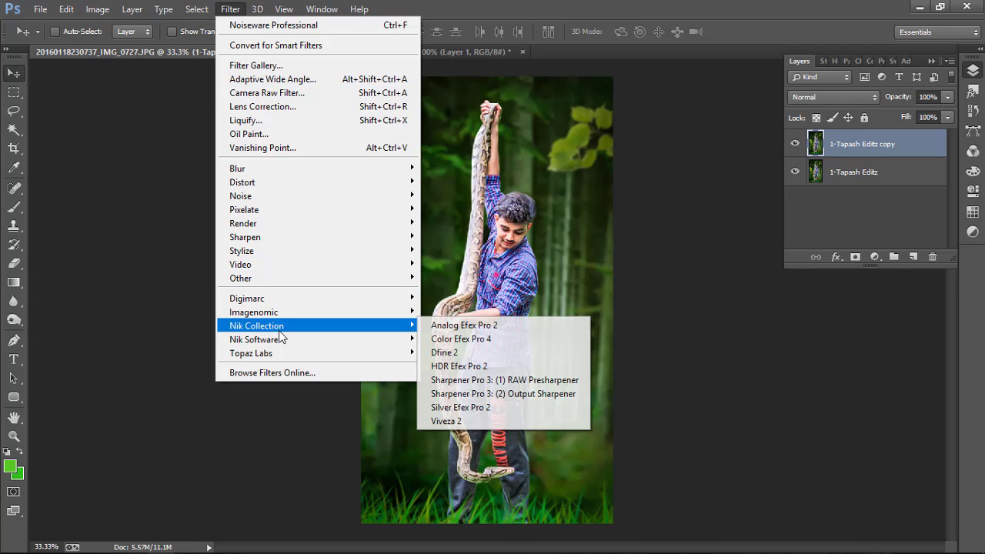
click(449, 422)
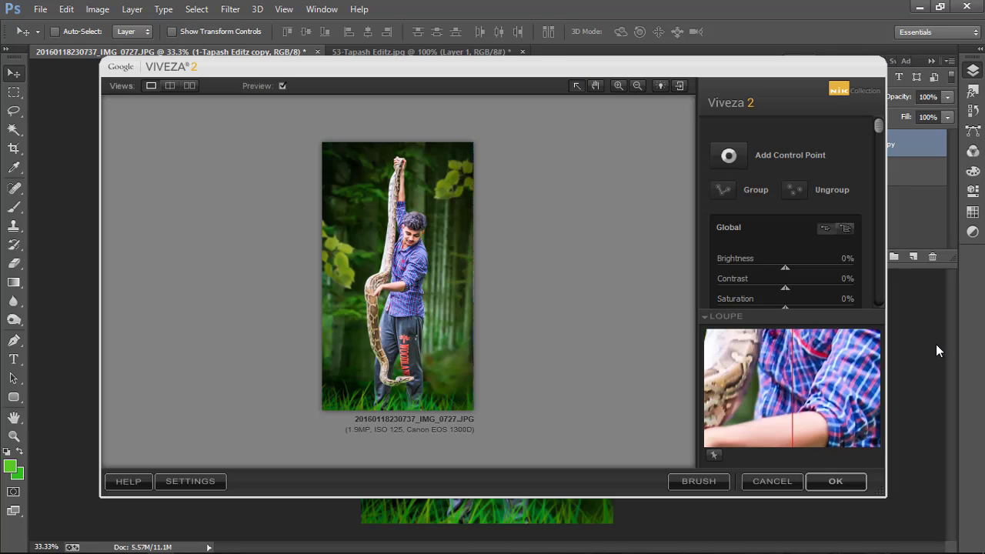
click(726, 161)
click(397, 245)
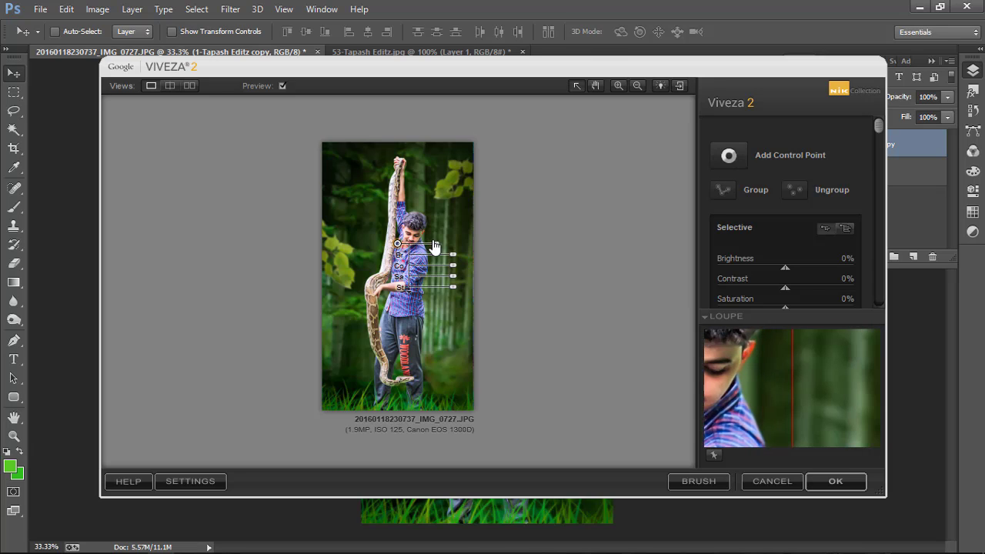
mouse_move(435, 244)
mouse_down()
mouse_move(445, 245)
mouse_move(396, 256)
mouse_up()
drag(453, 275, 461, 274)
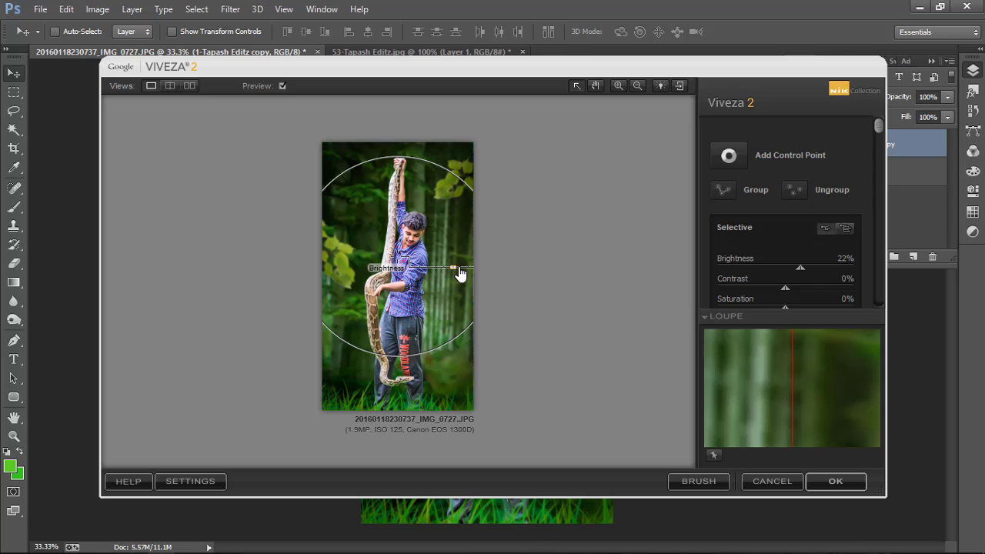
click(728, 155)
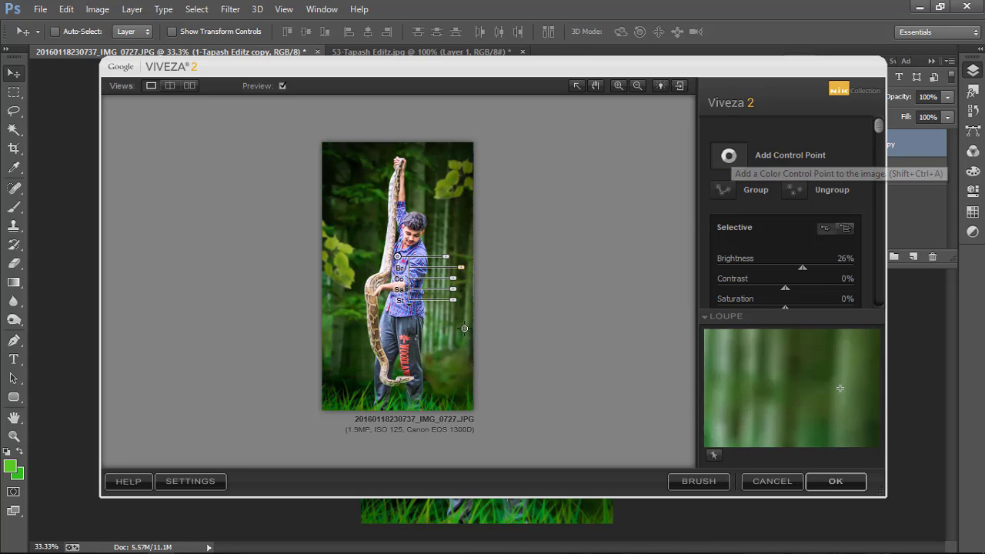
click(398, 383)
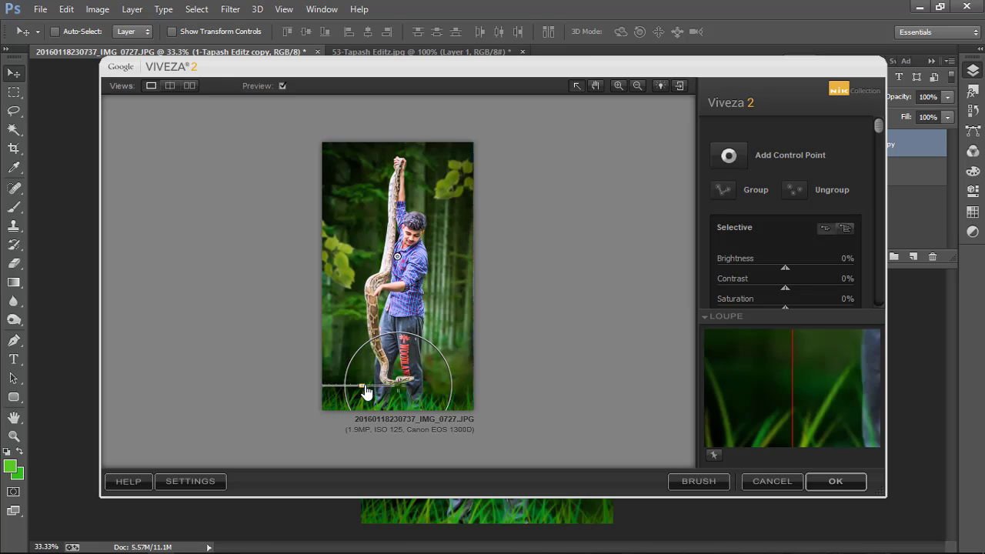
drag(363, 392, 346, 372)
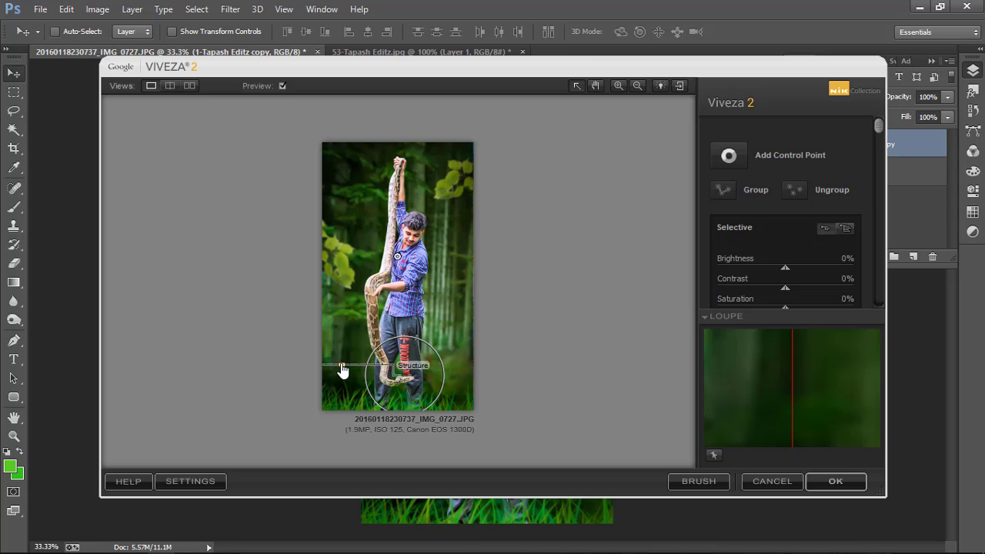
click(849, 482)
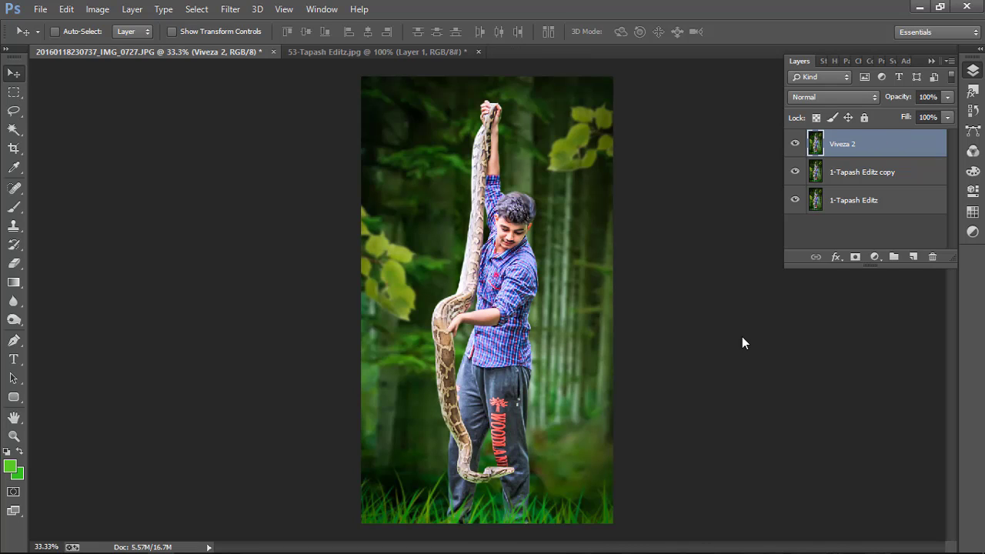
Step: Merge the Viveza result down into one layer and duplicate it
key(ctrl+e)
key(e)
key(ctrl+e)
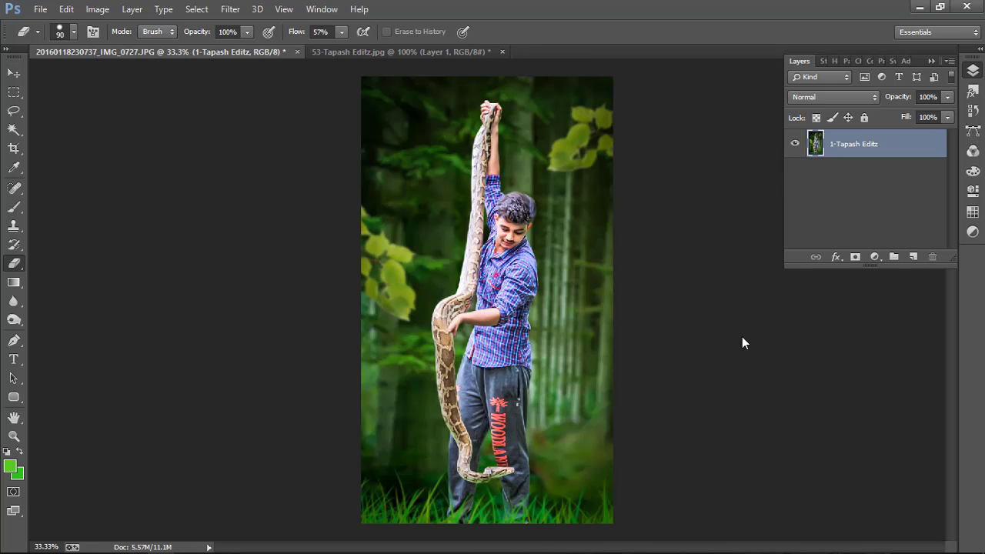
key(ctrl+j)
Step: Apply Color Efex Pro Cross Processing, method T01, at 53% strength
click(230, 8)
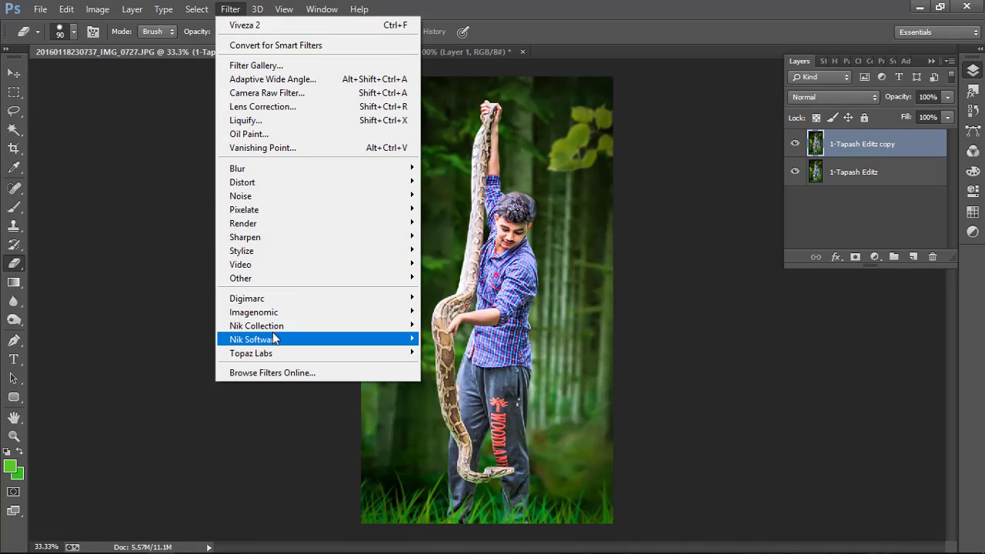
mouse_move(252, 339)
click(465, 339)
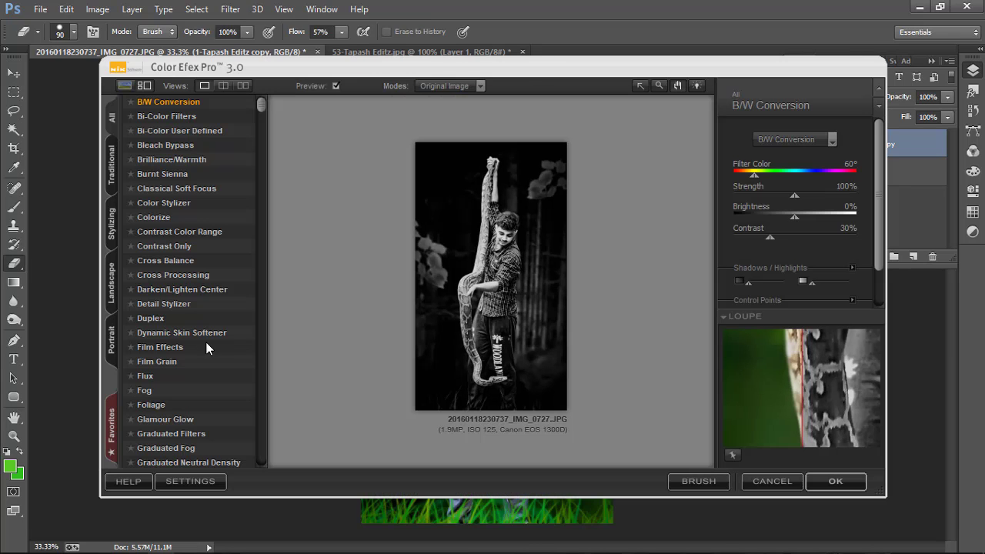
click(197, 274)
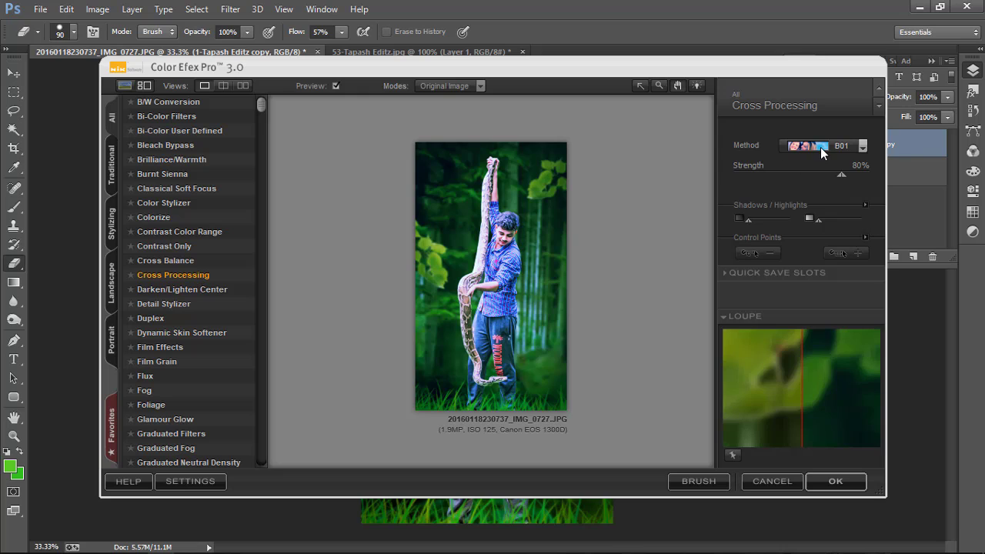
click(632, 168)
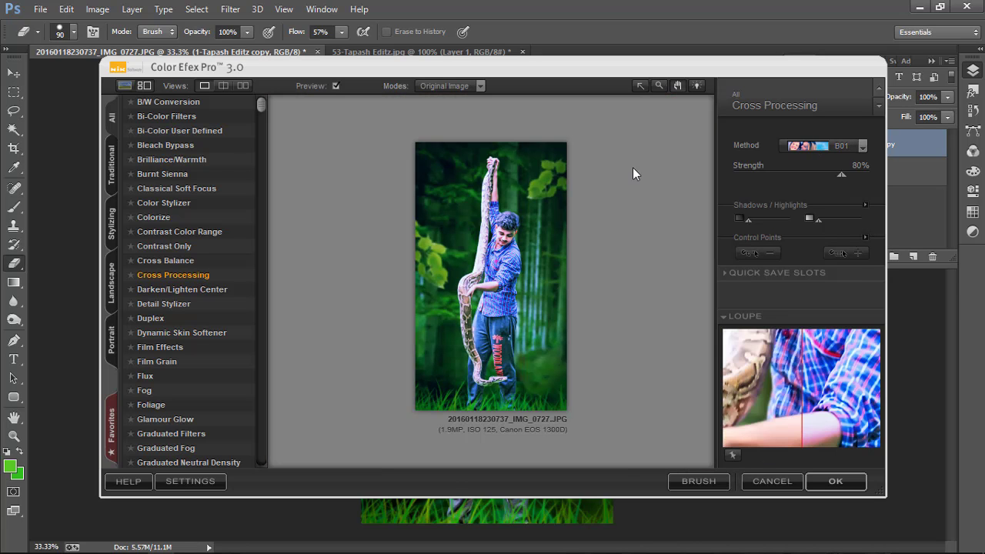
click(862, 148)
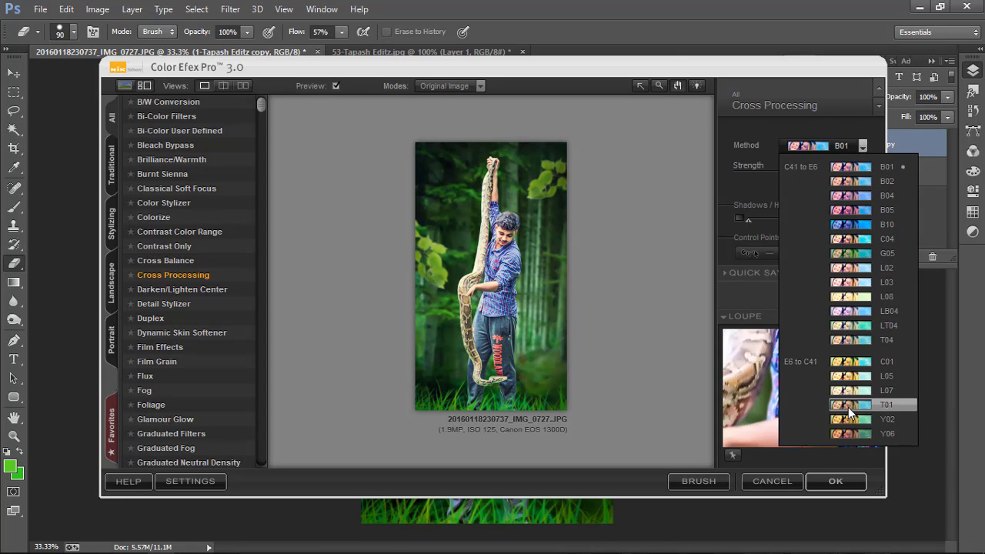
click(845, 404)
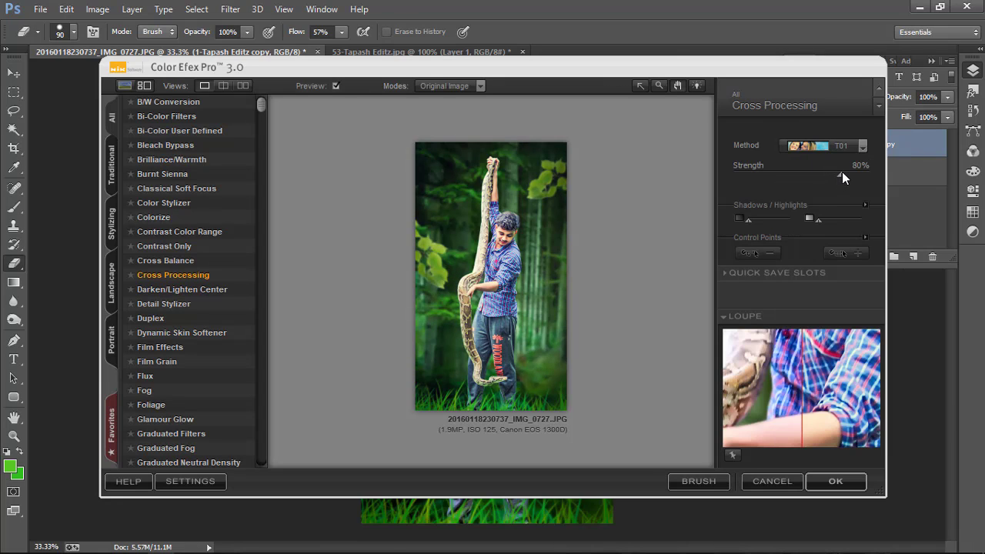
mouse_move(833, 174)
mouse_down()
mouse_move(806, 178)
mouse_move(830, 178)
mouse_up()
click(835, 481)
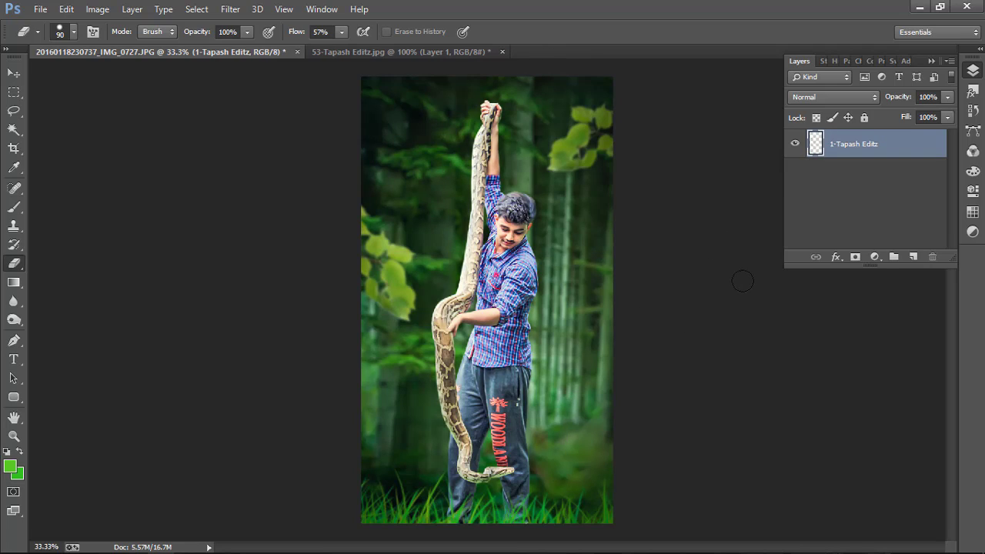
Step: In Camera Raw Filter, add luminance noise reduction of 30 and light sharpening
click(230, 8)
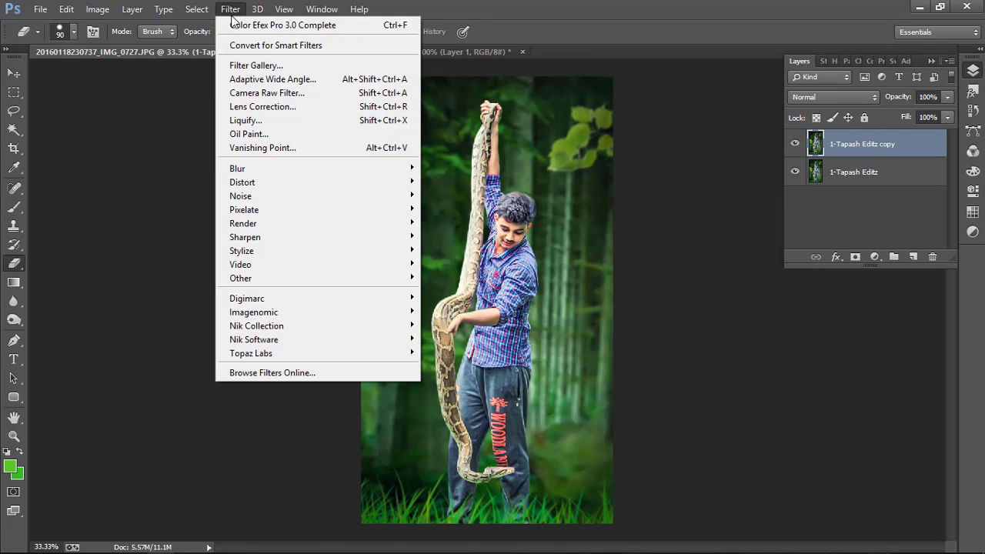
click(307, 95)
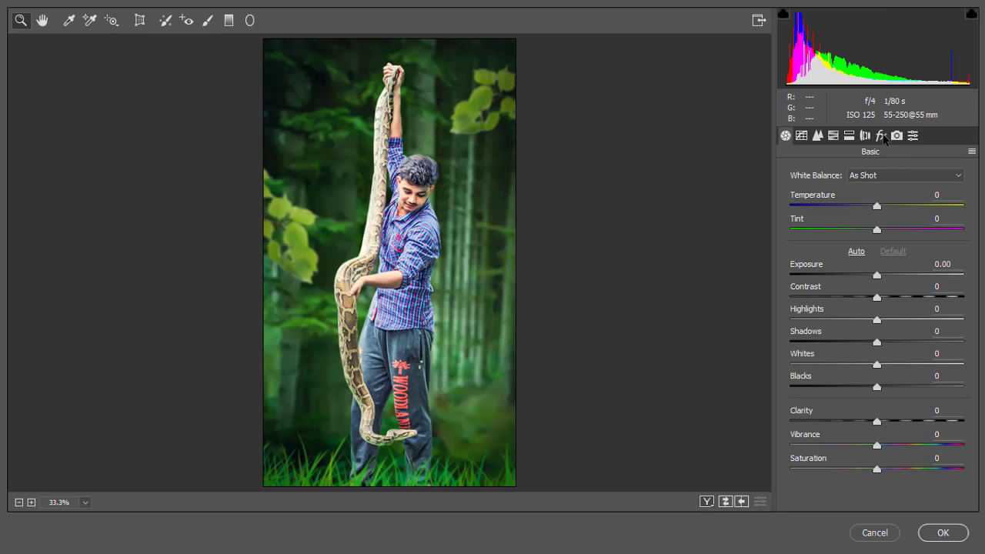
click(818, 137)
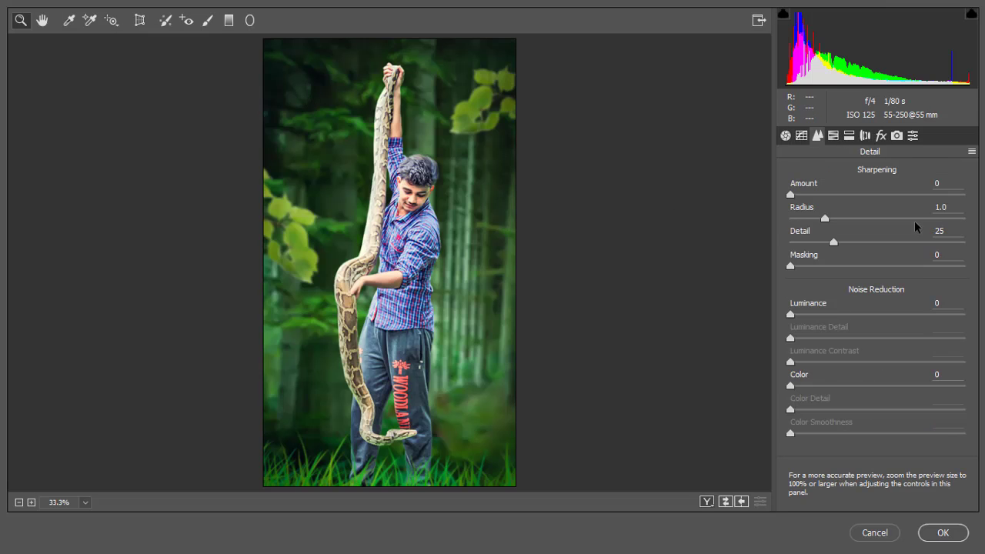
mouse_move(790, 314)
mouse_down()
mouse_move(855, 314)
mouse_move(842, 314)
mouse_up()
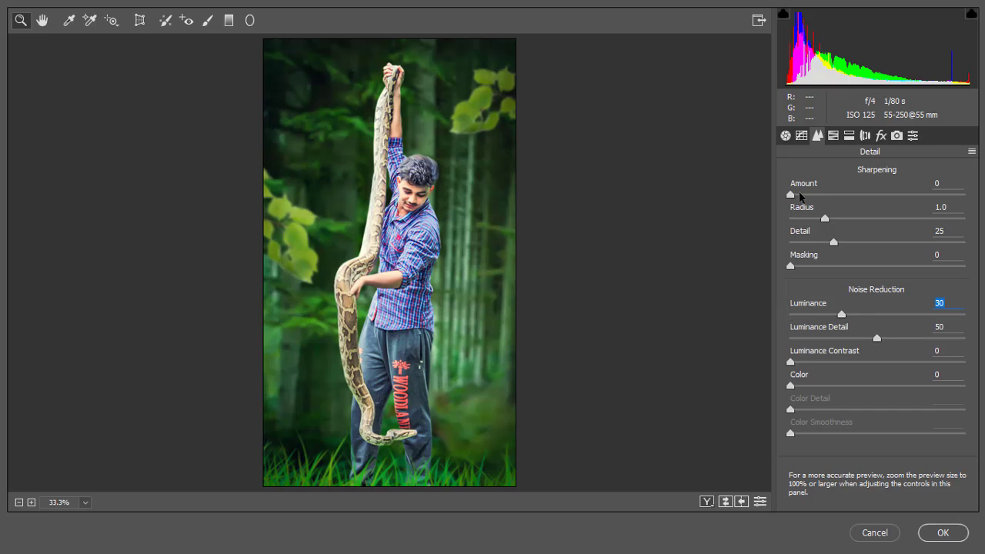
drag(799, 195, 807, 195)
Step: Add a subtle edge vignette, apply, merge down and duplicate the layer
click(881, 135)
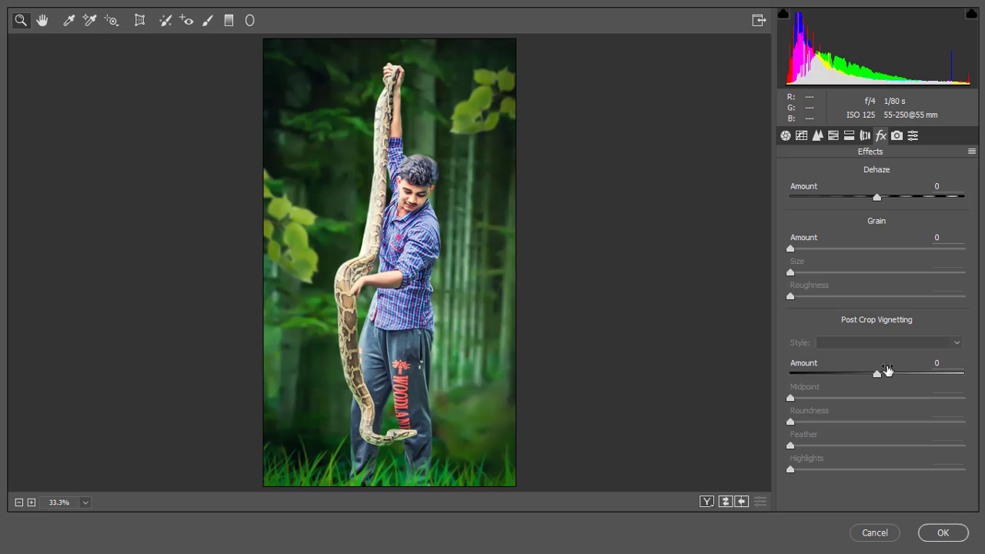
mouse_move(876, 373)
mouse_down()
mouse_move(862, 375)
mouse_move(876, 374)
mouse_up()
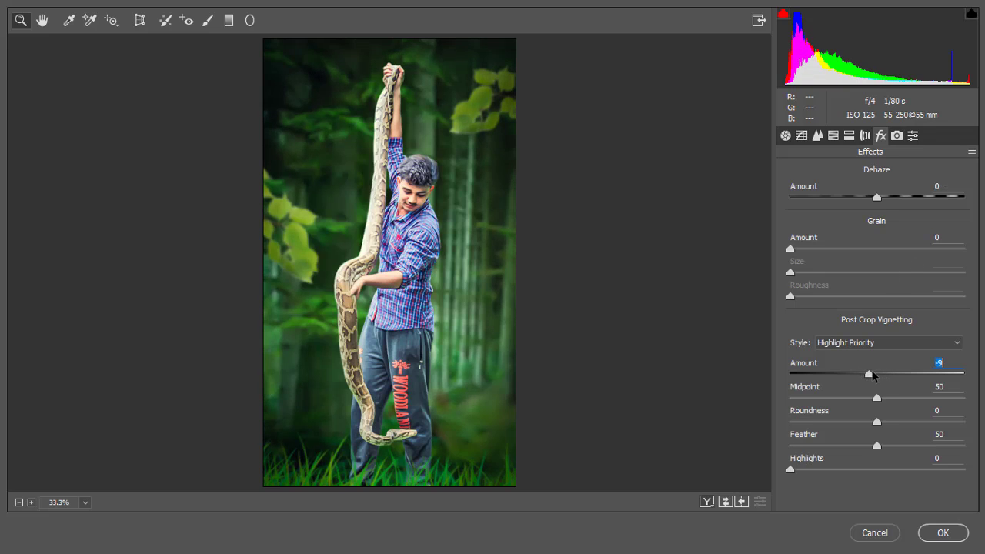
click(927, 534)
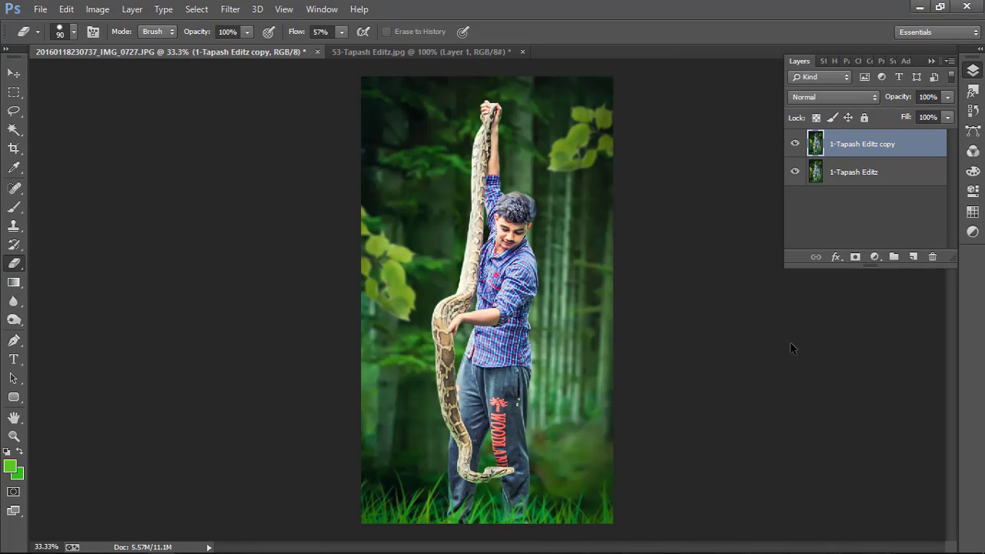
key(ctrl+e)
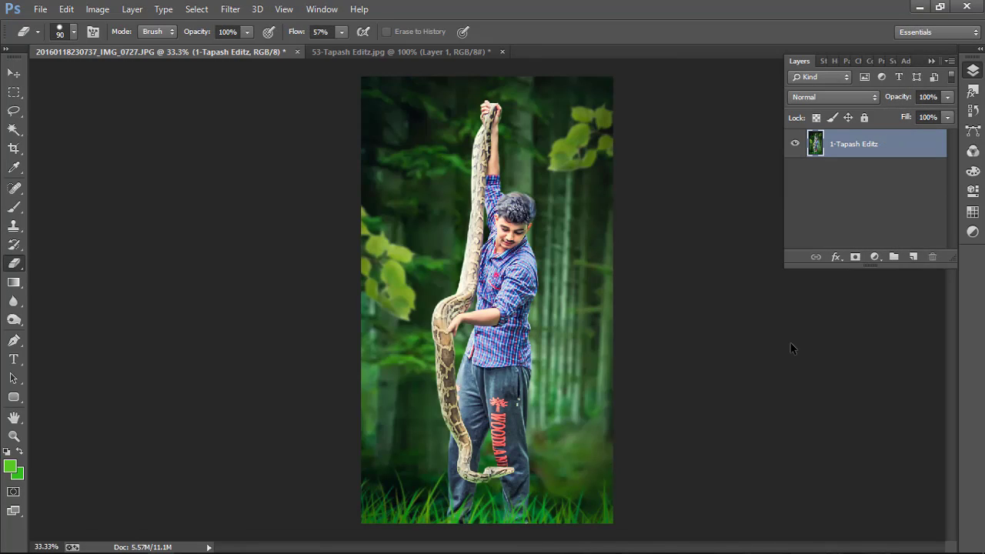
key(ctrl+j)
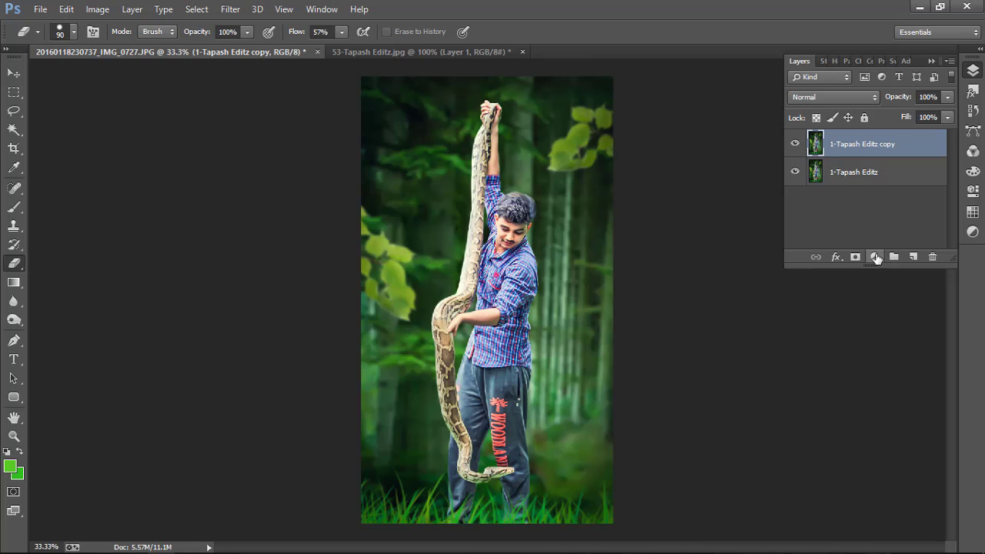
Step: Add a Selective Color layer with Greens at Cyan +22, Magenta +27, Yellow +18, Black +37
click(874, 256)
click(733, 544)
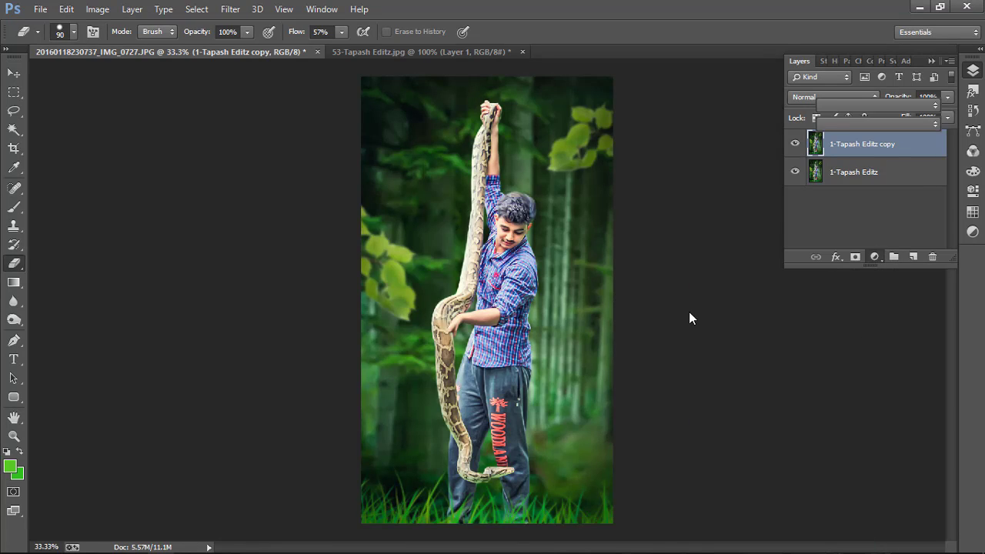
click(886, 127)
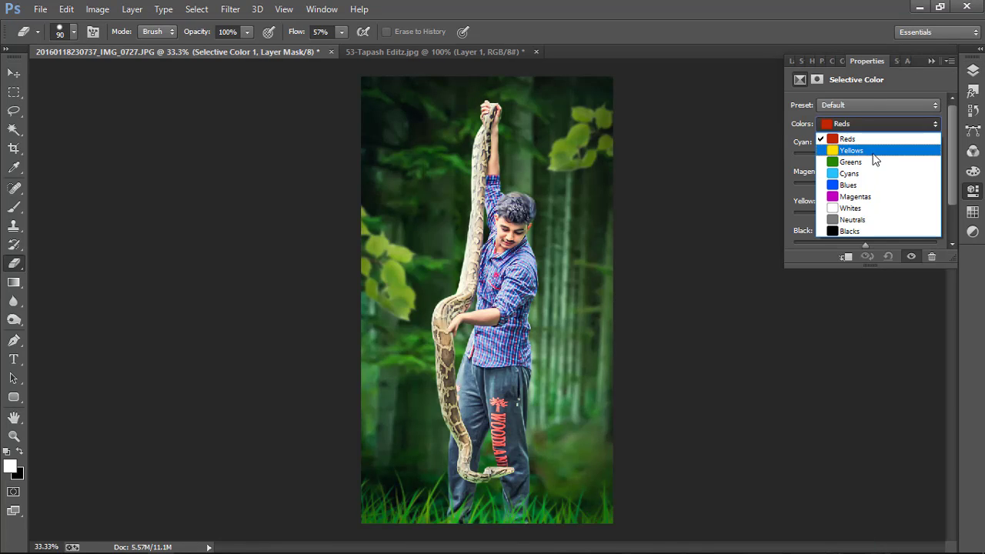
click(852, 163)
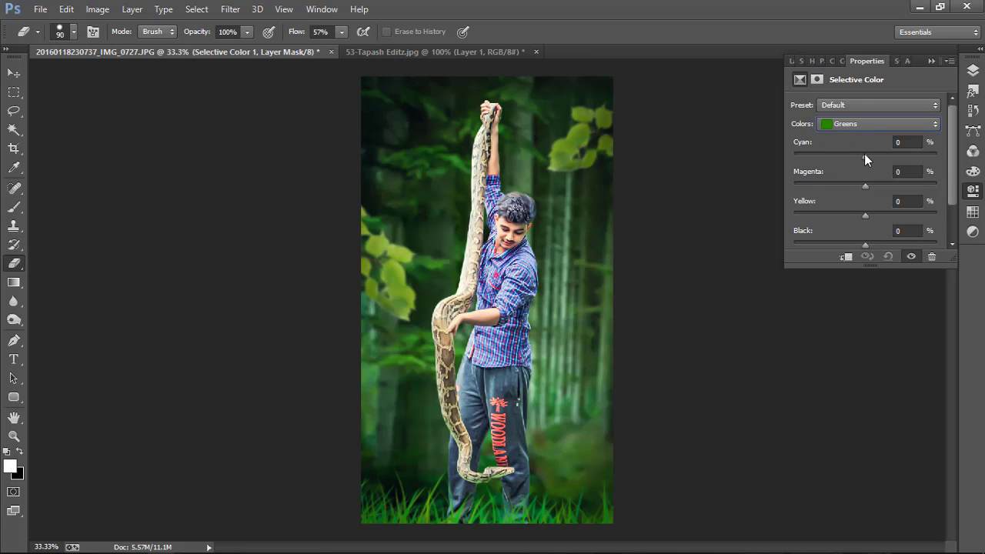
mouse_move(902, 154)
mouse_down()
mouse_move(793, 157)
mouse_move(866, 159)
mouse_up()
click(886, 185)
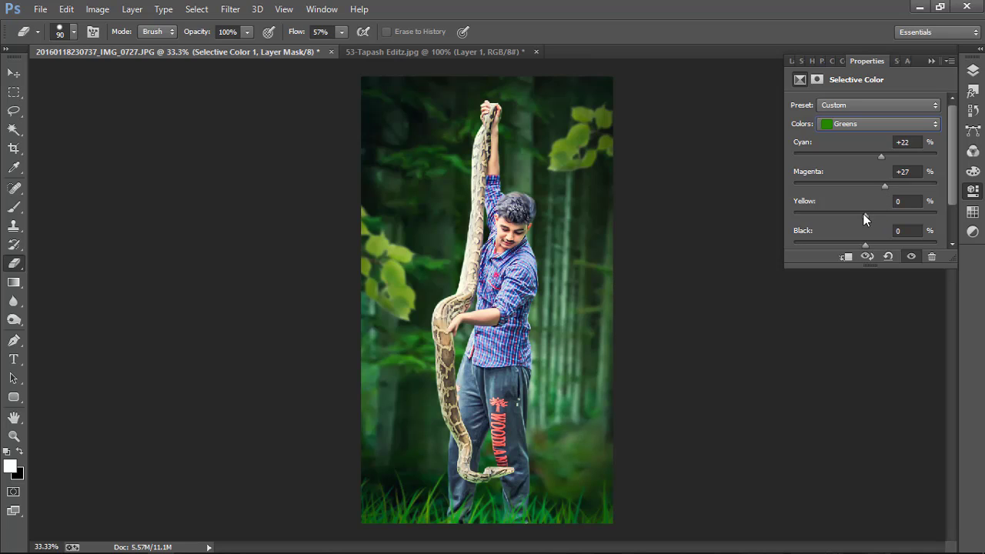
drag(862, 213, 843, 215)
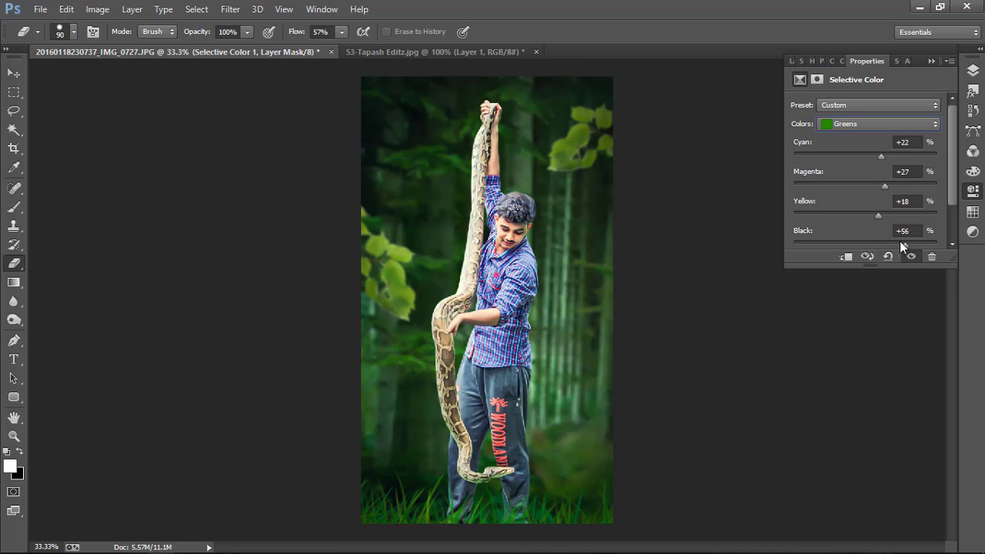
drag(873, 241, 910, 241)
click(972, 70)
Step: Merge the Selective Color adjustment into the photo copy, undoing the extra merge
key(ctrl+e)
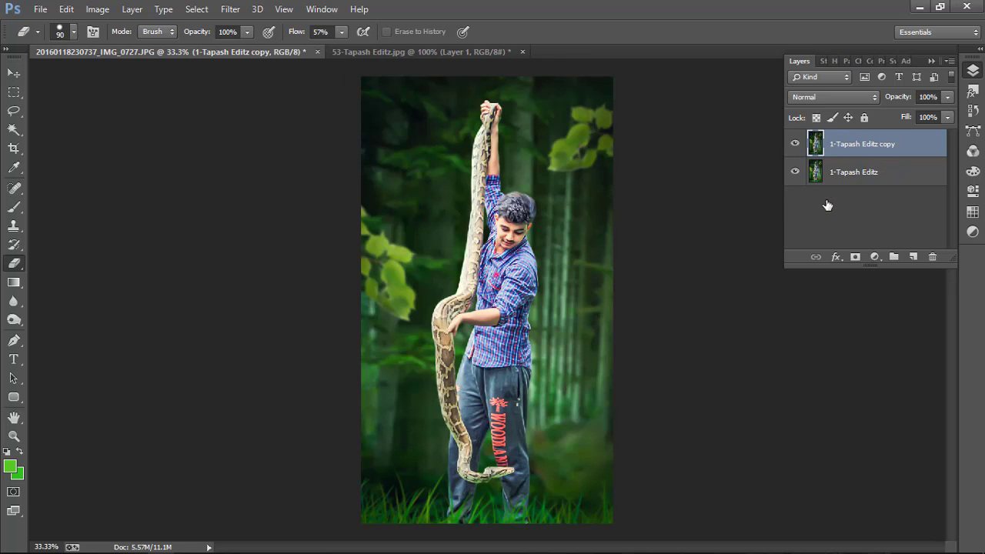
key(ctrl+e)
key(ctrl+z)
Step: Add a Color Lookup adjustment and choose the Fuji ETERNA 250D Kodak 2395 look after trying 2Strip and FoggyNight
click(972, 211)
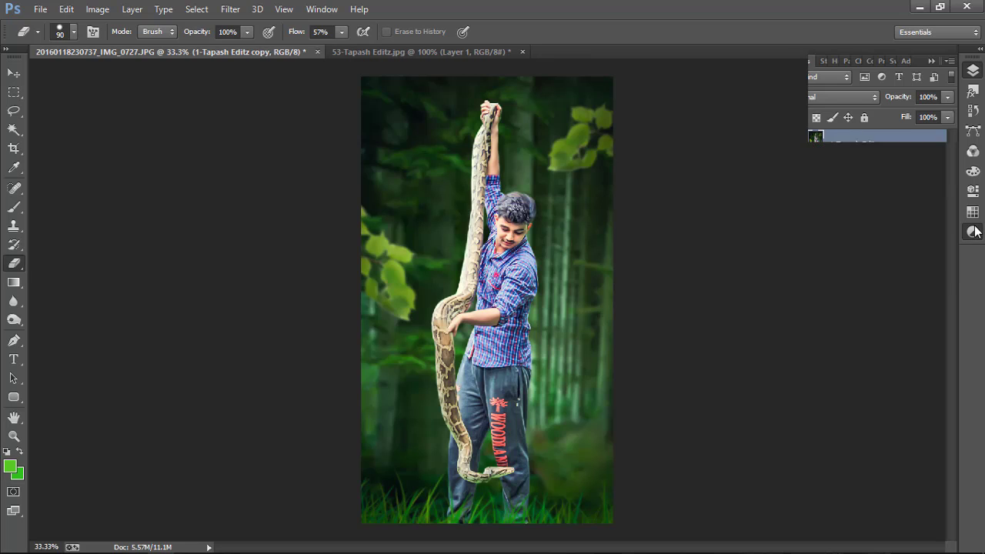
click(934, 107)
click(911, 106)
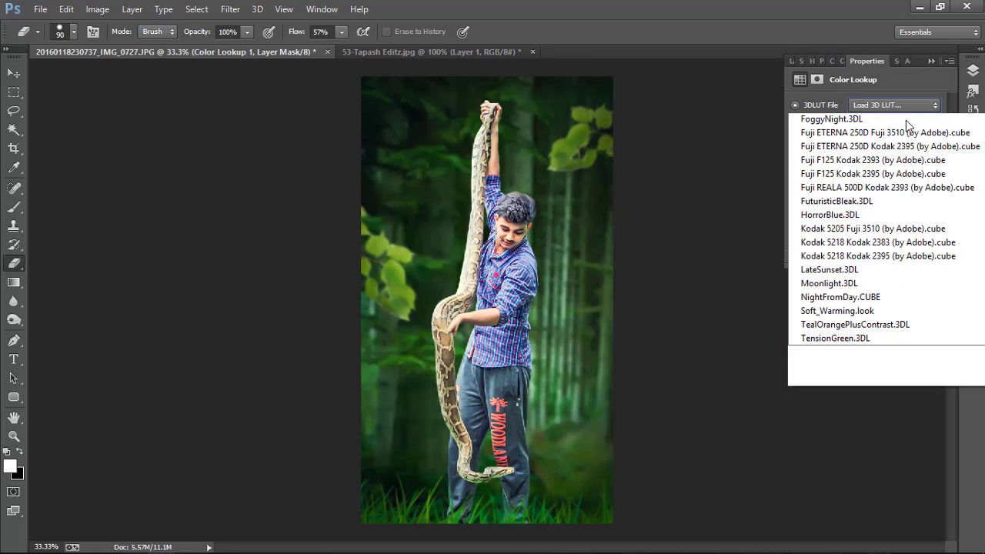
click(854, 161)
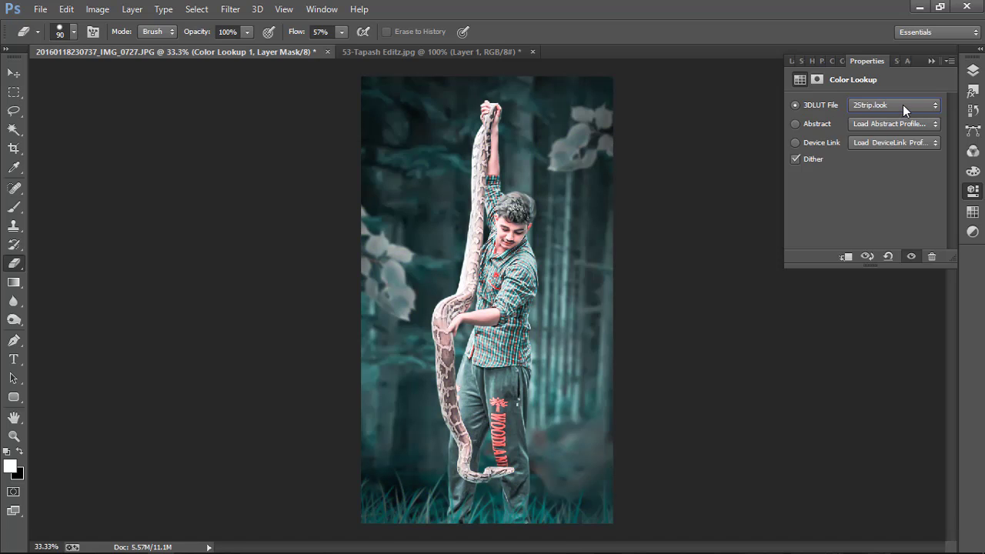
click(902, 105)
click(829, 298)
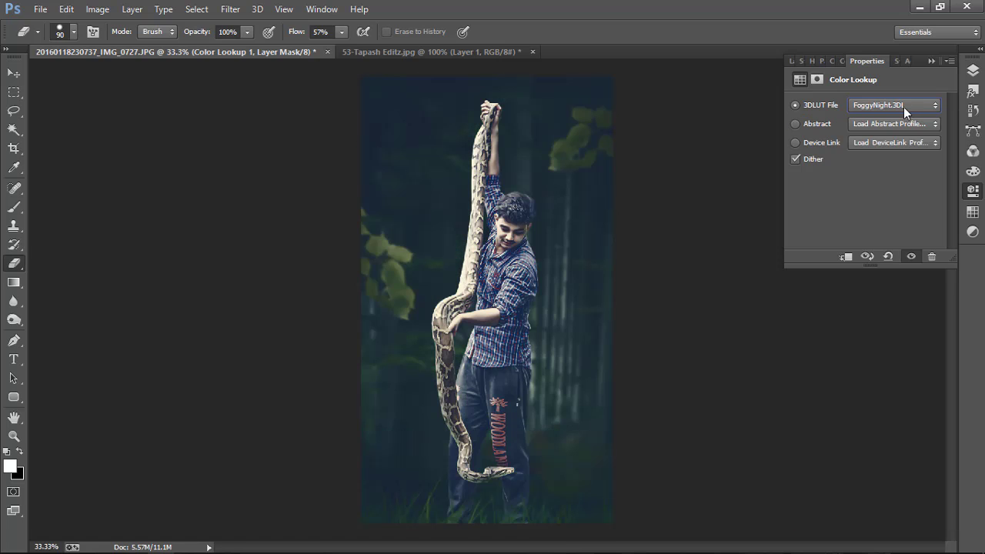
click(899, 105)
click(850, 315)
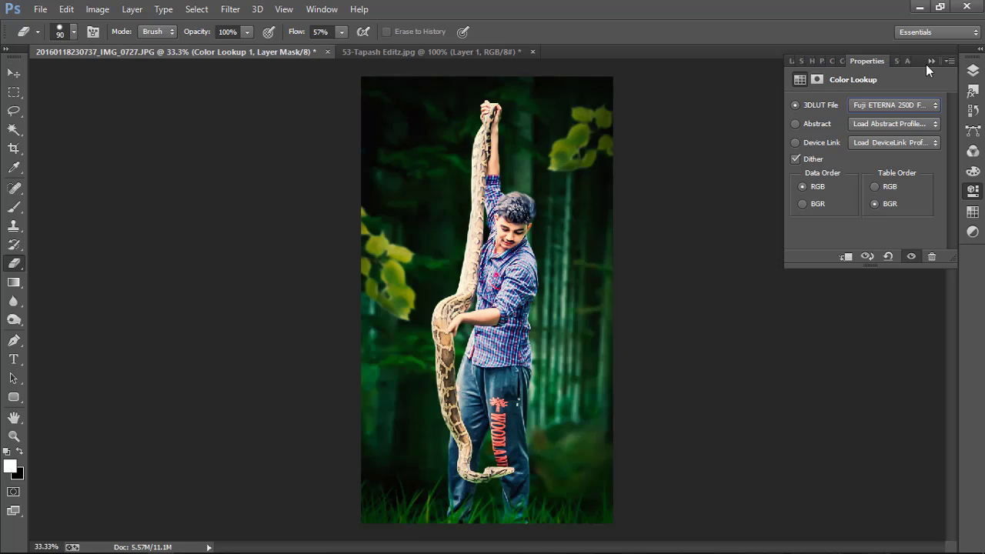
click(907, 98)
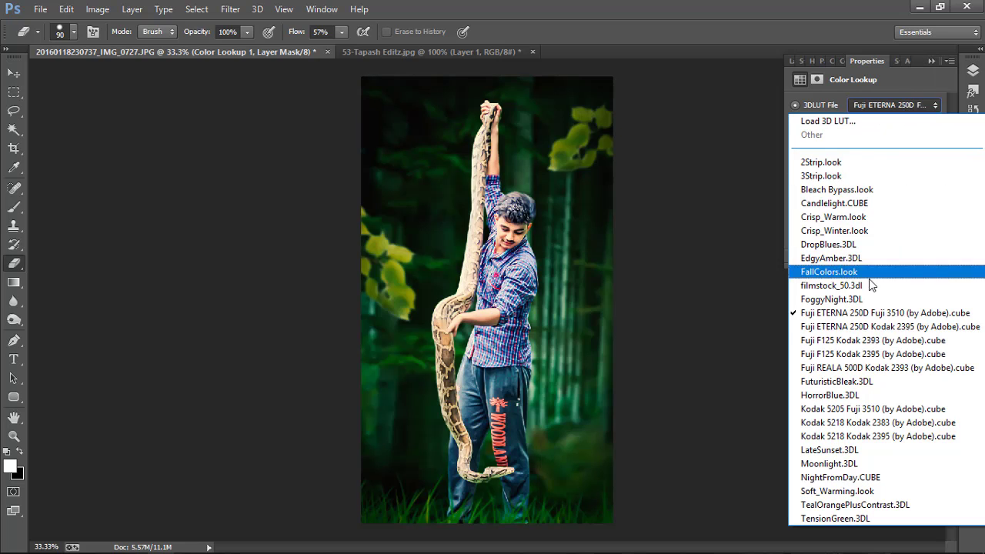
click(860, 331)
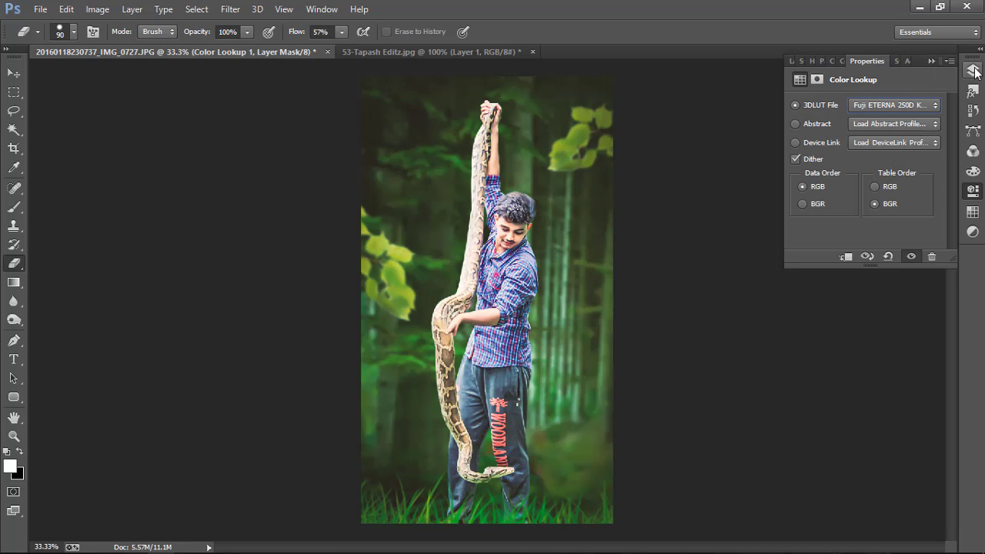
Step: Lower the Color Lookup grade to 58% opacity and merge it into the photo layer
click(973, 69)
drag(908, 97, 888, 97)
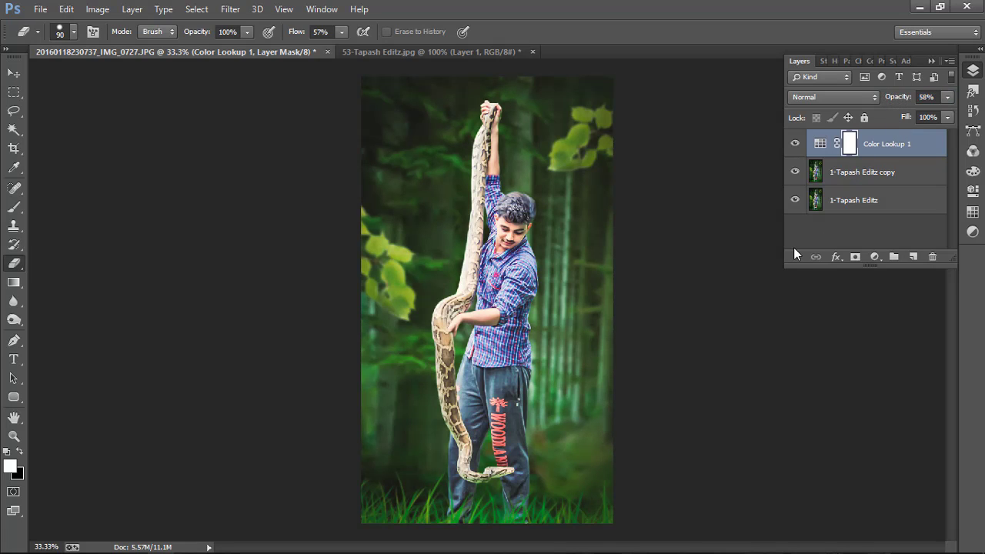
key(ctrl+shift+e)
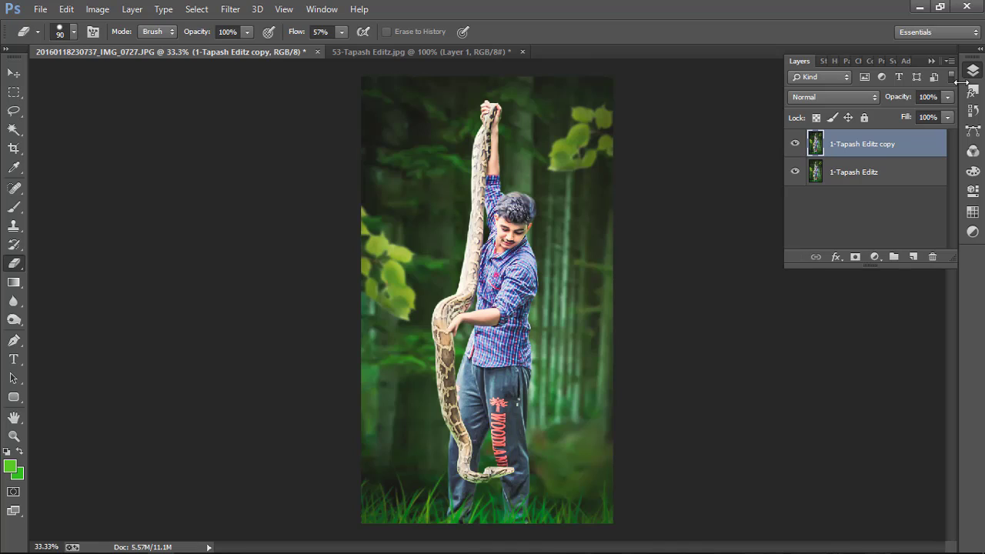
Step: Hide the Layers panel and launch Nik Collection's Color Efex Pro 4 on the graded photo
click(978, 73)
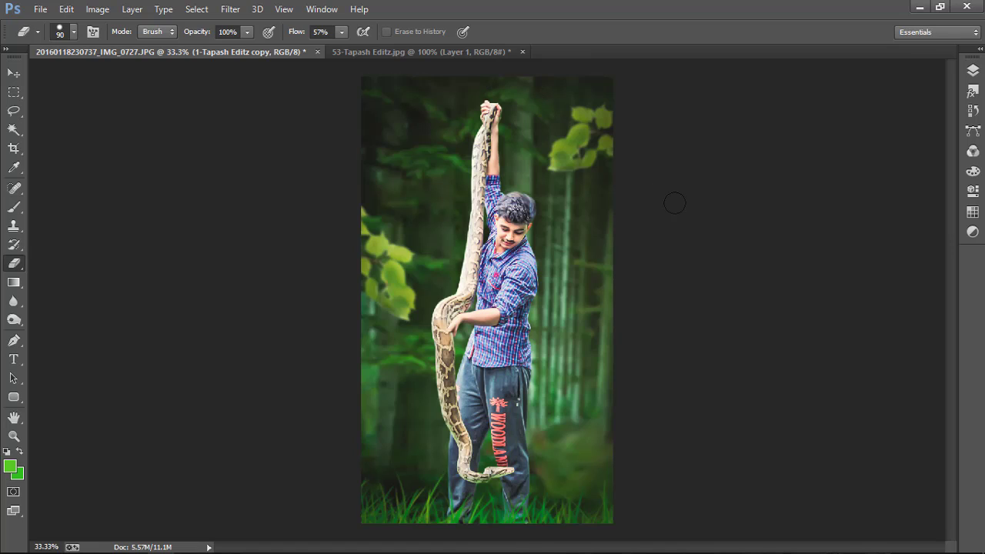
click(375, 544)
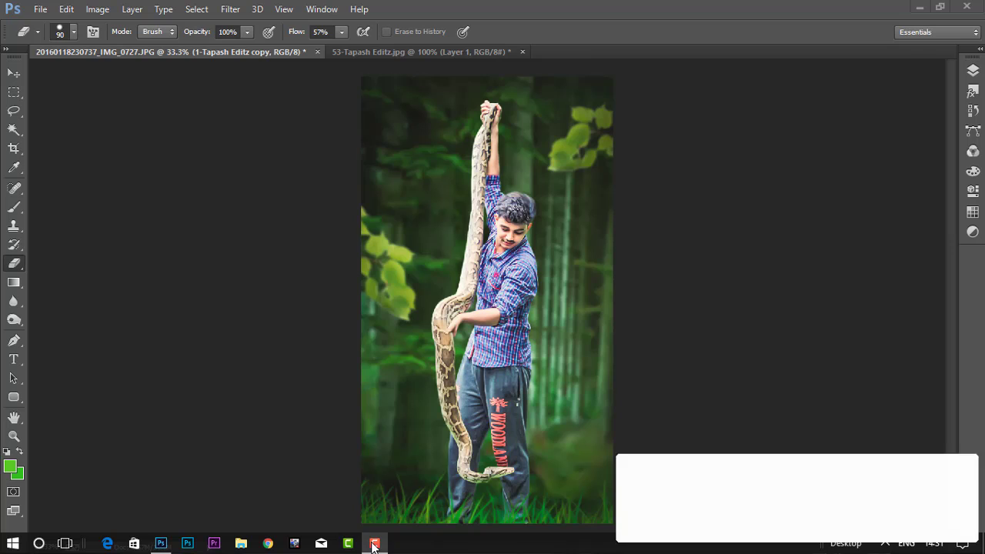
click(923, 501)
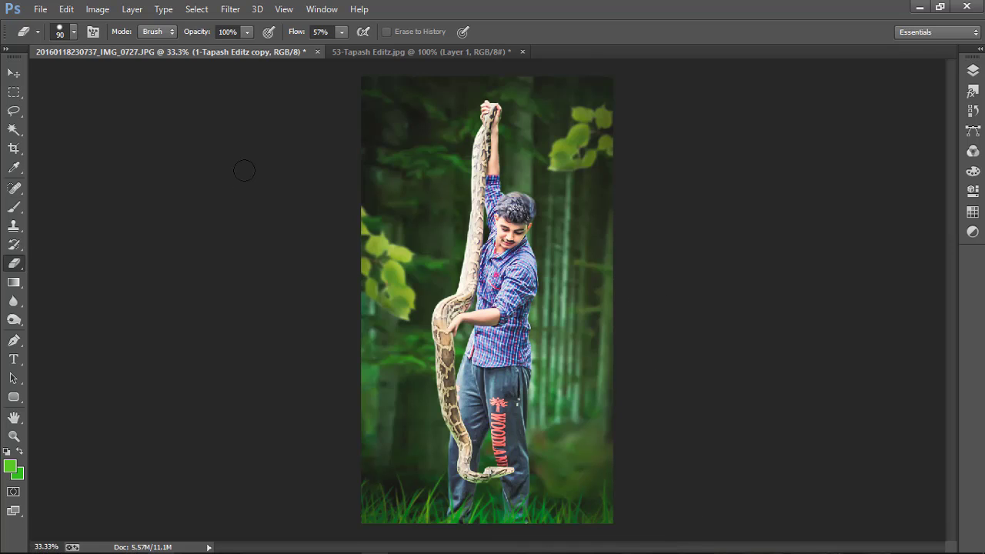
click(231, 9)
mouse_move(256, 325)
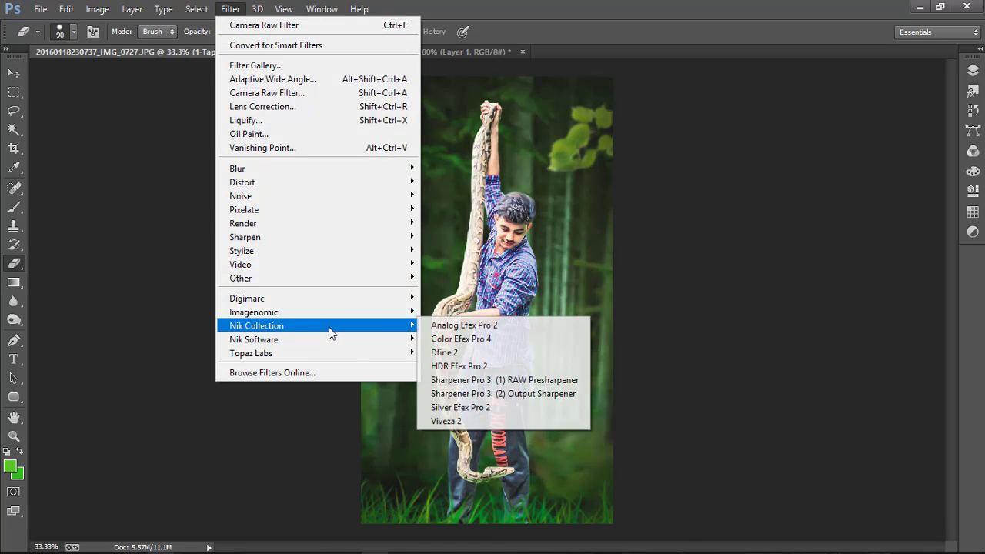
click(468, 340)
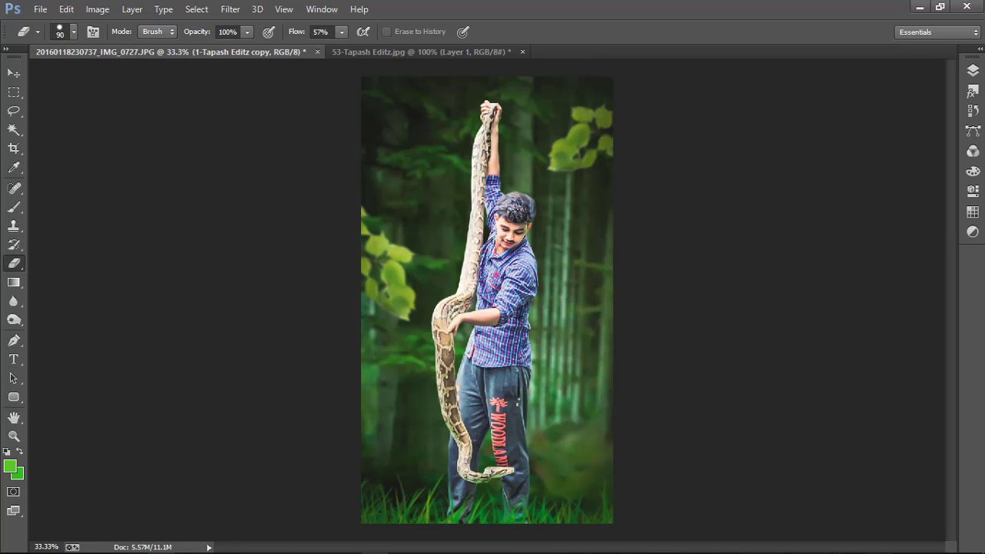
click(375, 543)
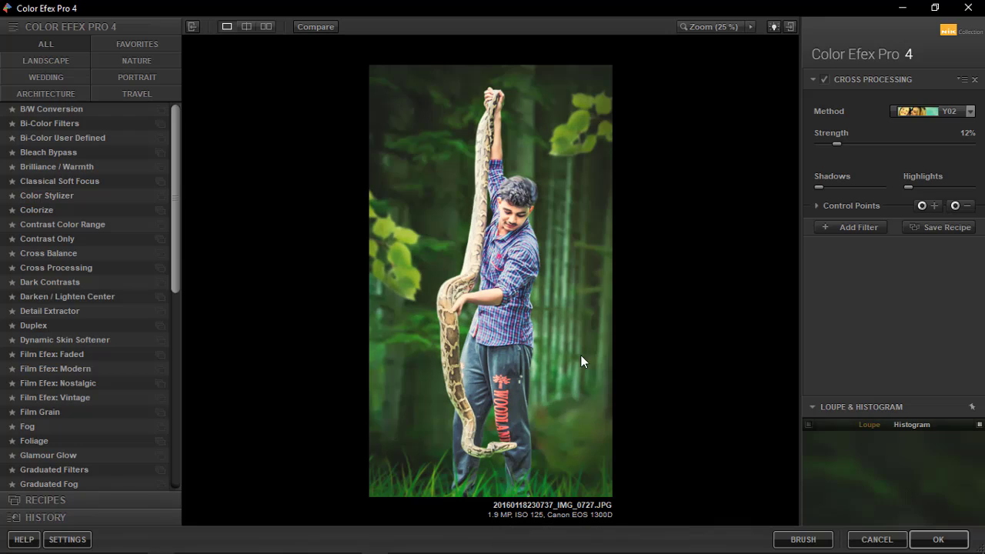
Step: Swap Cross Processing for an Image Borders frame with Spread -99% and Size -49%, and apply it
click(974, 80)
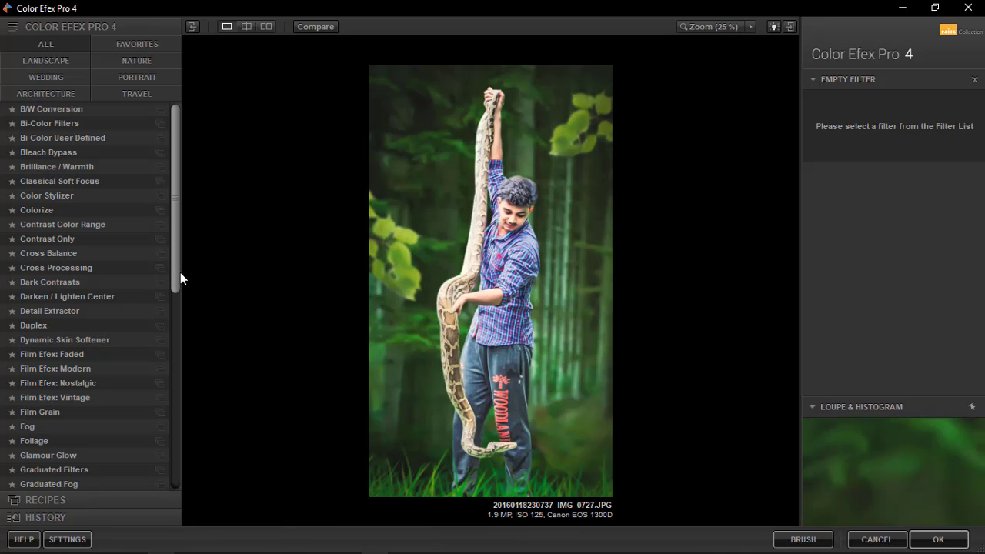
mouse_move(176, 287)
mouse_down()
mouse_move(180, 492)
mouse_move(182, 391)
mouse_up()
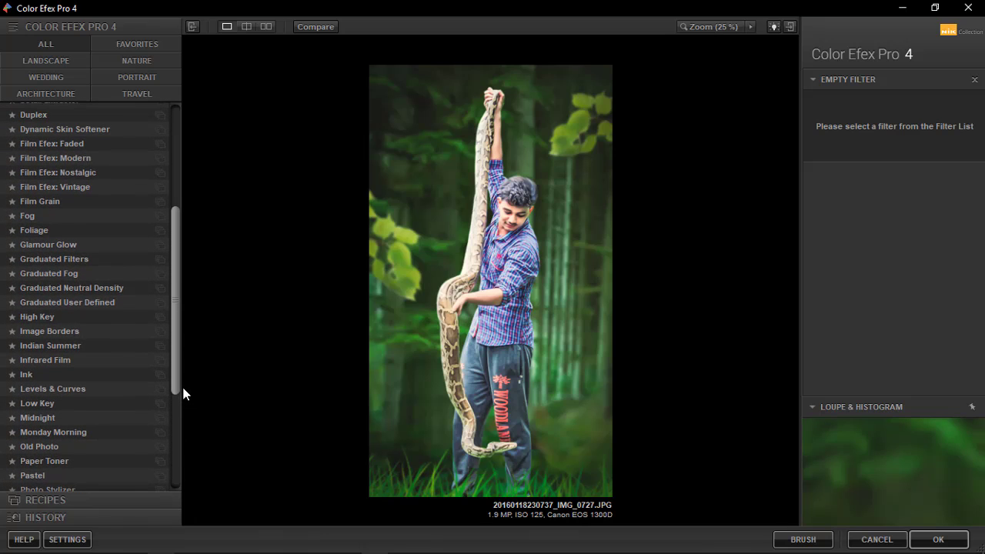
click(81, 331)
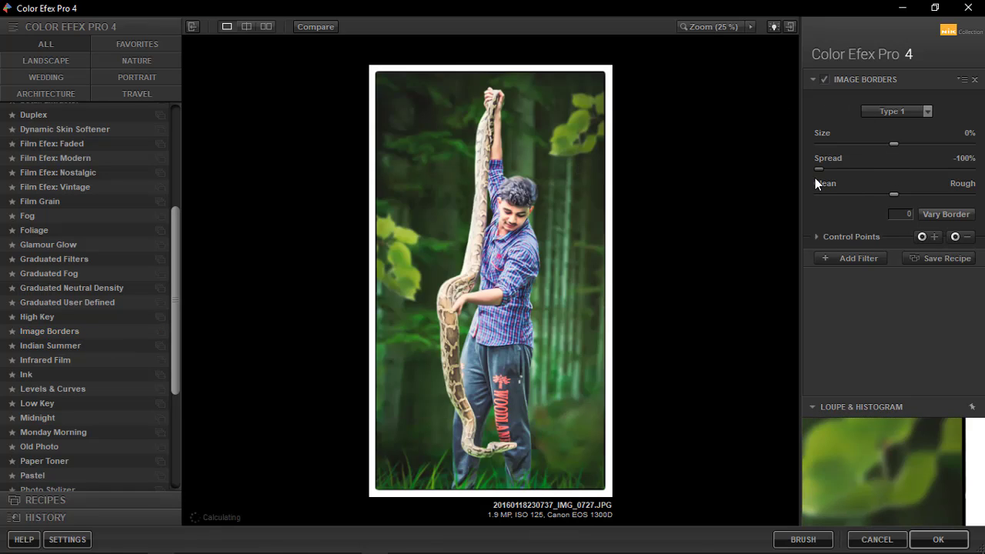
drag(819, 169, 969, 168)
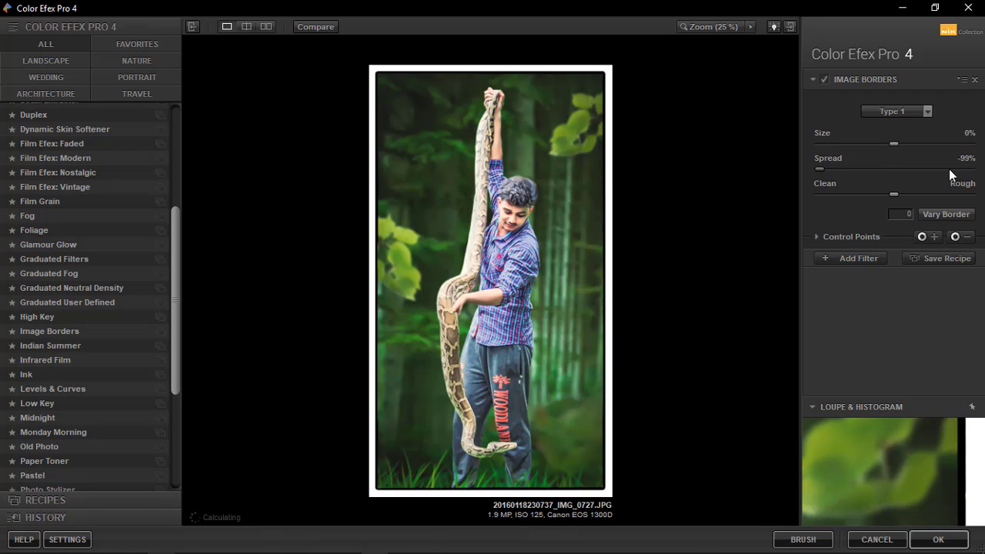
drag(894, 143, 858, 143)
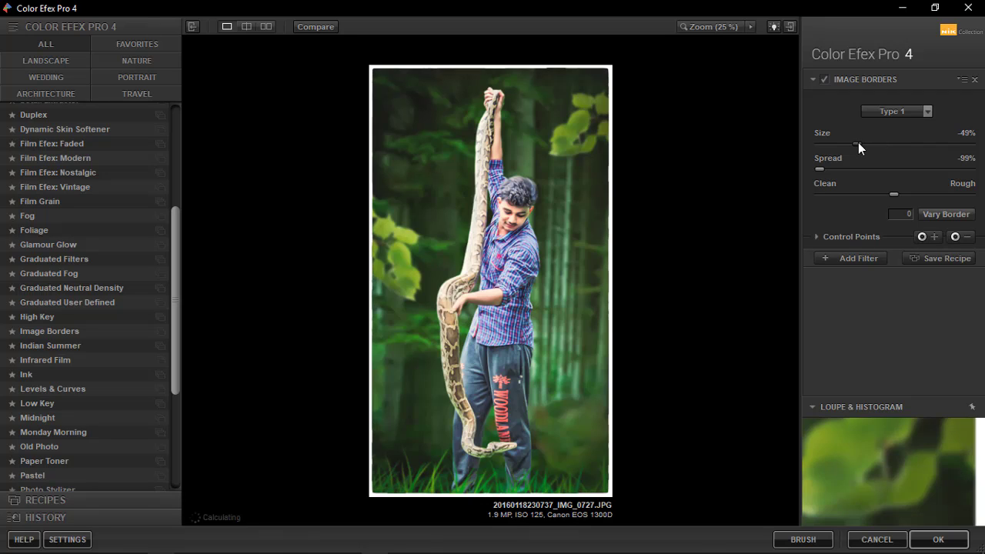
click(937, 540)
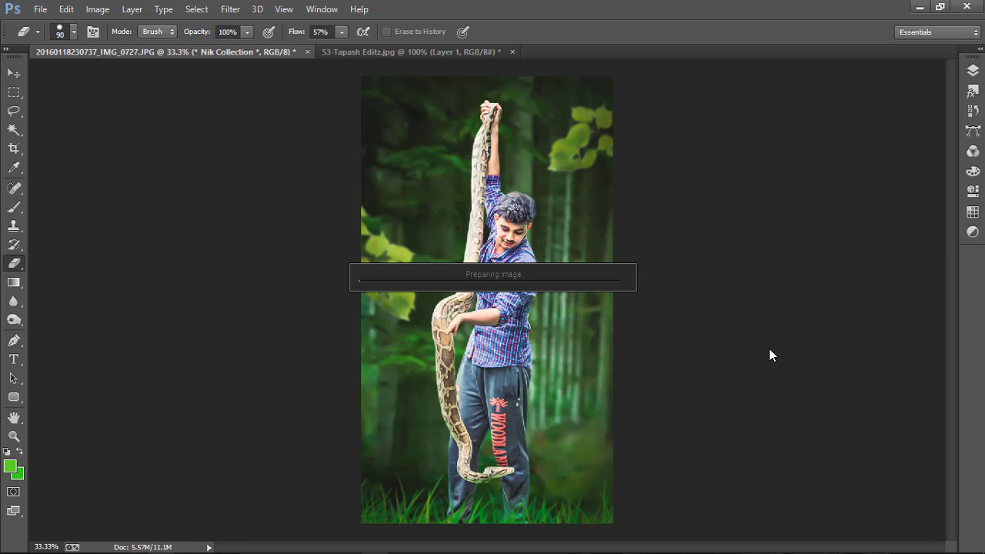
Step: Toggle the Image Borders layer to compare, then merge it into one layer with Ctrl+E
click(370, 544)
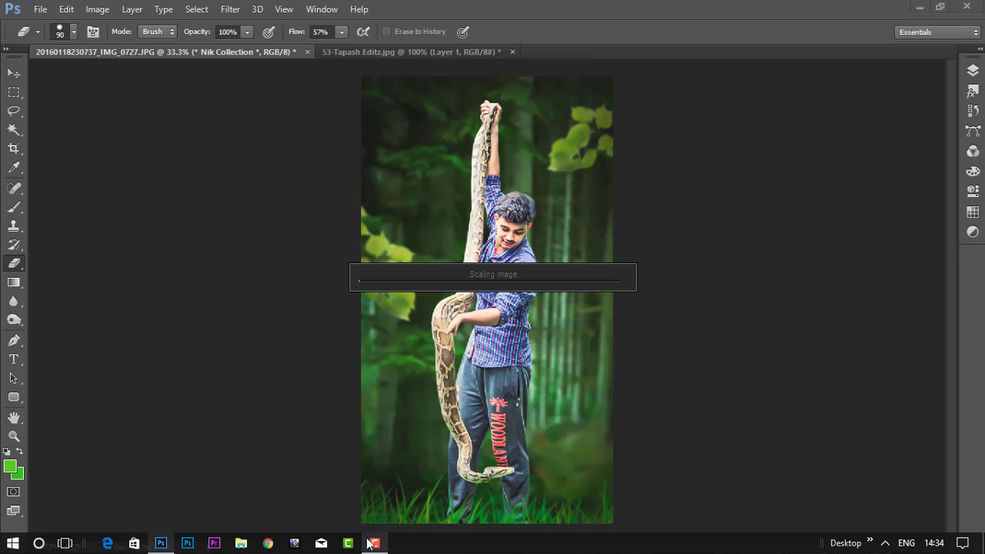
click(972, 70)
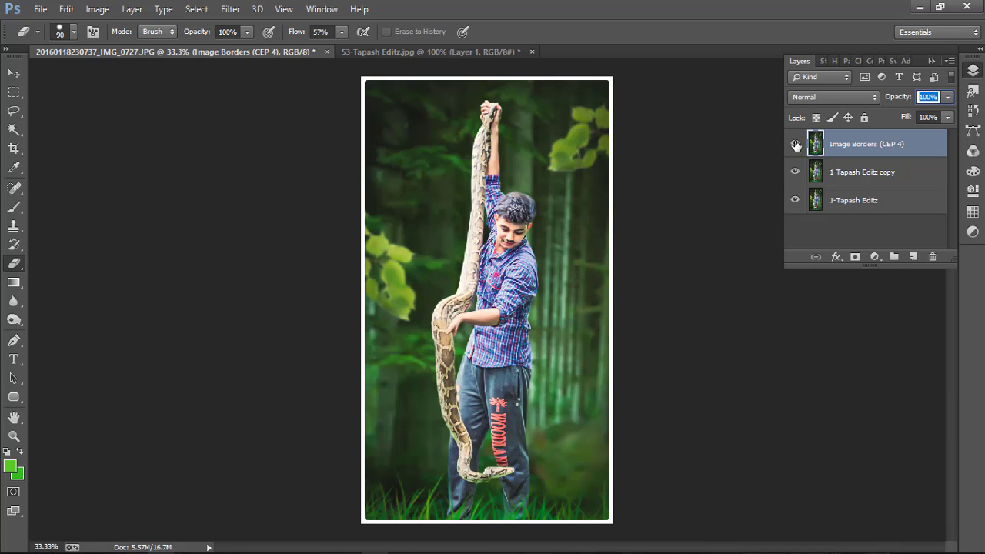
click(795, 145)
click(795, 145)
click(796, 145)
key(ctrl+e)
key(ctrl+e)
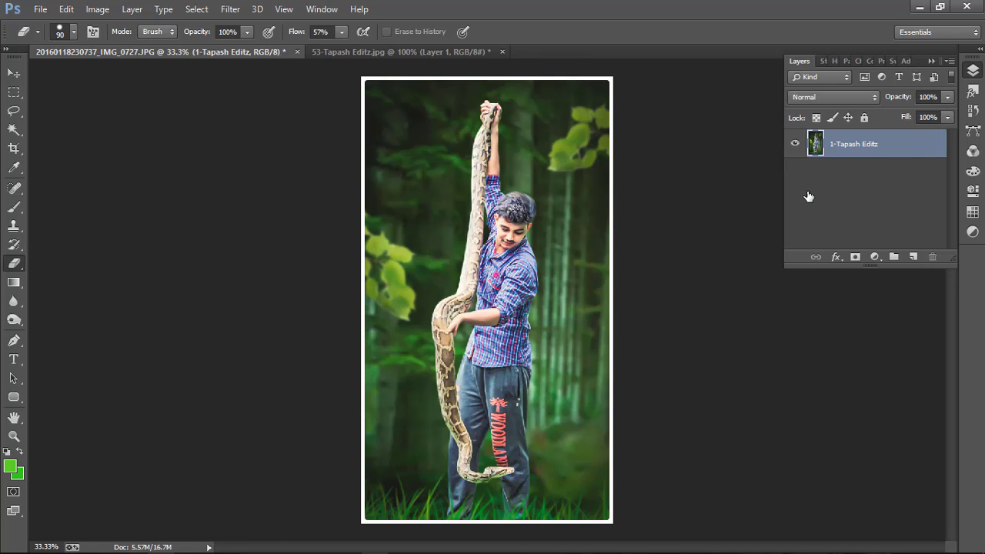
Step: Zoom in to inspect the thin white border, then zoom back out to the whole image
click(973, 70)
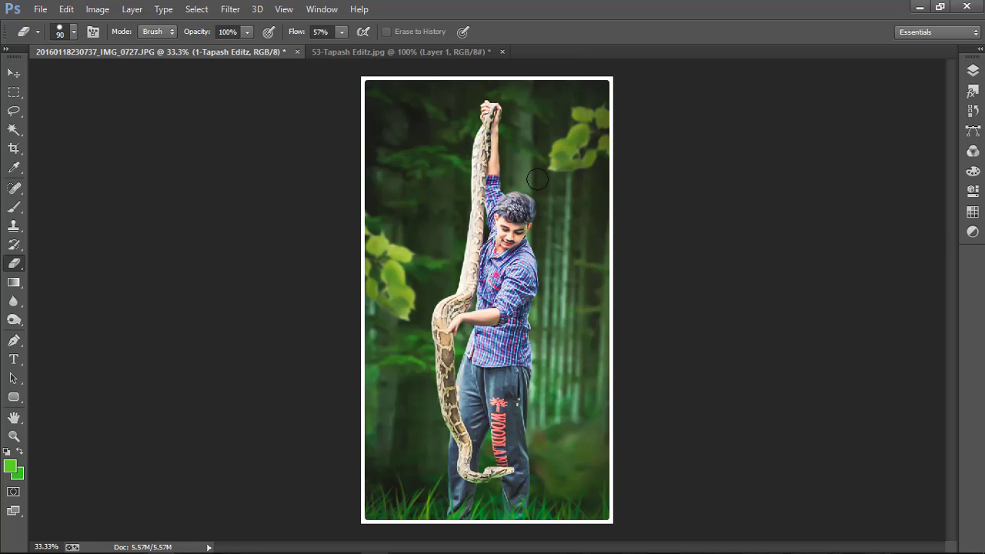
key(ctrl+plus)
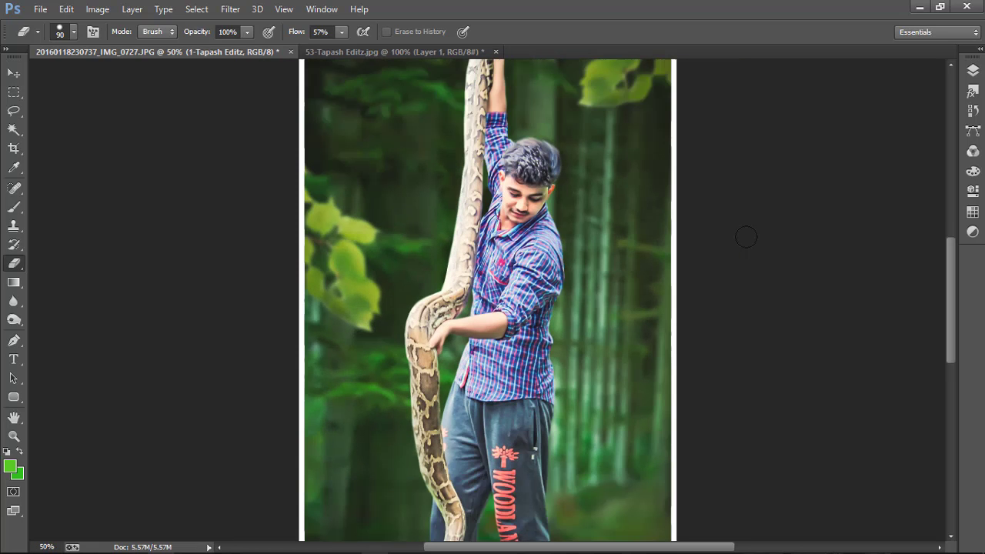
drag(954, 278, 951, 300)
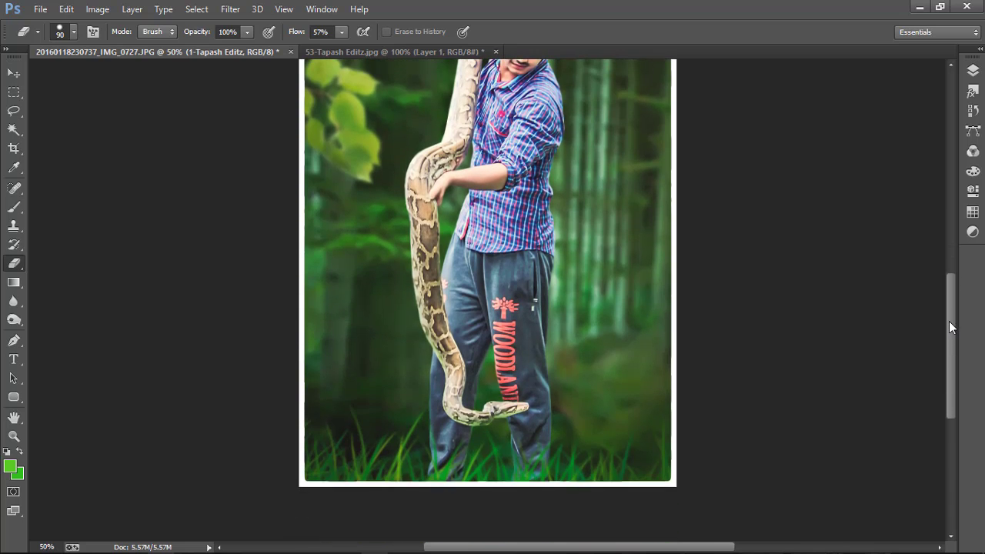
key(ctrl+minus)
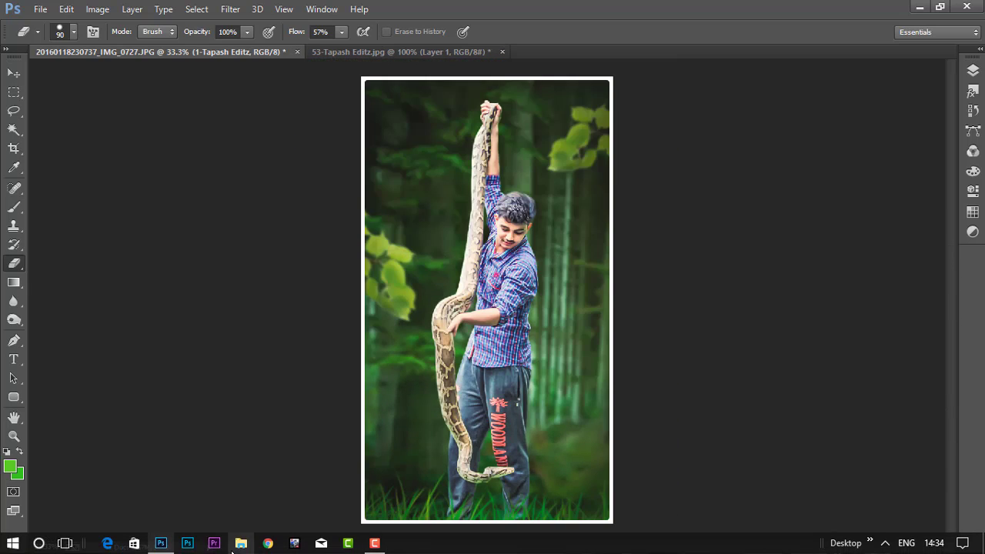
click(374, 545)
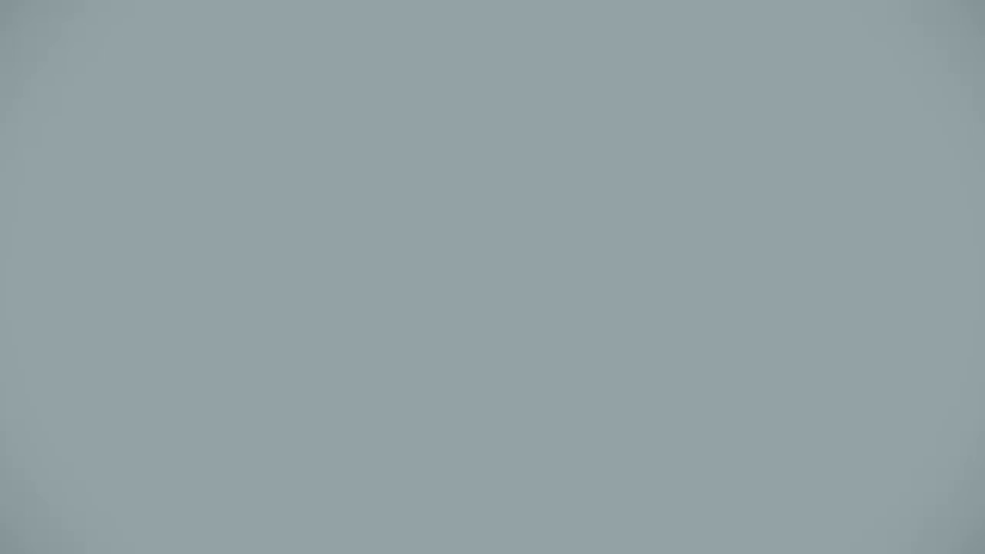